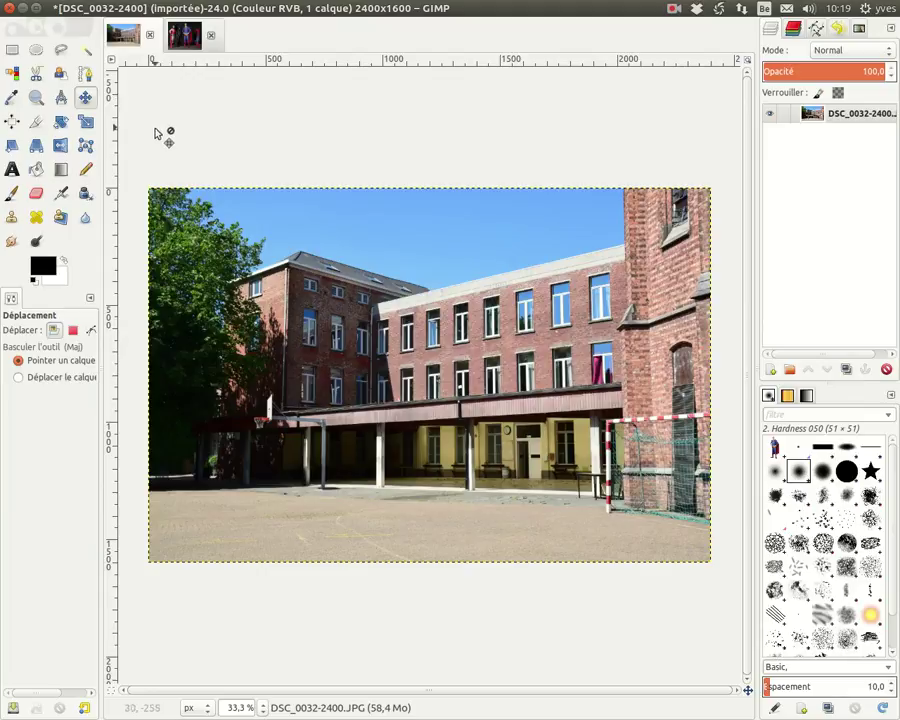
- Switch between the courtyard and superheroes photo tabs, ending on Cosplay_of_superheroes
left_click(193, 38)
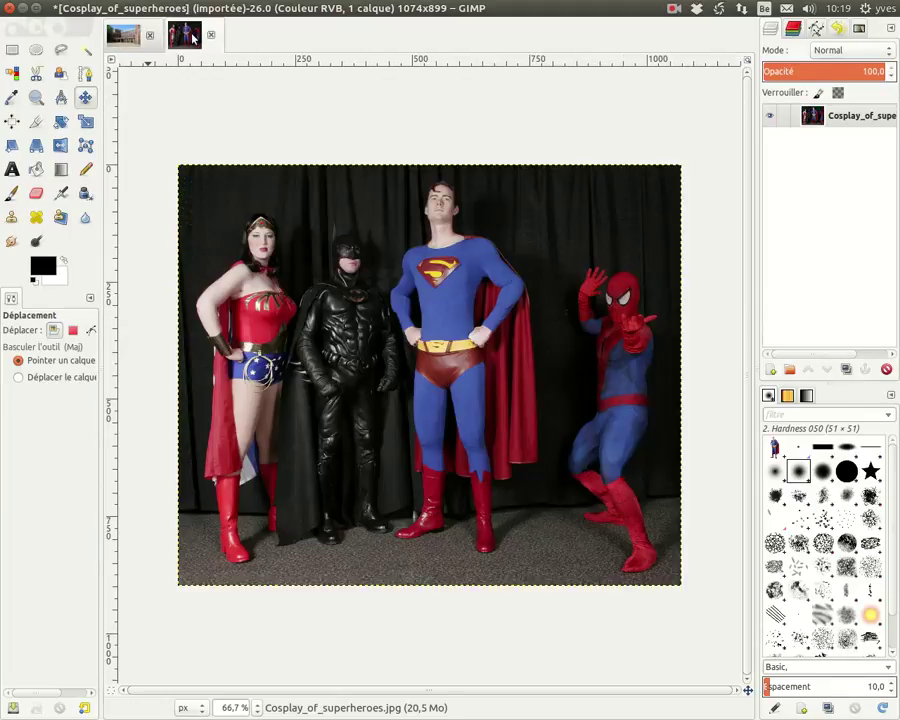
left_click(135, 28)
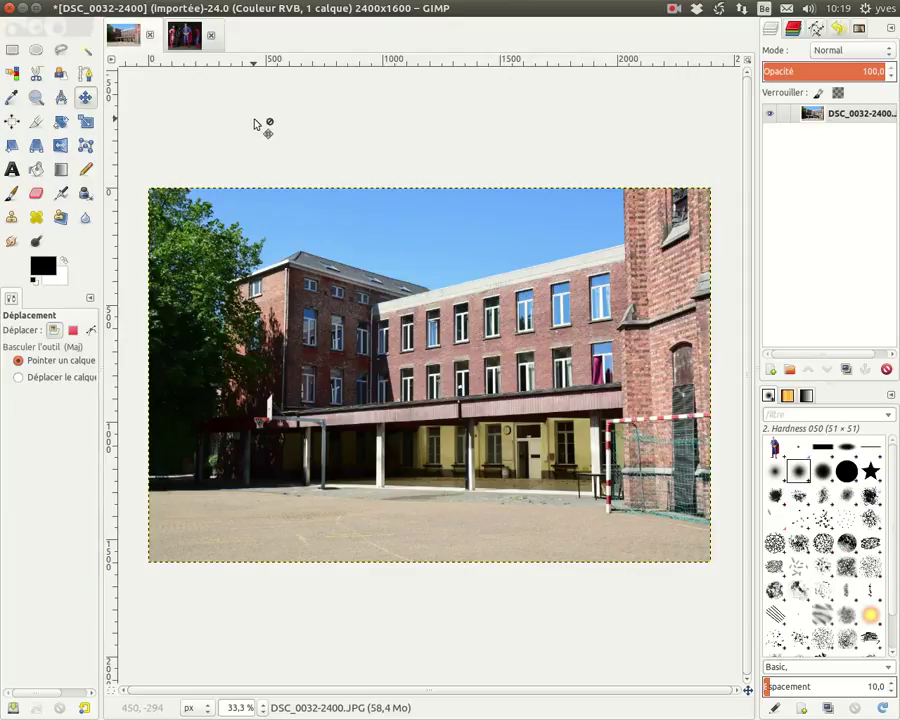
left_click(185, 36)
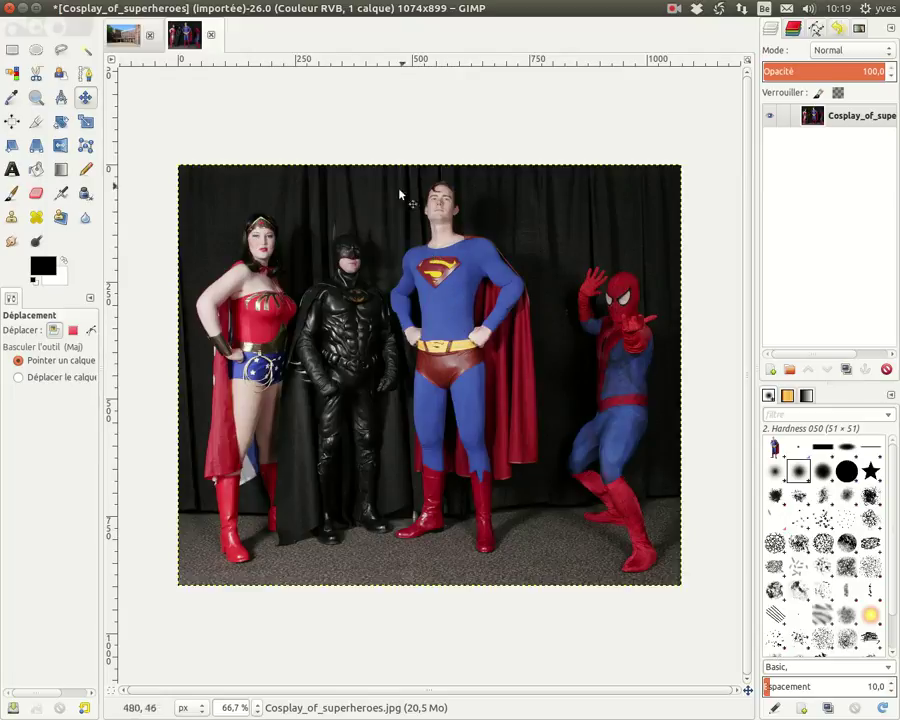
- Zoom in on Superman to 150% in the Cosplay_of_superheroes photo
key("shift+m")
scroll(437, 254, "up", 2, "ctrl")
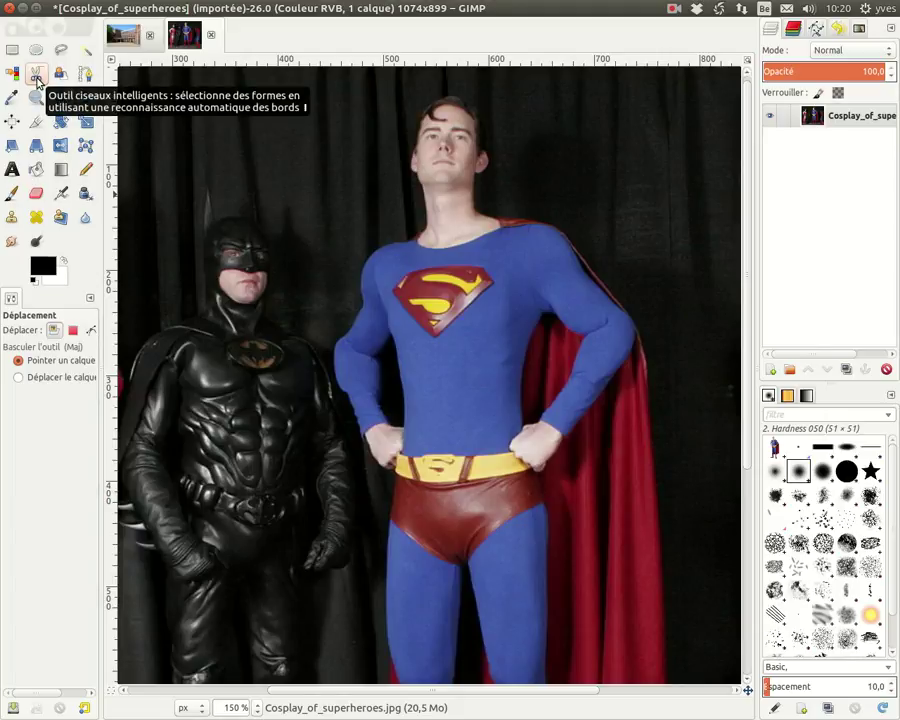
- Select the Intelligent Scissors tool with its mode set to Replace
left_click(37, 78)
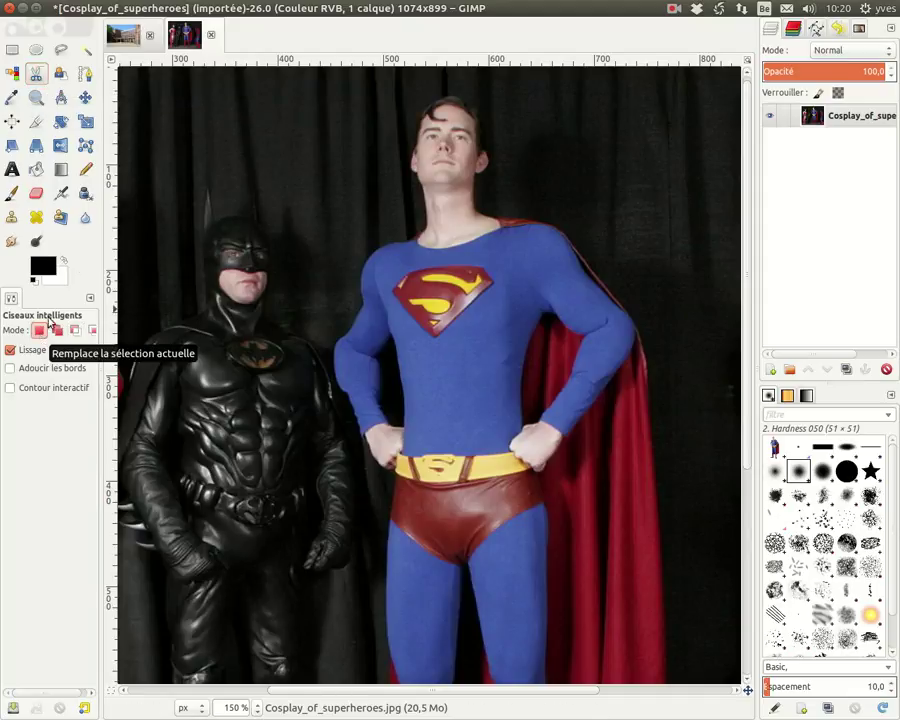
left_click(39, 330)
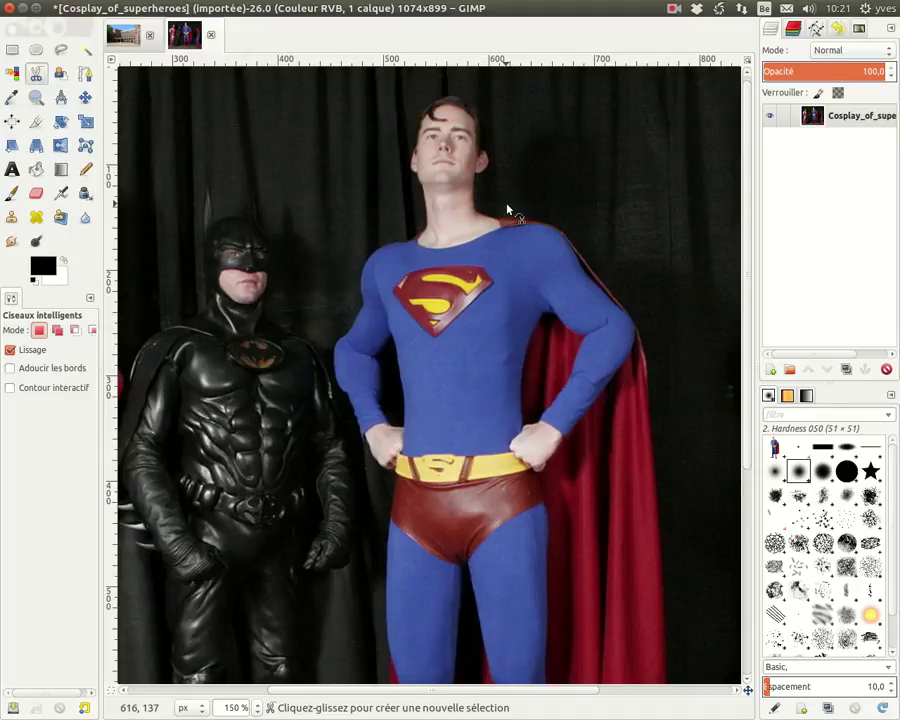
- Zoom to 400% and place scissors points from Superman's neck along his shoulder
scroll(507, 208, "up", 1, "ctrl")
scroll(507, 208, "up", 1, "ctrl")
scroll(507, 208, "up", 1, "ctrl")
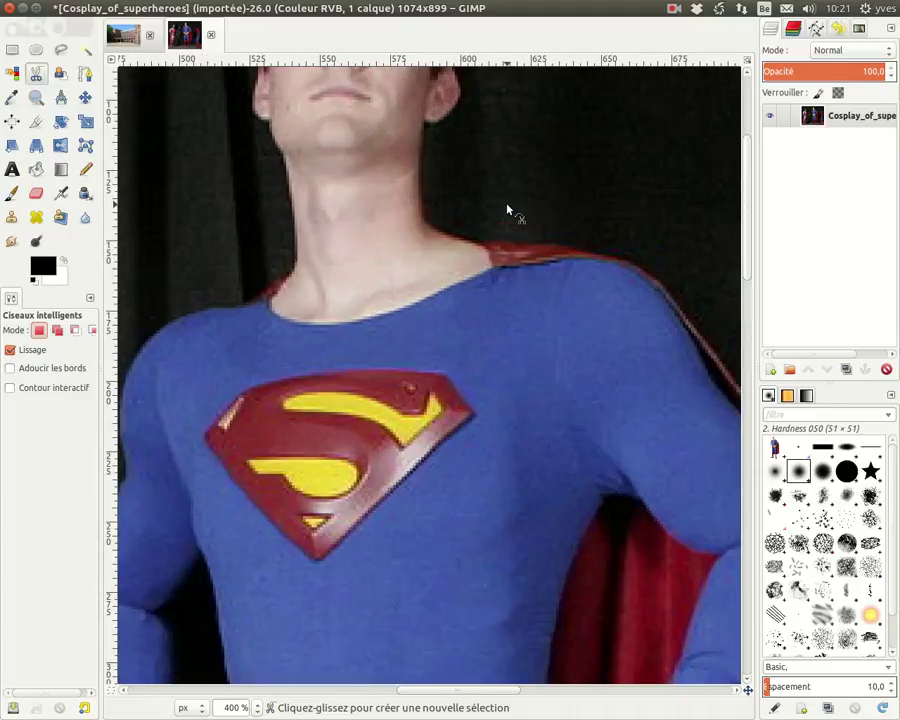
left_click(427, 219)
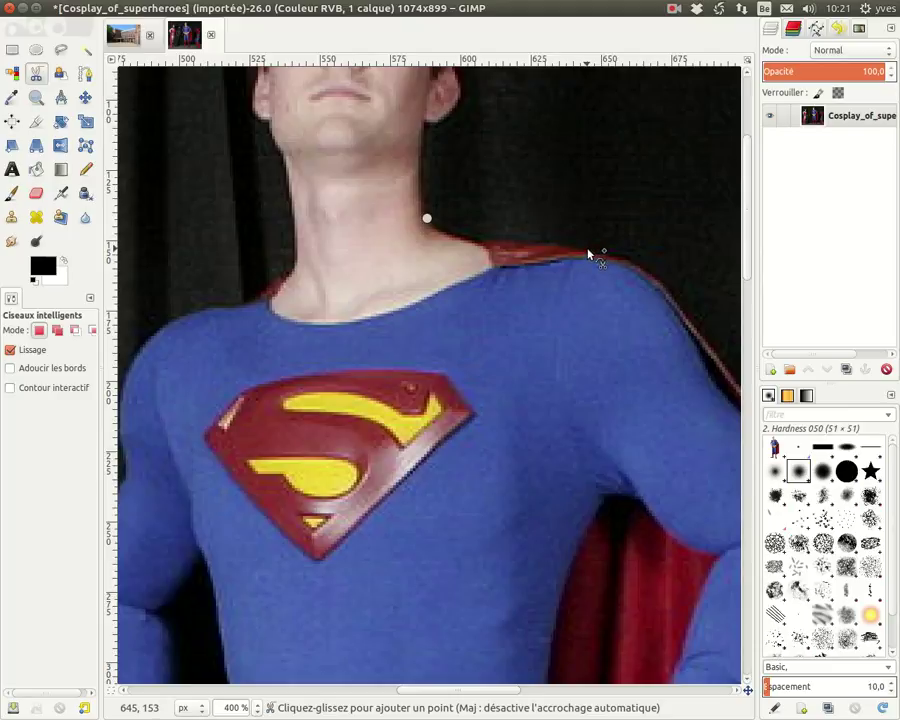
left_click(588, 250)
left_click(731, 374)
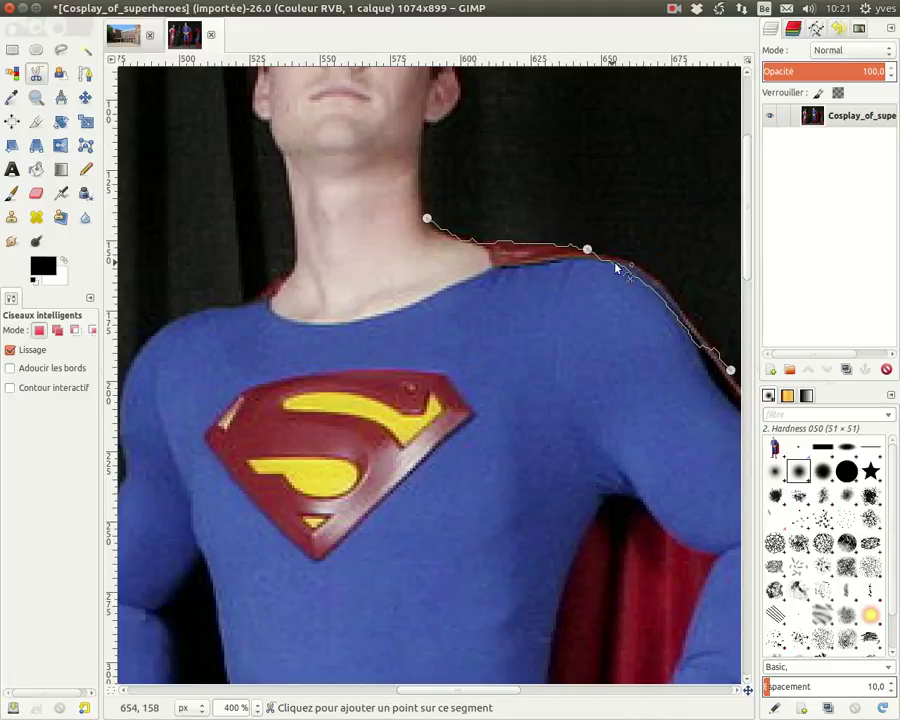
left_click(664, 299)
- Refine the shoulder points and extend the outline down the arm to the elbow
left_click_drag(664, 299, 665, 287)
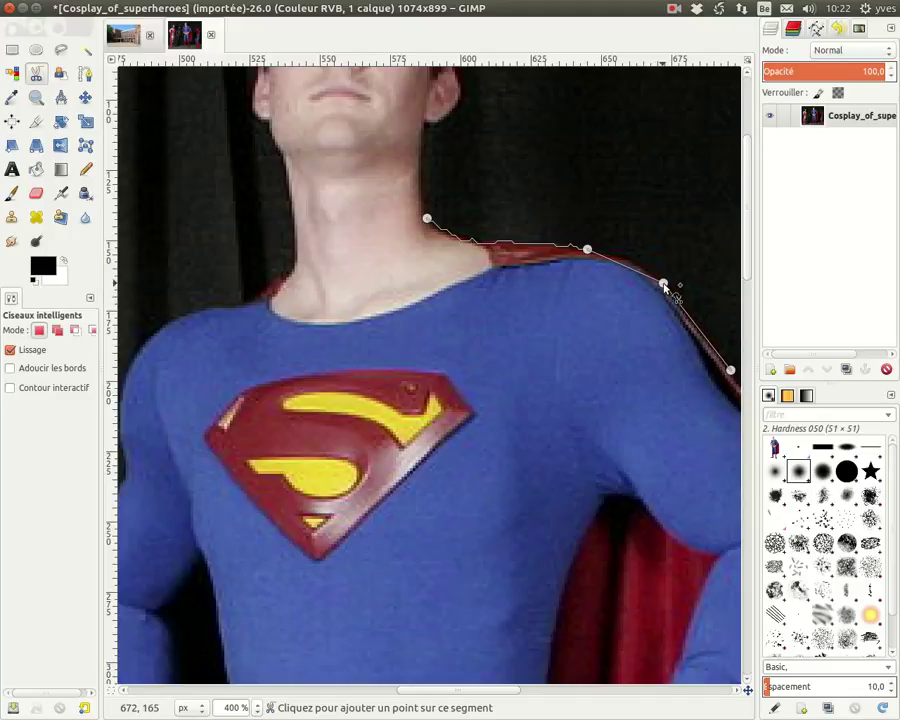
left_click(704, 336)
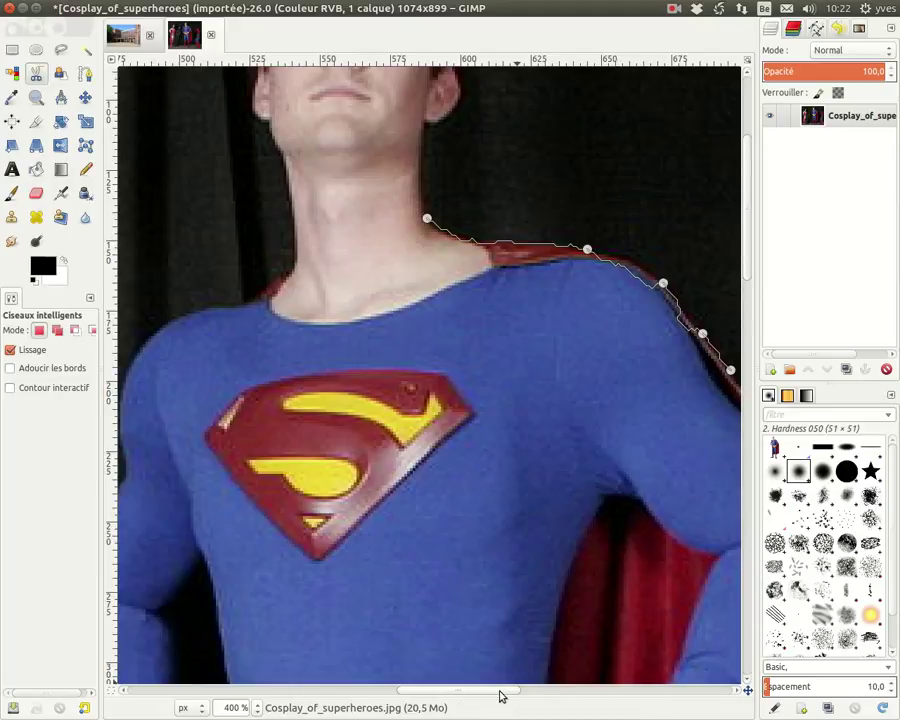
left_click_drag(500, 697, 571, 697)
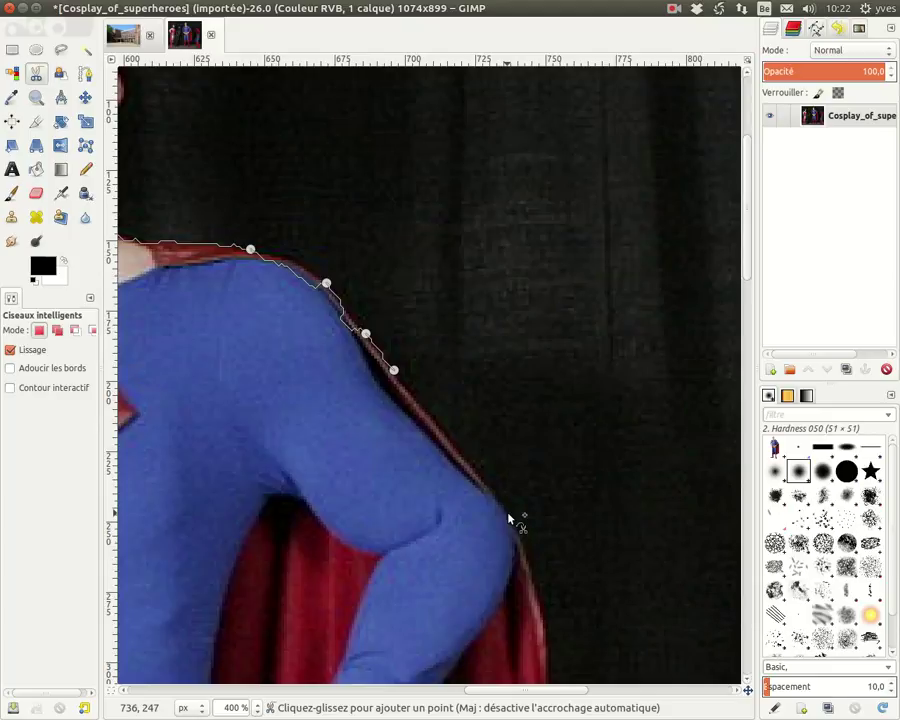
left_click(507, 516)
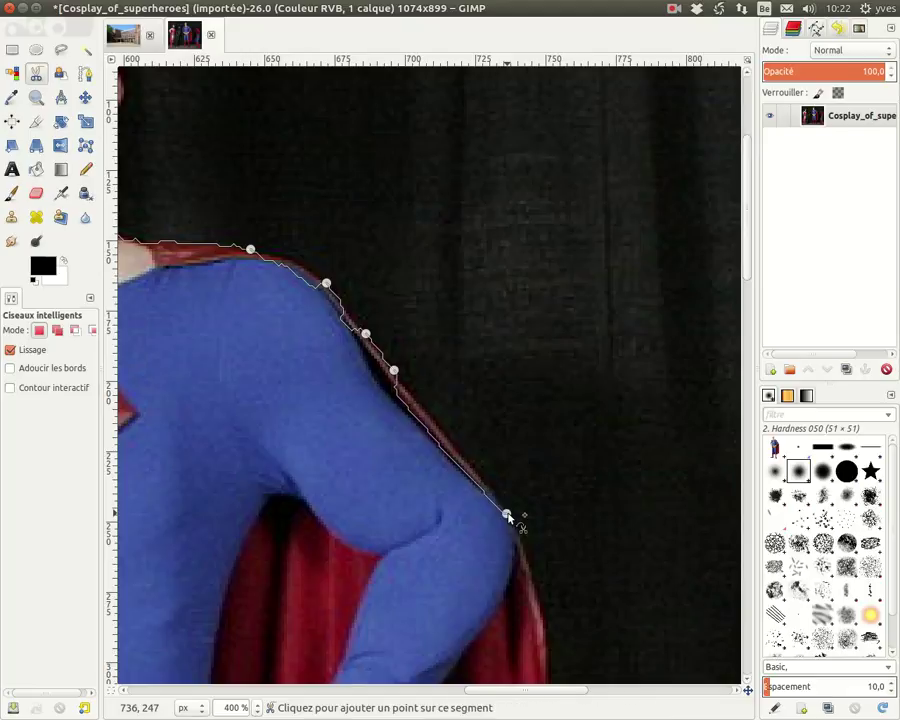
left_click(441, 431)
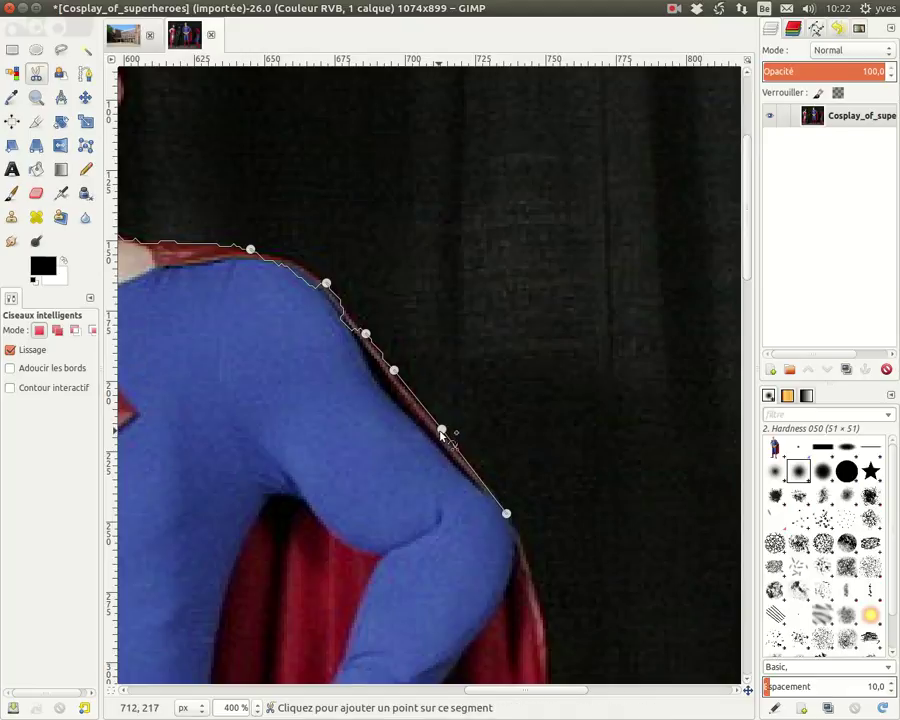
- Trace the outline down the cape's outer edge to its bottom corner
scroll(570, 600, "down", 5)
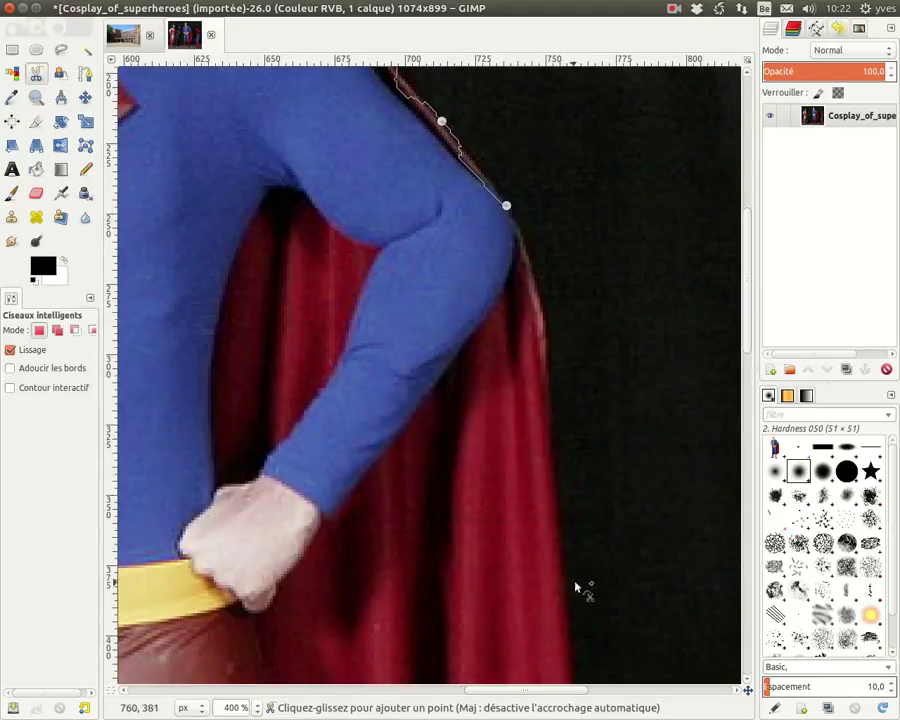
left_click(574, 628)
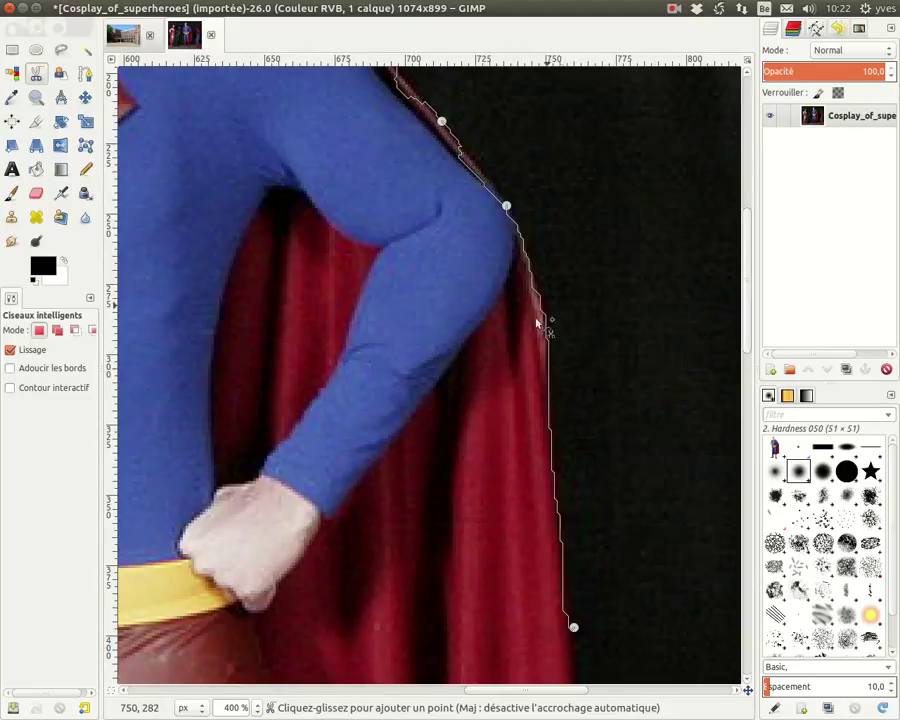
scroll(610, 410, "down", 5)
scroll(620, 430, "down", 5)
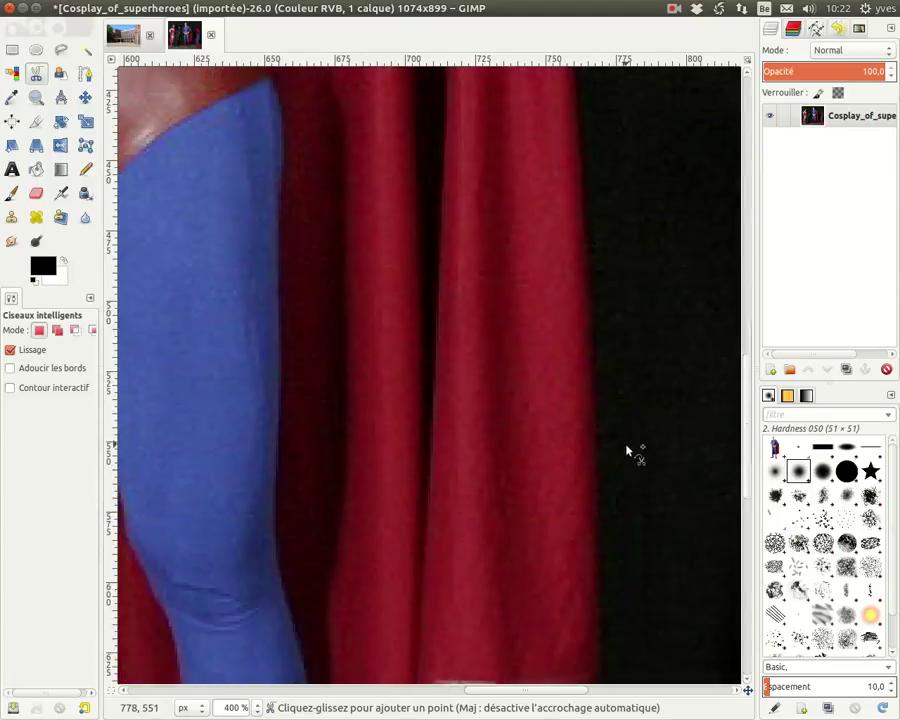
scroll(628, 451, "down", 5)
left_click(605, 375)
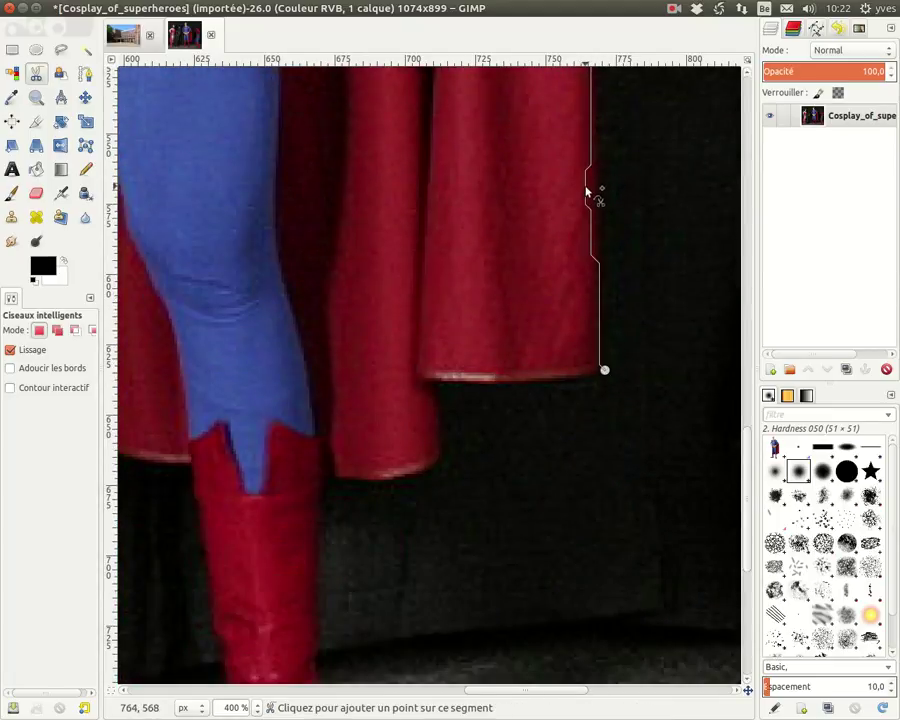
- Trace the cape and skirt hems and down the first boot's edge
left_click(436, 387)
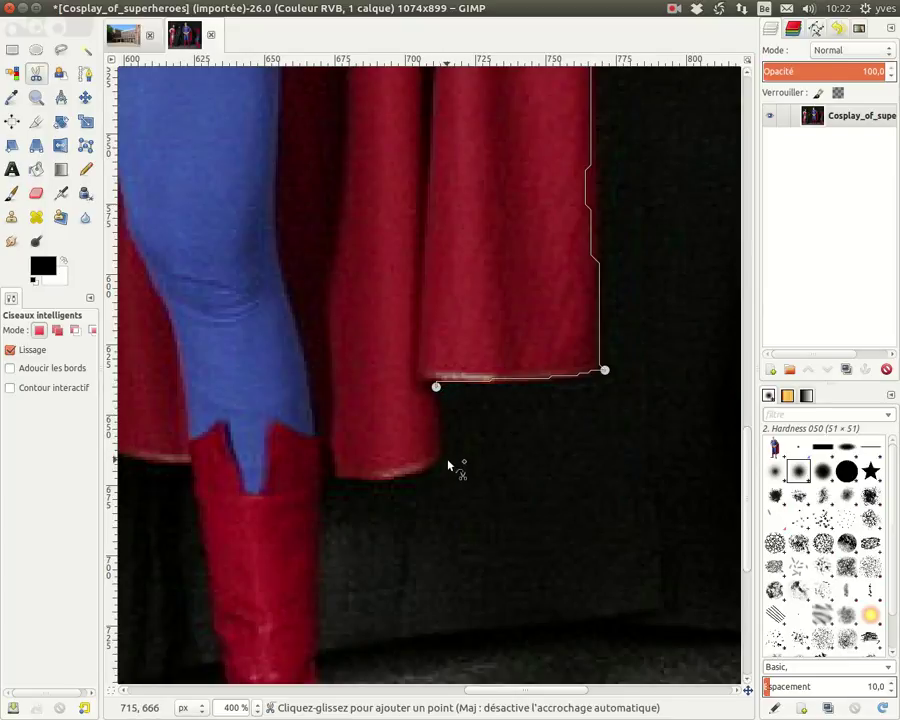
left_click(450, 454)
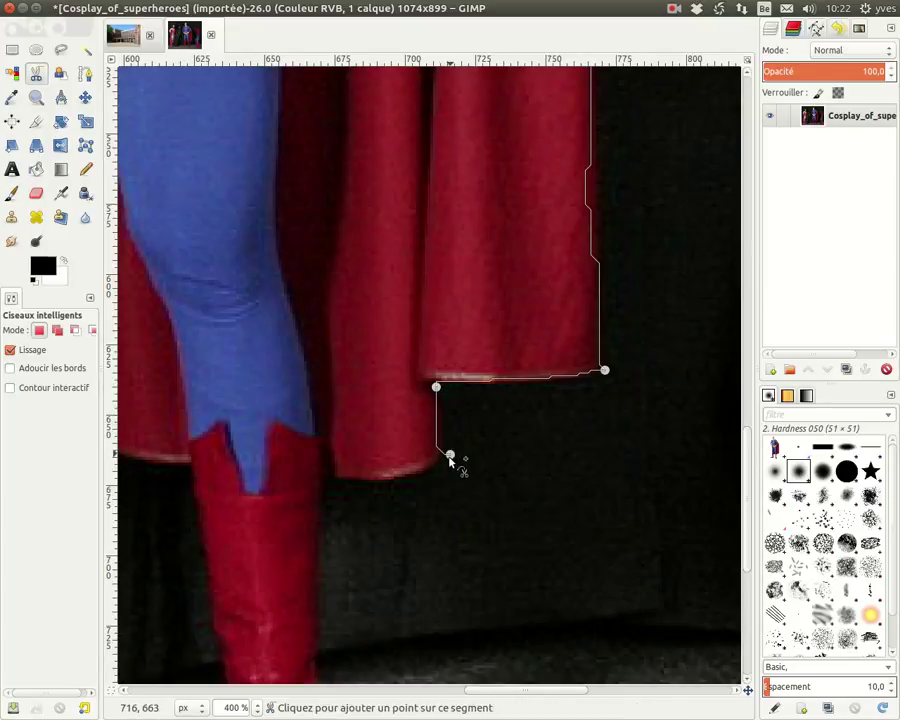
left_click(335, 480)
scroll(323, 565, "down", 3)
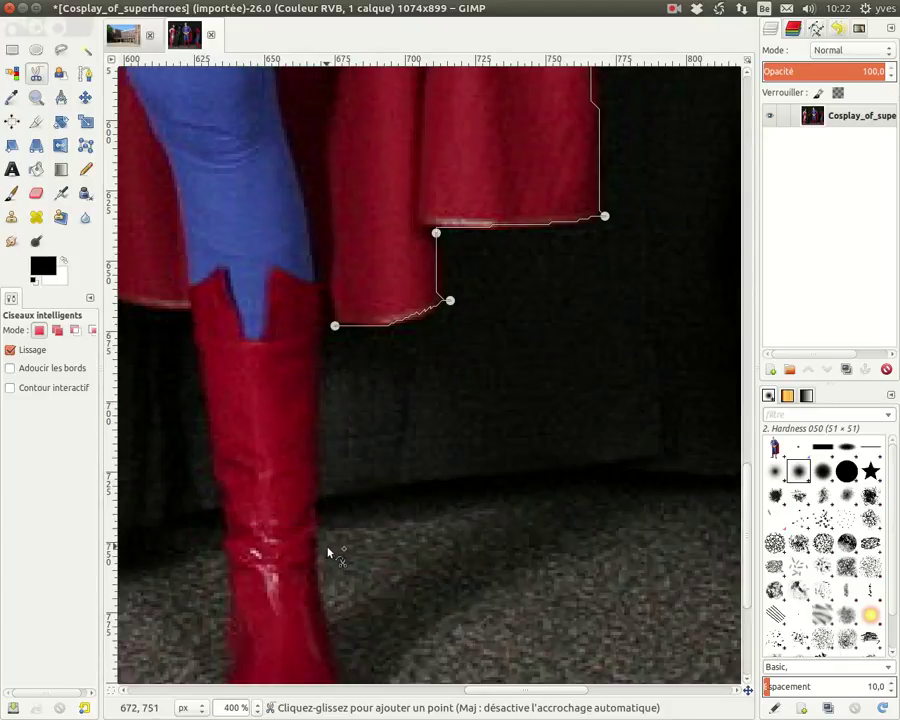
left_click(316, 549)
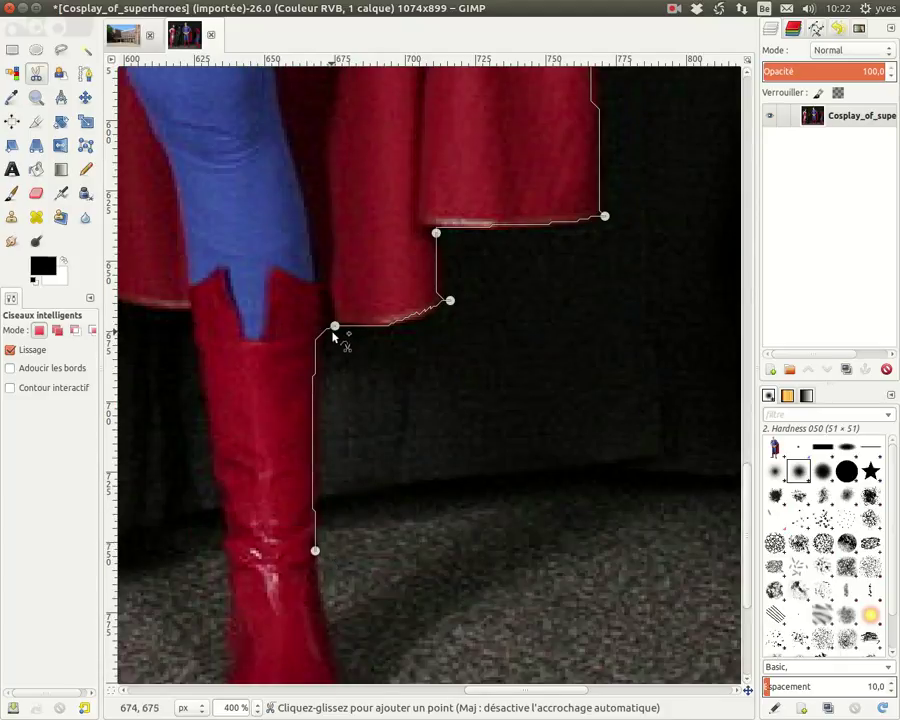
left_click(315, 430)
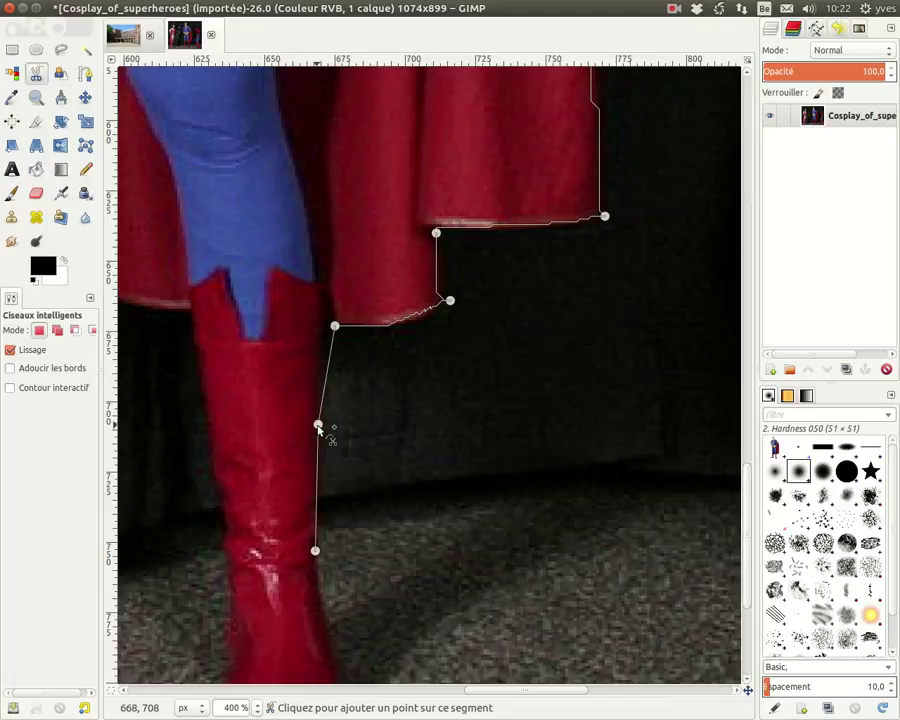
- Wrap the outline around the boot's toe and heel, back up to its top
scroll(360, 510, "down", 5)
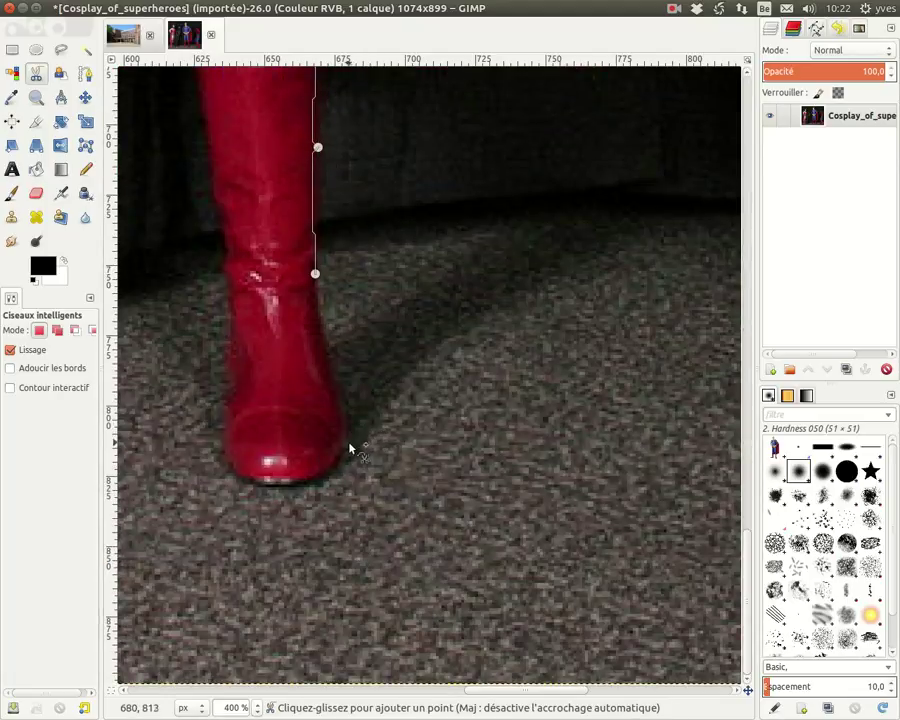
left_click(345, 433)
left_click(272, 484)
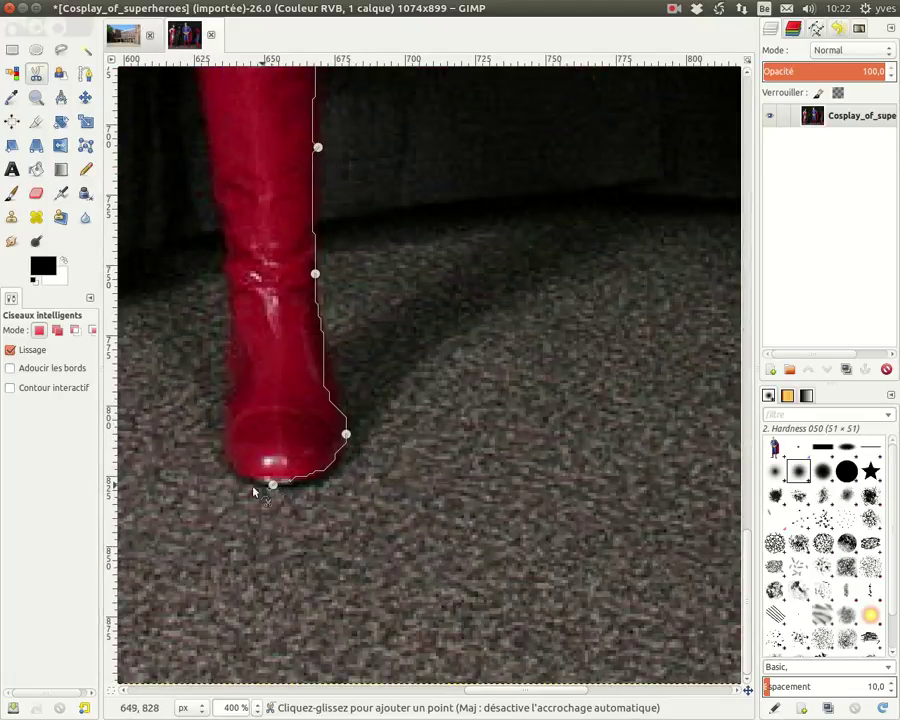
left_click(219, 454)
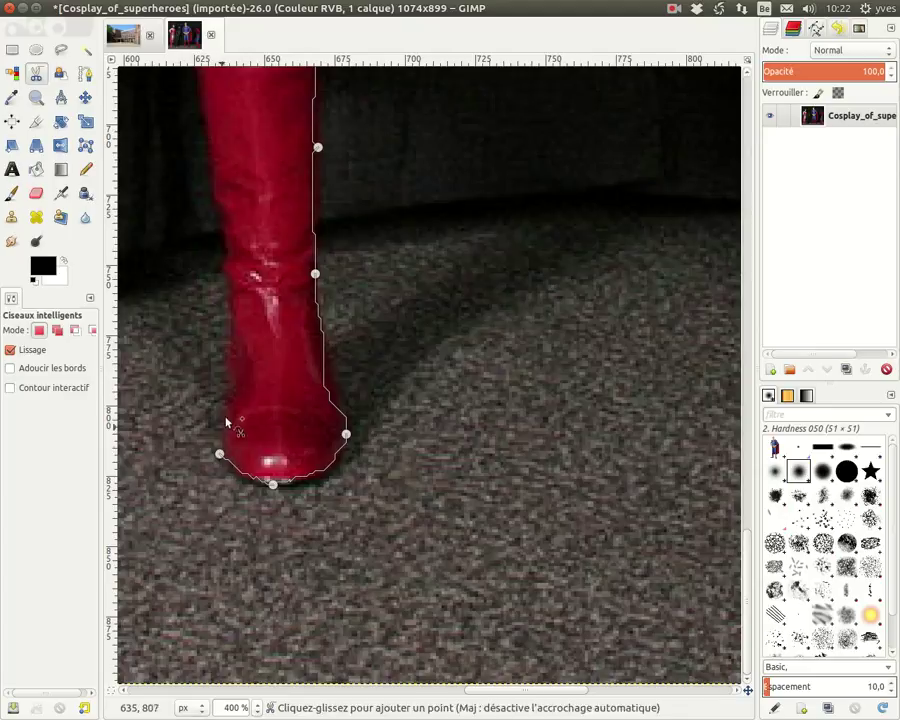
left_click(228, 296)
scroll(245, 238, "up", 5)
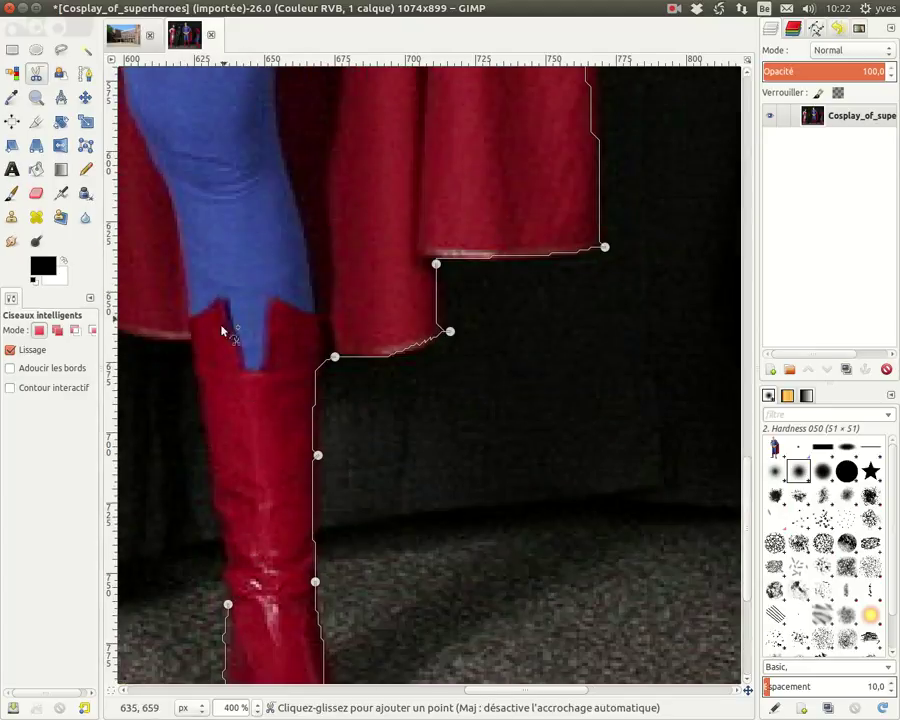
left_click(191, 343)
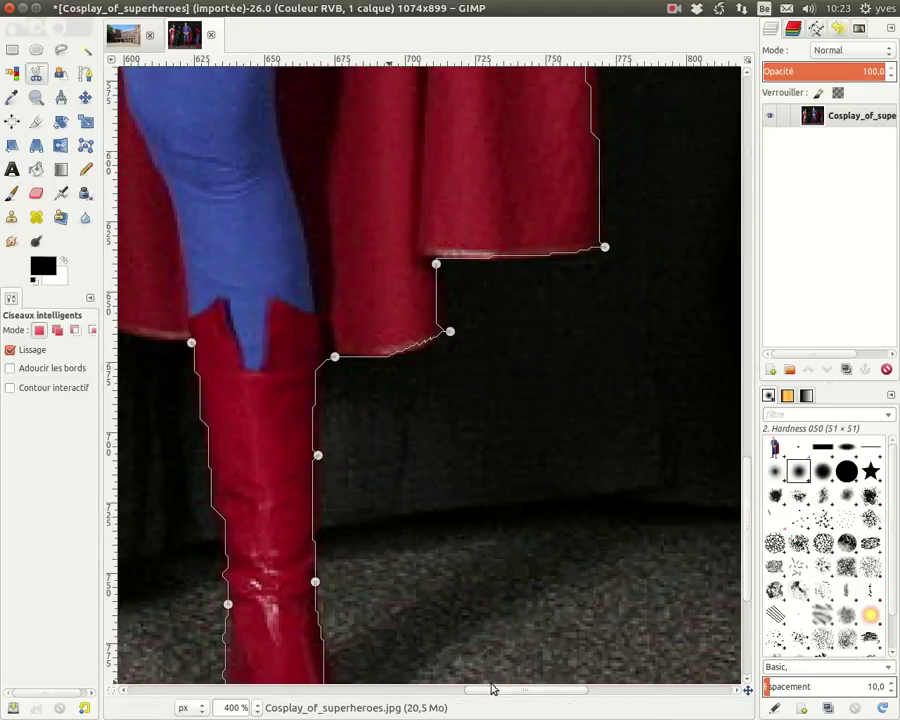
left_click_drag(504, 690, 412, 688)
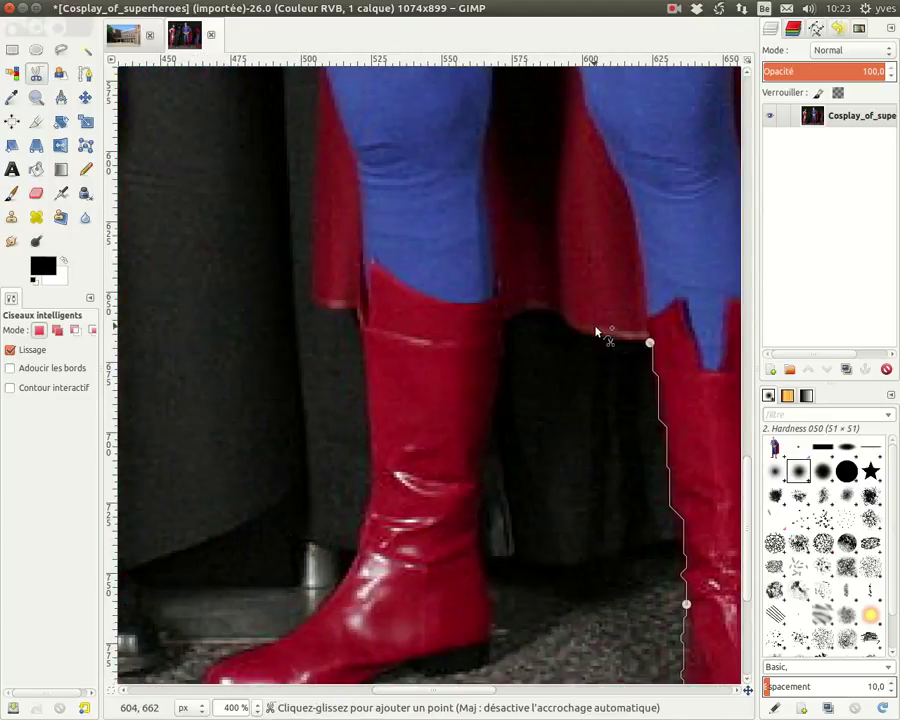
- Trace the hem between the legs and down the other boot's inner edge
left_click(560, 313)
left_click(506, 317)
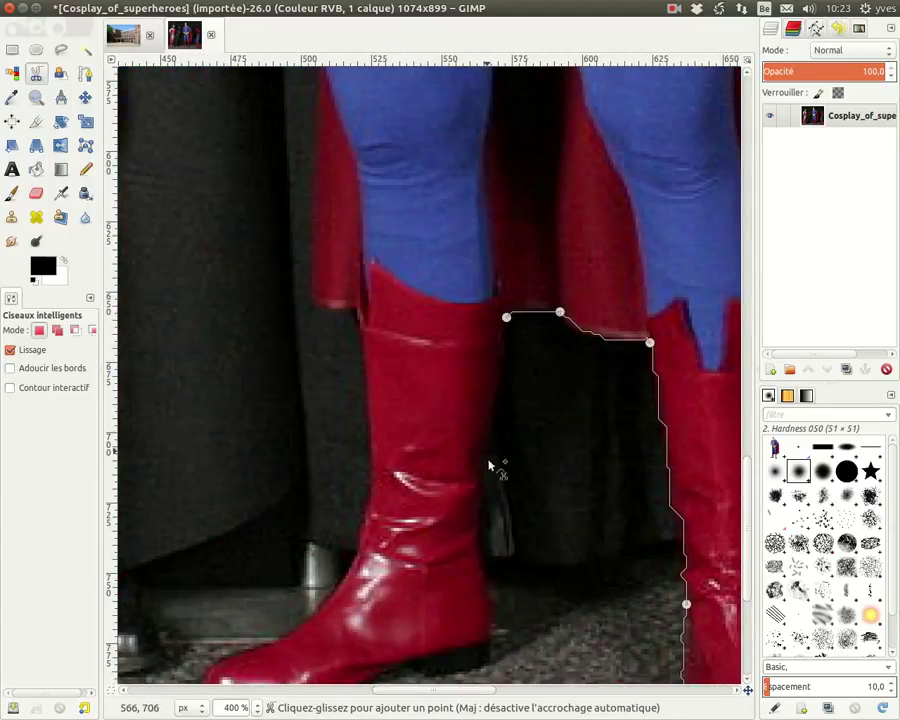
left_click(489, 509)
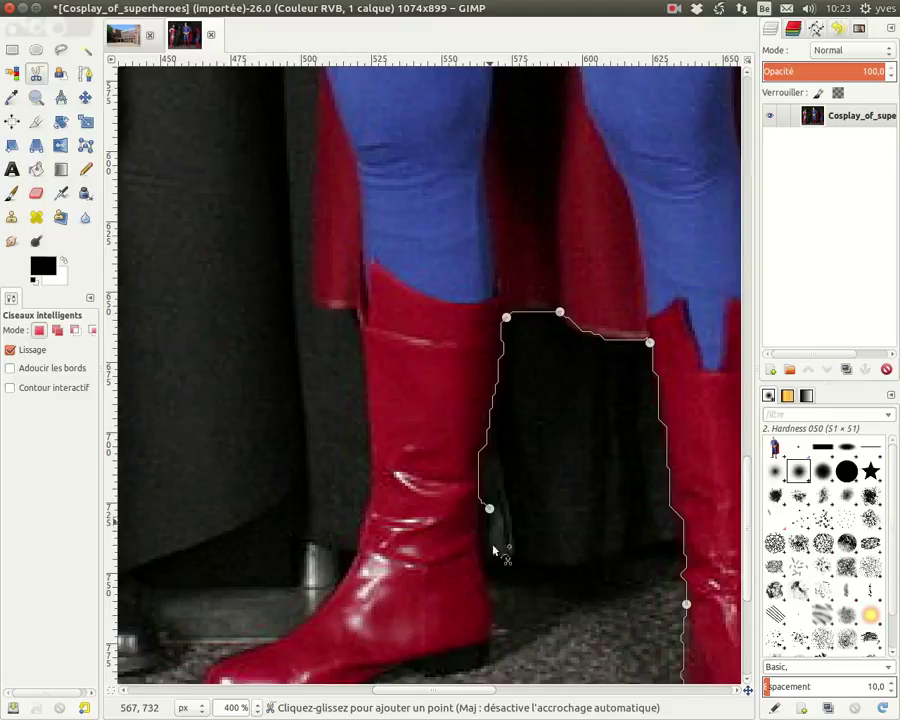
left_click(506, 646)
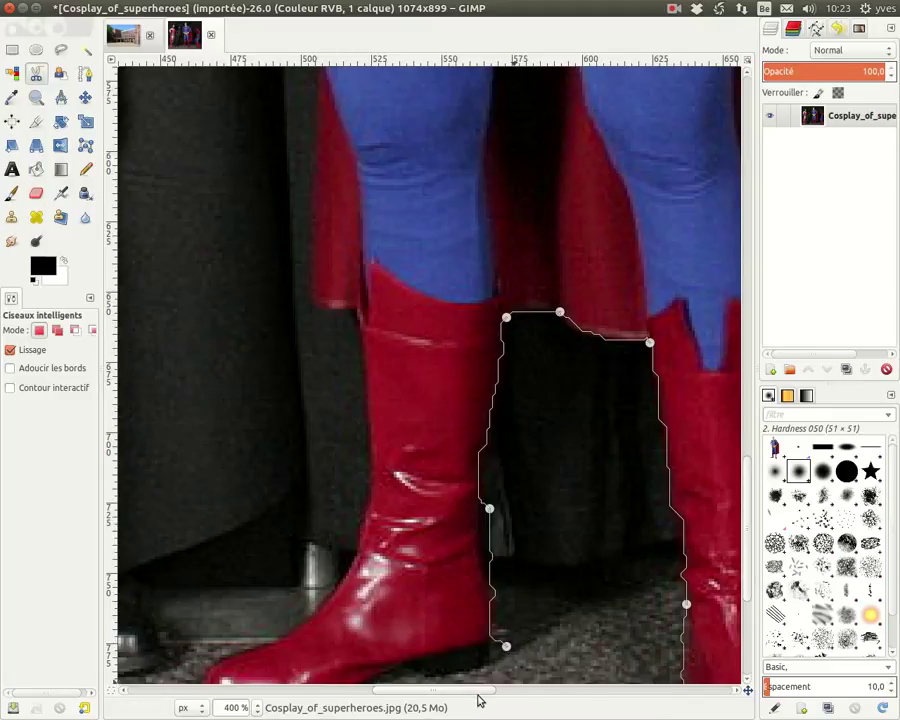
left_click_drag(487, 691, 438, 698)
- Trace around the second boot's bottom, toe and front edge, then up the leg
scroll(438, 698, "left", 3)
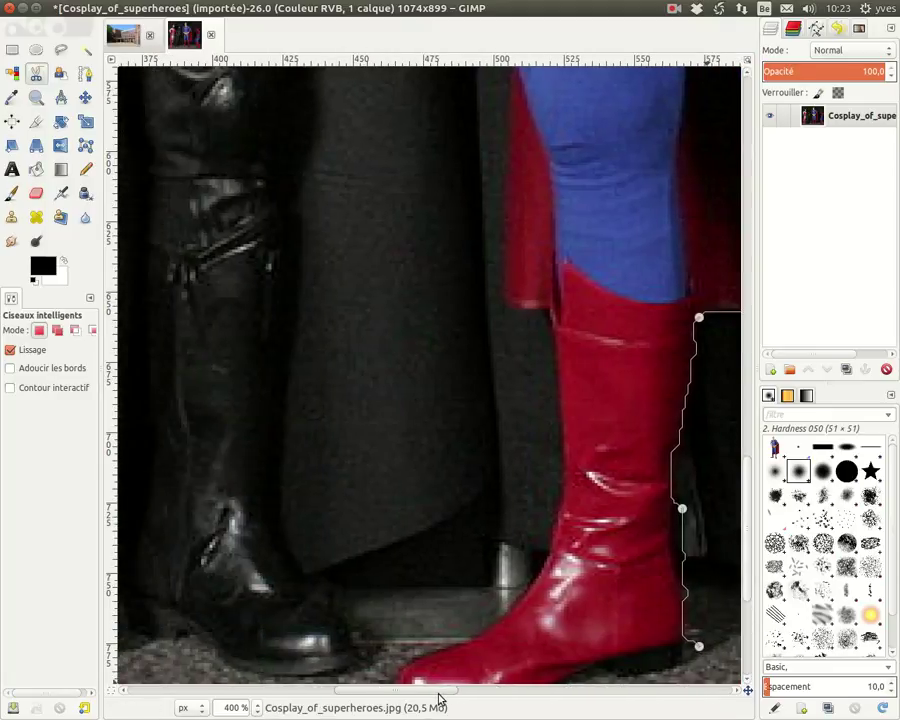
scroll(654, 606, "down", 5)
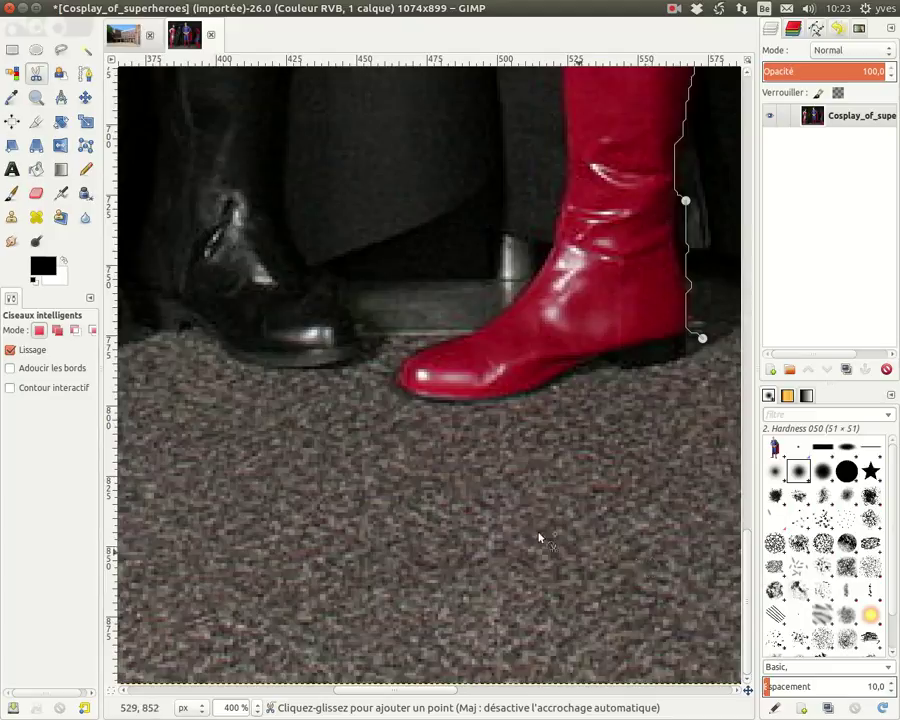
left_click(443, 399)
left_click(396, 386)
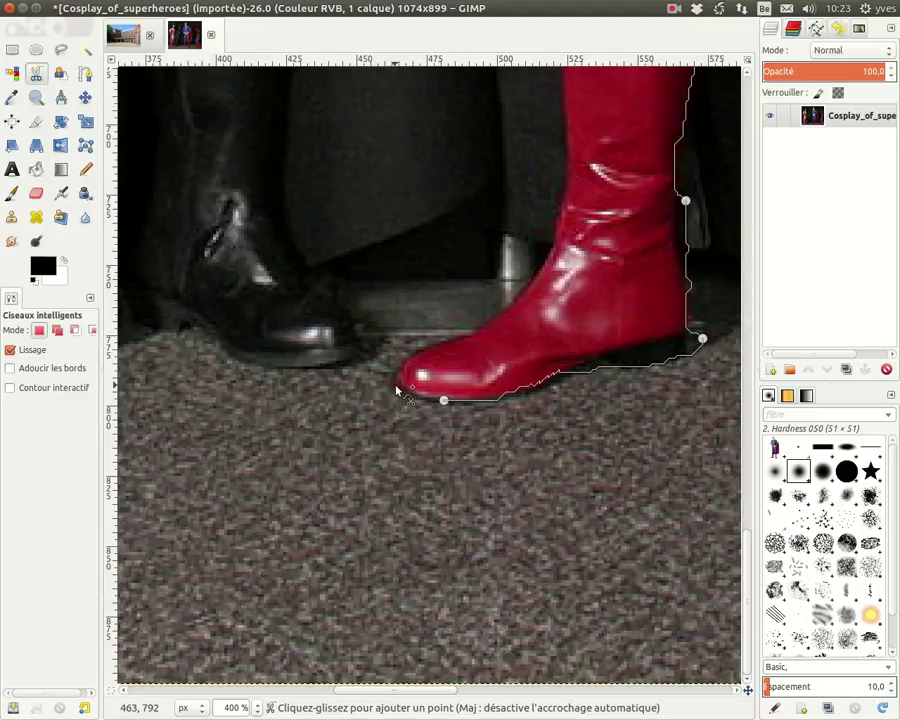
left_click(553, 243)
scroll(580, 148, "up", 5)
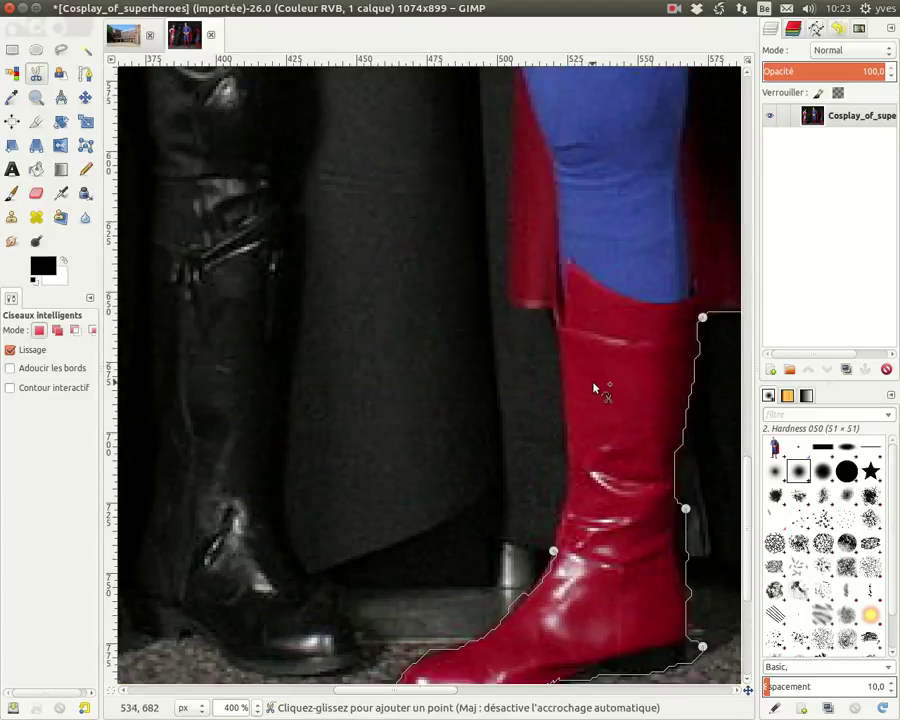
left_click(553, 325)
left_click(510, 307)
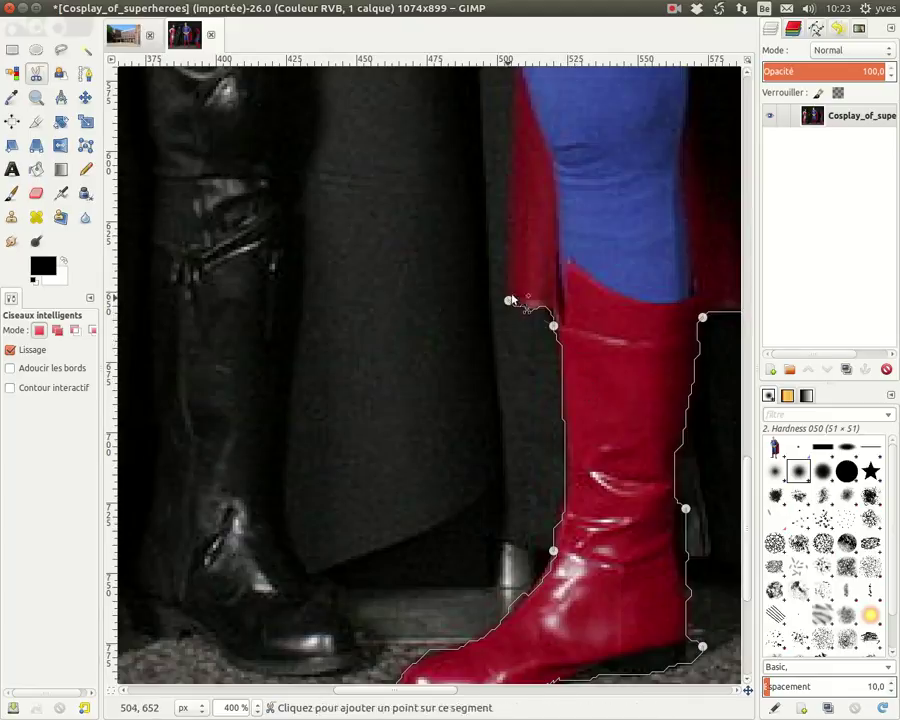
- Extend the outline up the leg to the belt, hand and along the arm
scroll(510, 270, "up", 8)
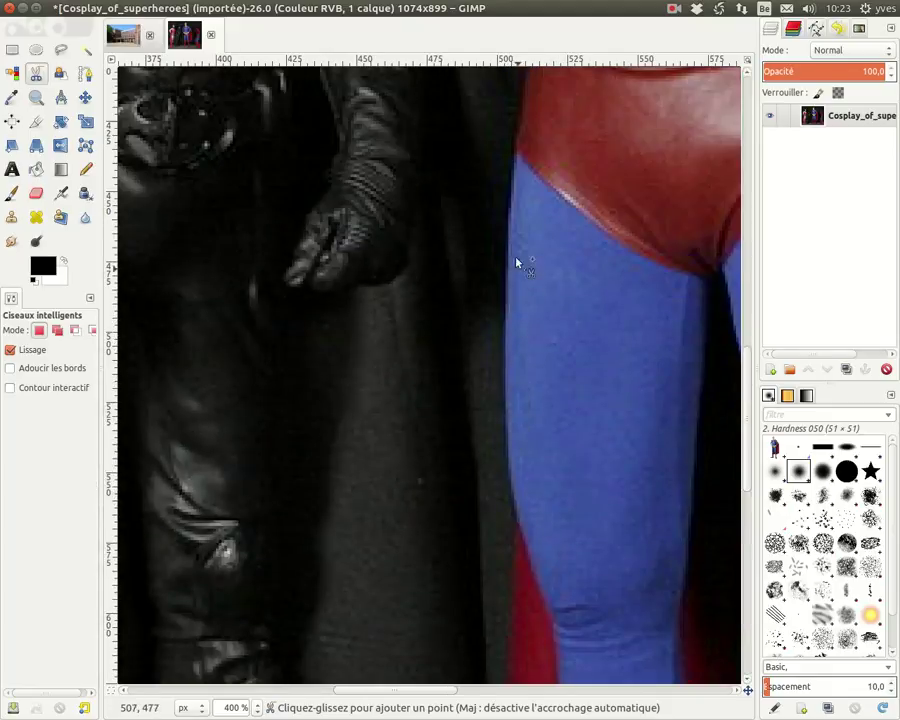
left_click(519, 160)
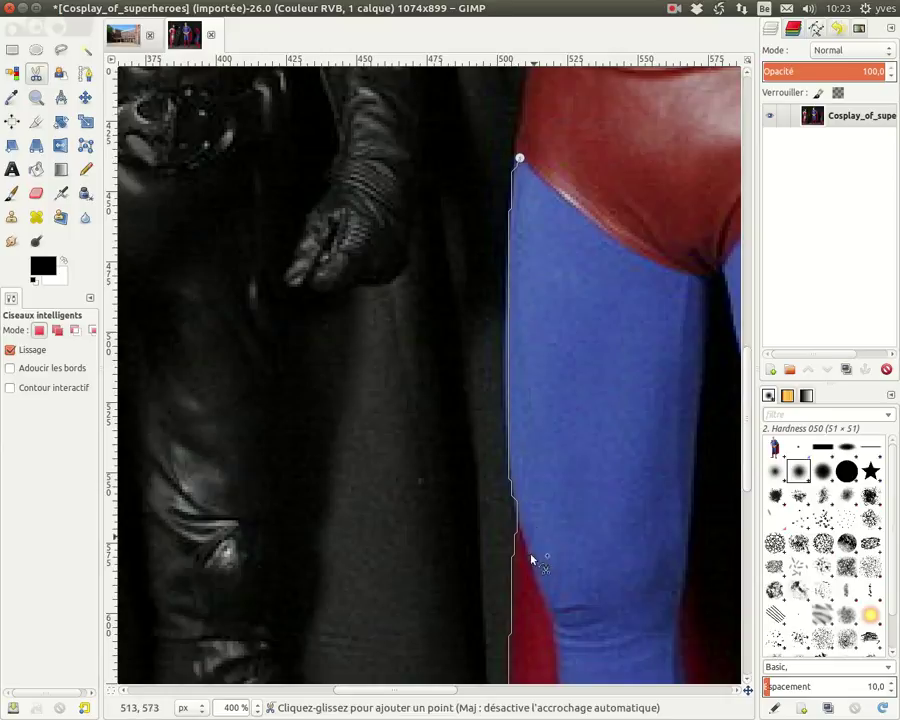
scroll(518, 230, "up", 5)
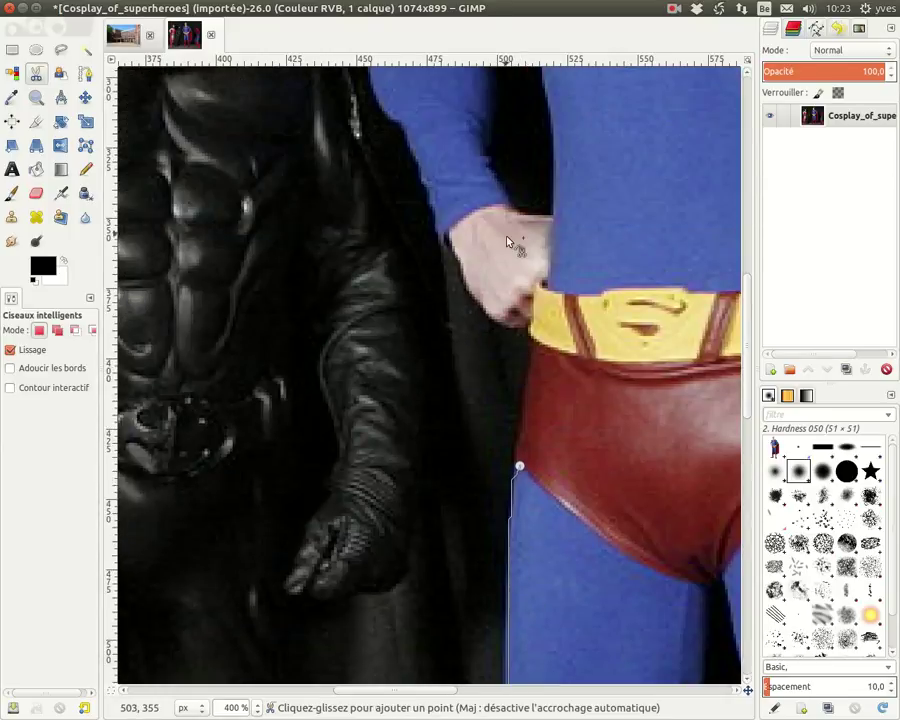
left_click(531, 337)
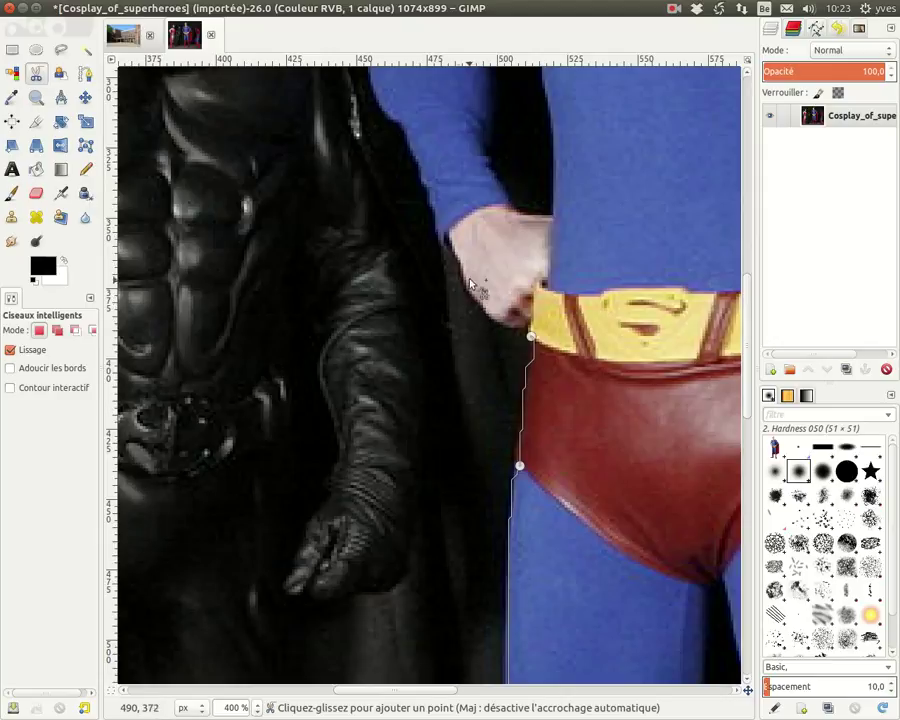
left_click(442, 235)
scroll(415, 190, "up", 7)
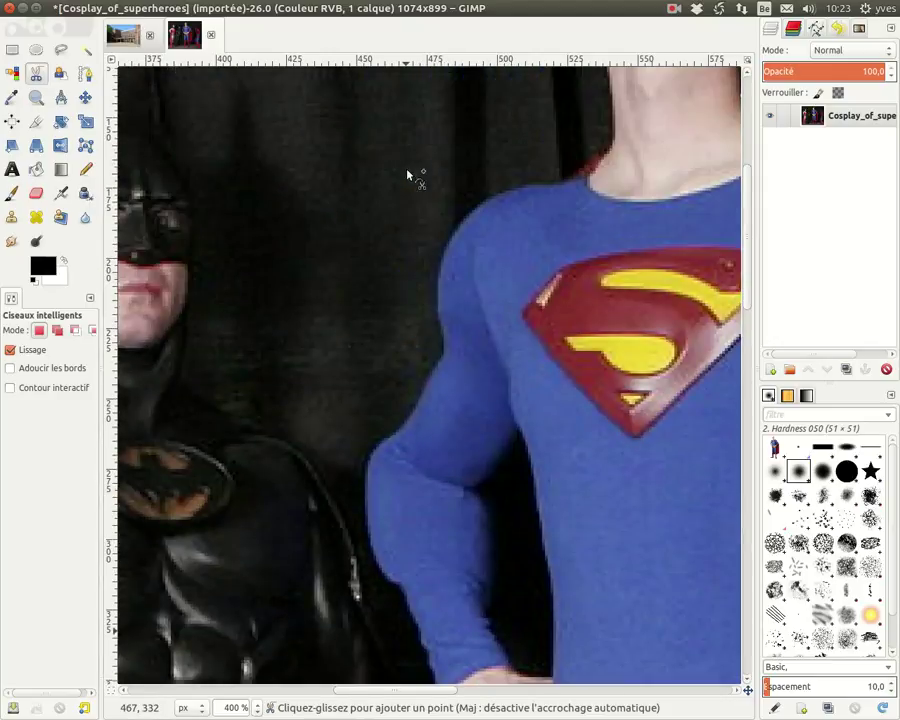
left_click(368, 479)
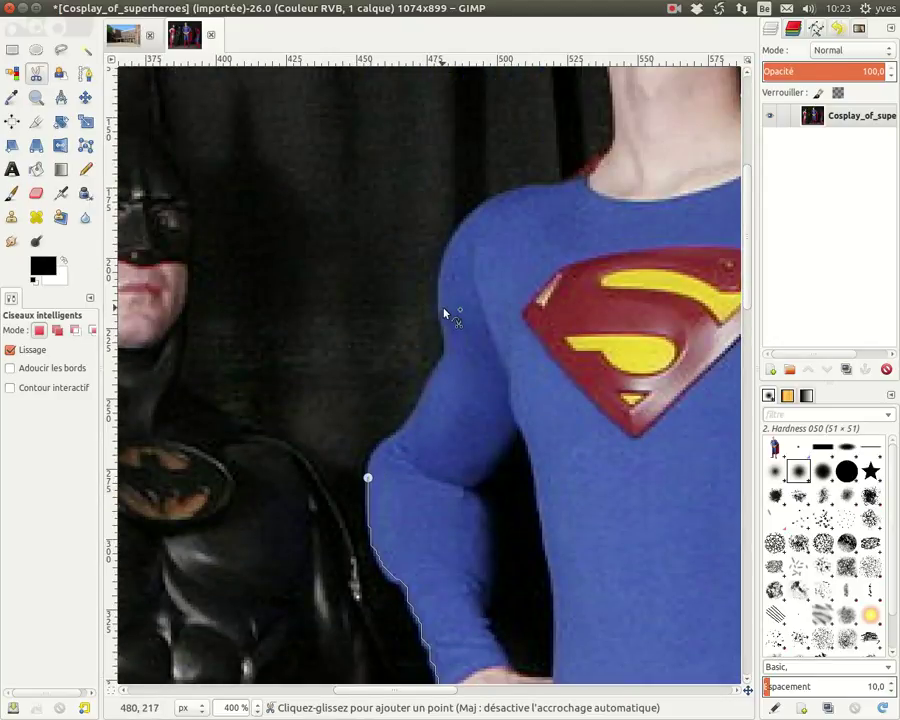
- Carry the outline over the shoulder and up the neck to the chin, bending it onto the neck edge
left_click(477, 210)
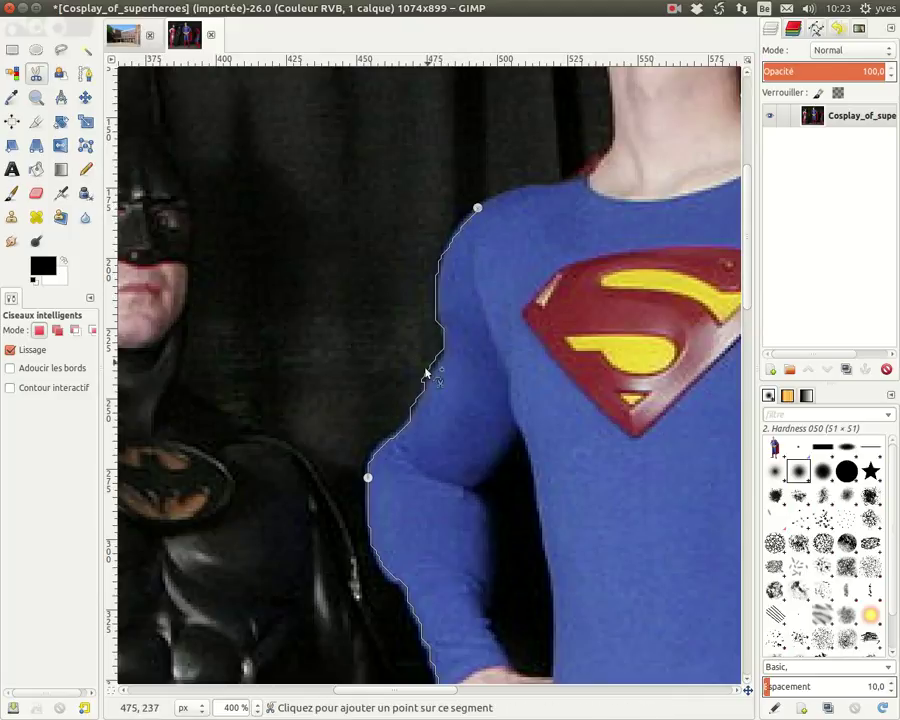
left_click(578, 175)
scroll(610, 122, "up", 3)
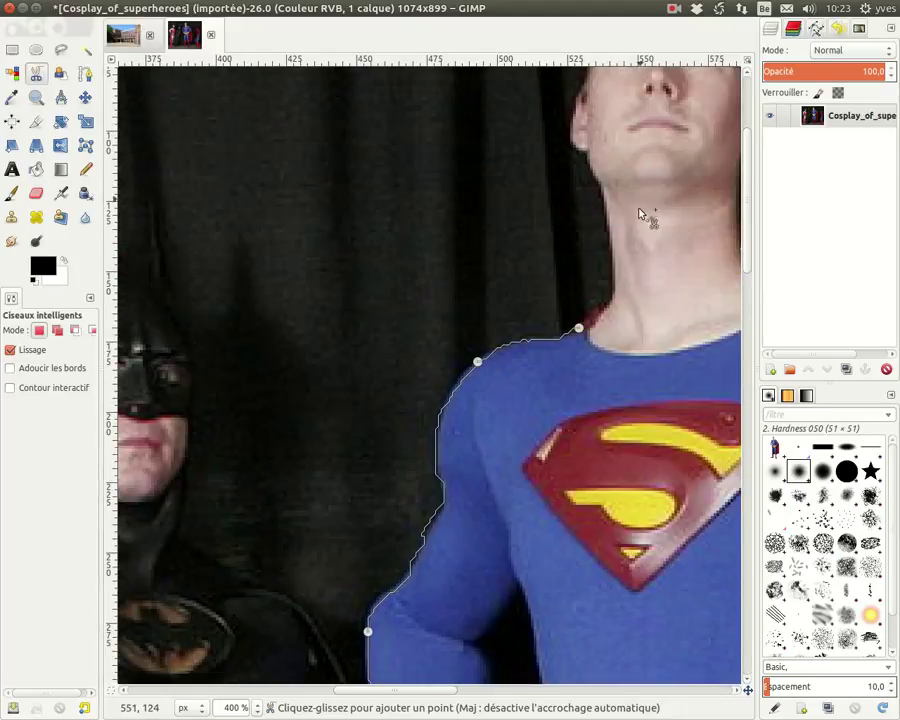
left_click(587, 151)
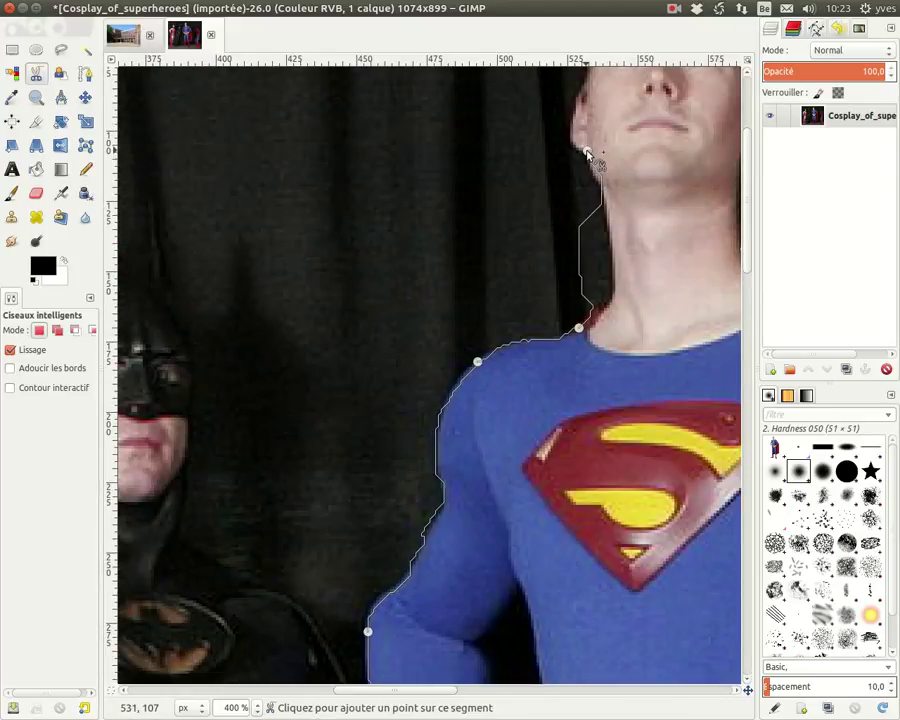
left_click_drag(578, 252, 615, 254)
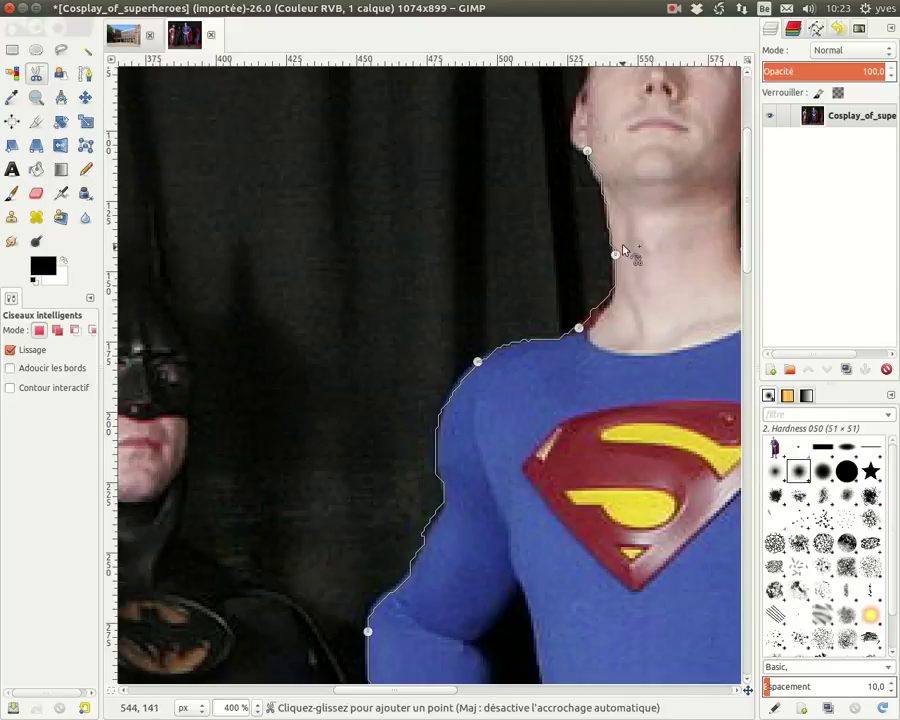
scroll(624, 245, "up", 4)
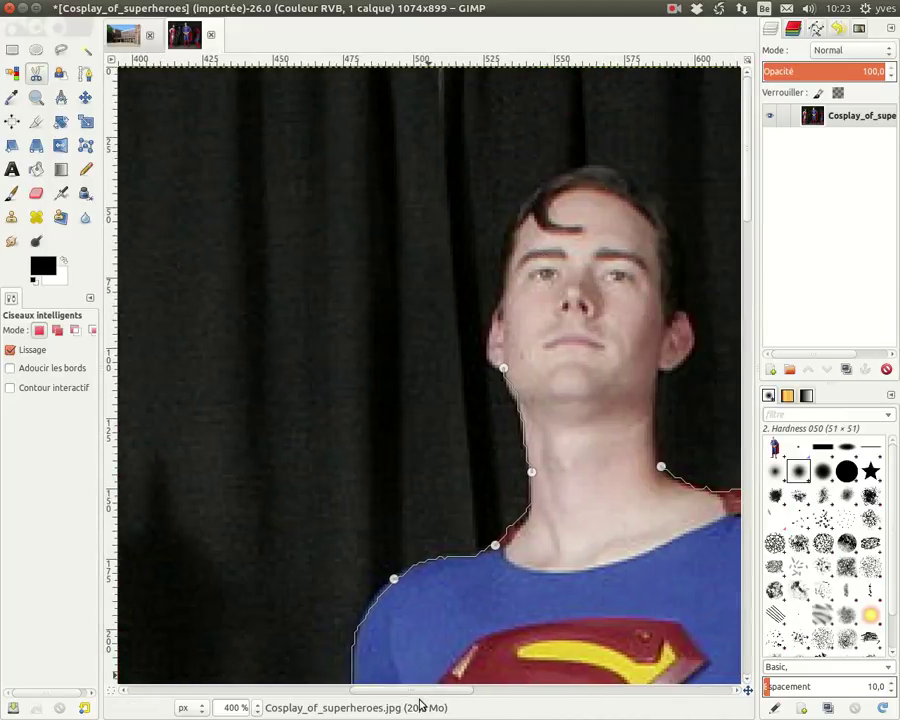
- Zoom to 800% and trace up the cheek to the temple, pulling the segment onto the face
left_click_drag(403, 697, 465, 697)
scroll(336, 241, "up", 1)
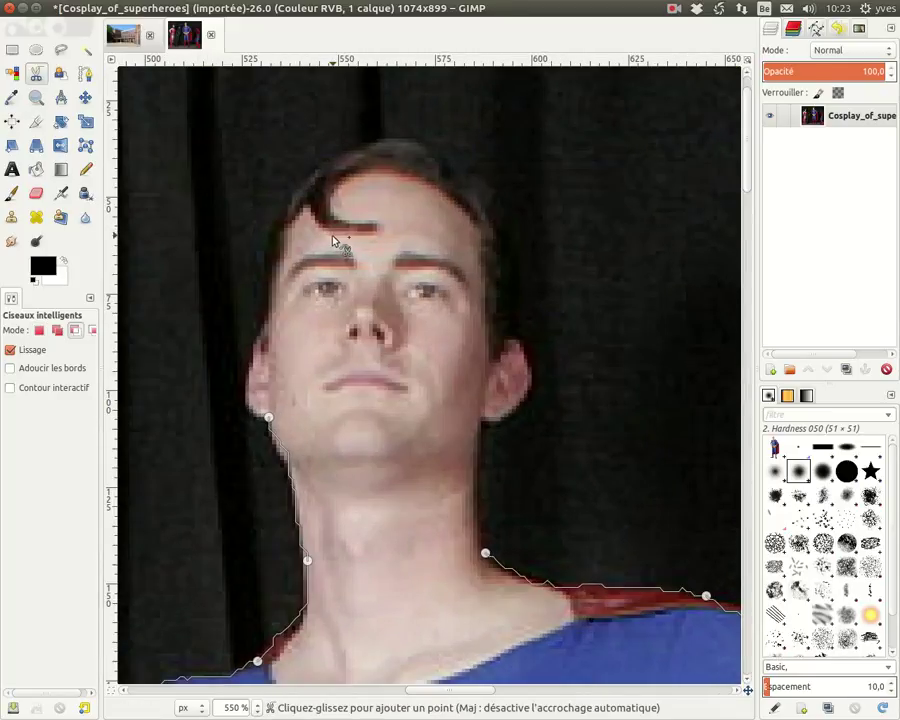
scroll(320, 244, "up", 1)
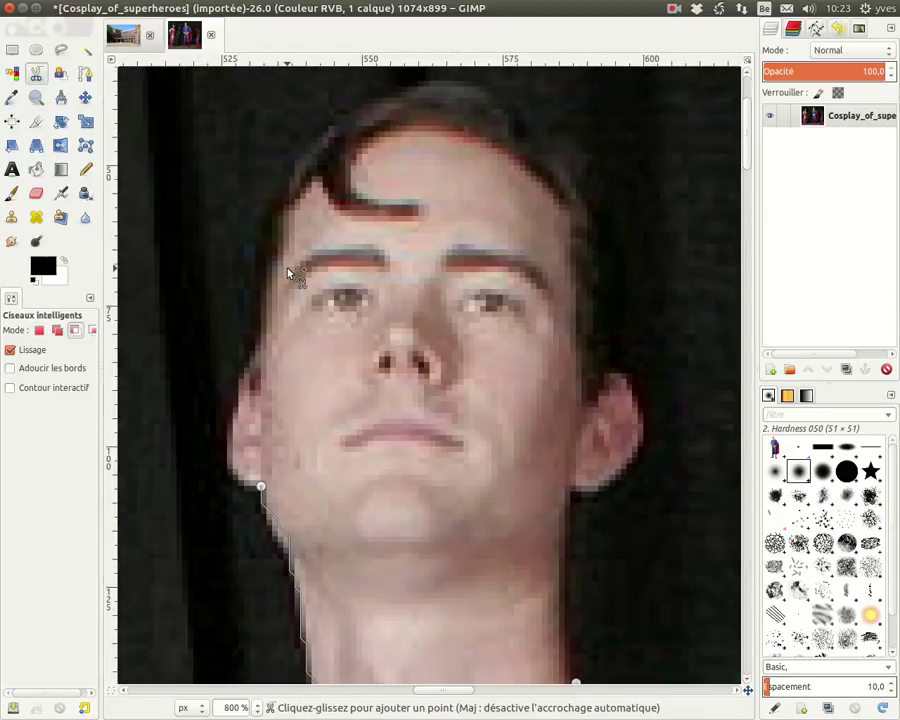
left_click(221, 474)
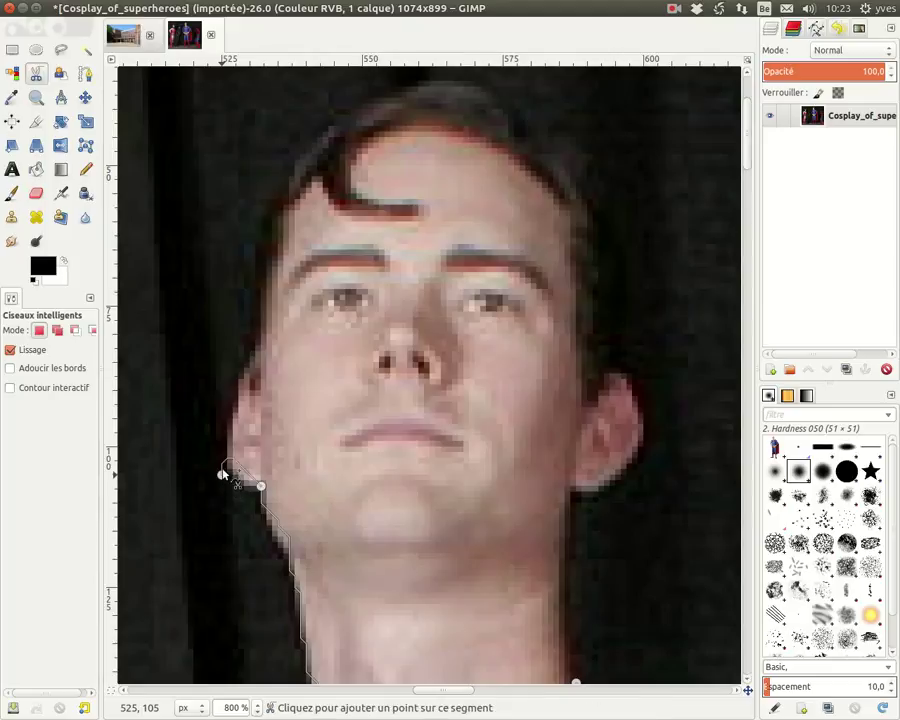
left_click(227, 368)
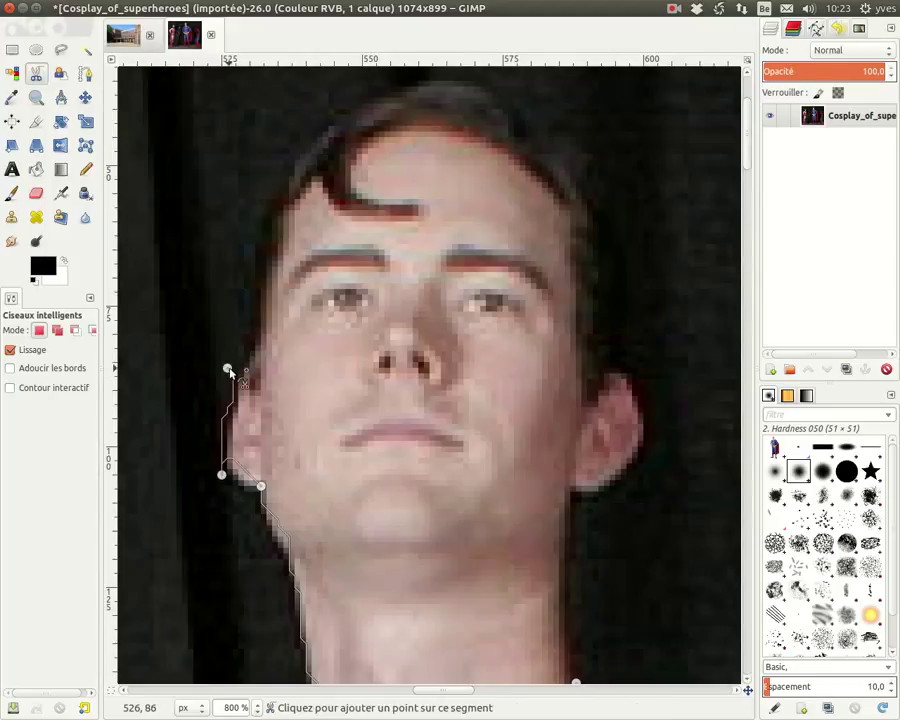
left_click(261, 211)
left_click_drag(265, 309, 233, 290)
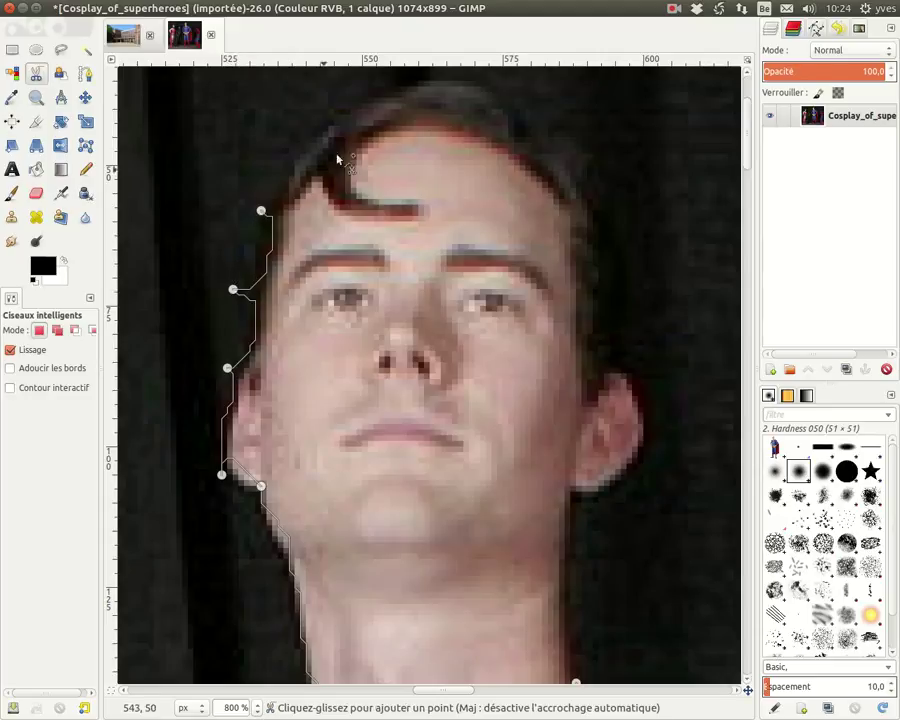
- Trace the outline over the hairline and hair top, around the ear, down to the jaw
left_click(390, 98)
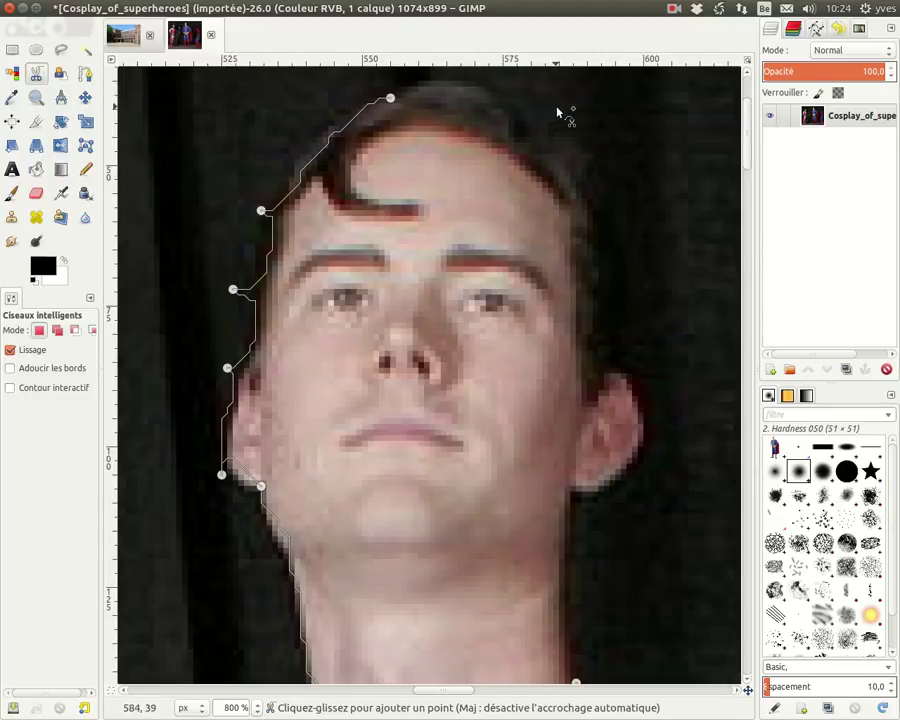
left_click(553, 109)
left_click(637, 283)
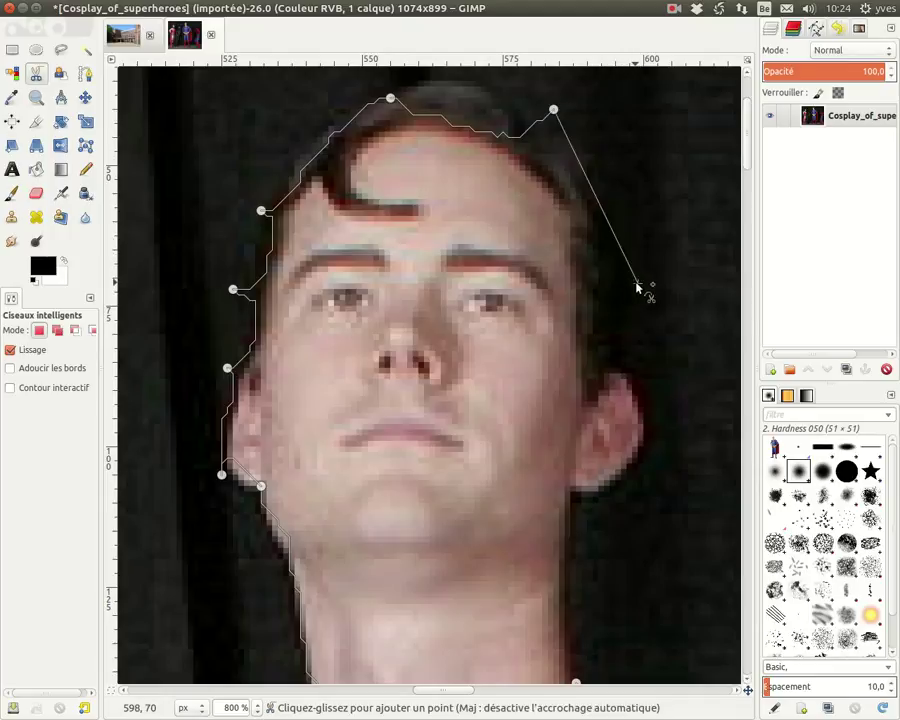
left_click(621, 368)
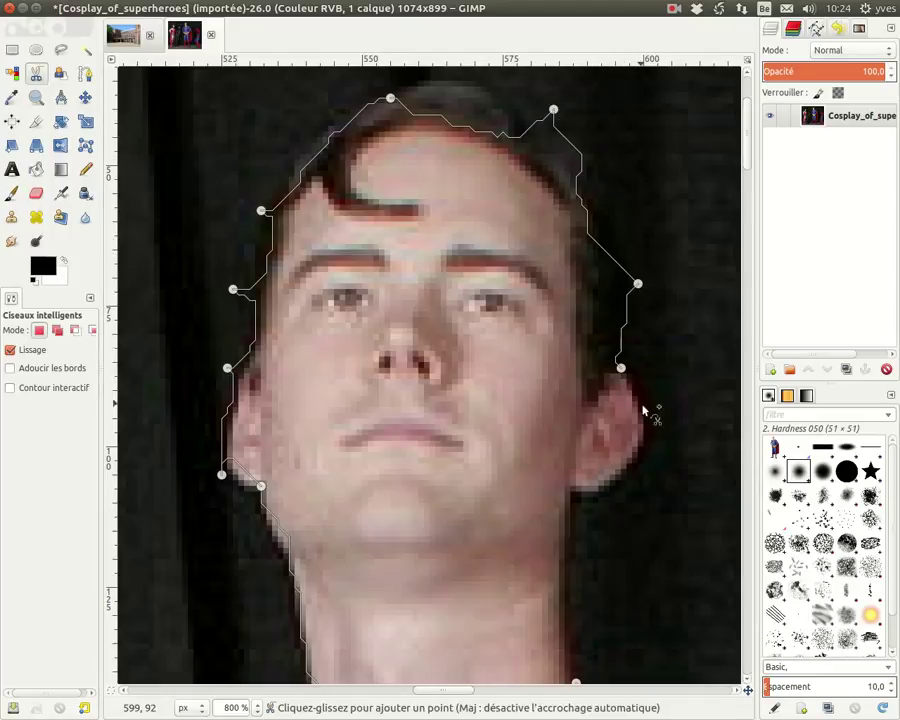
left_click(643, 447)
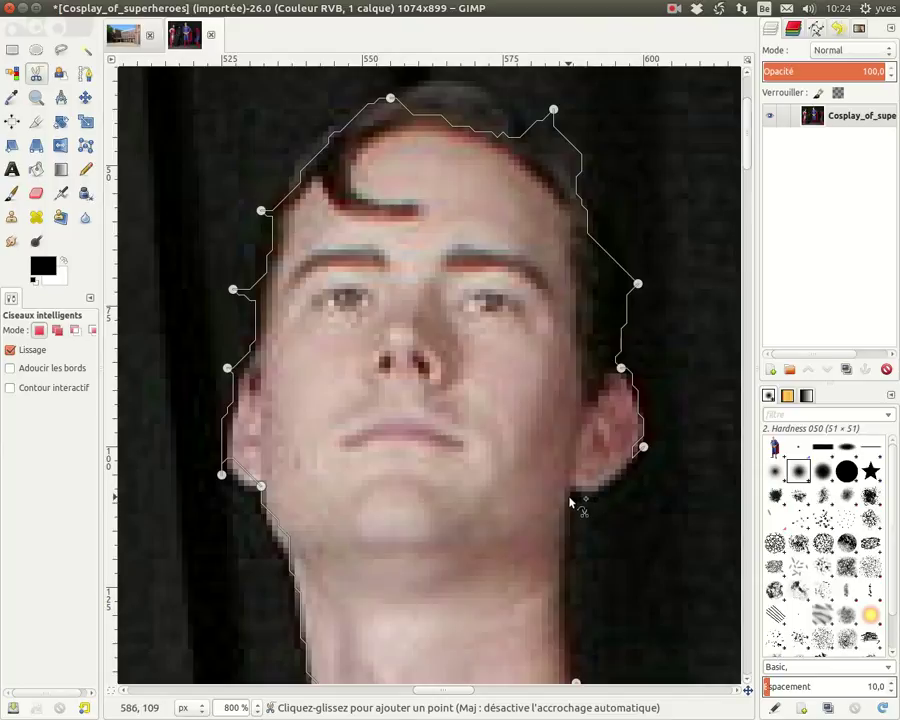
left_click(570, 498)
scroll(585, 518, "down", 3)
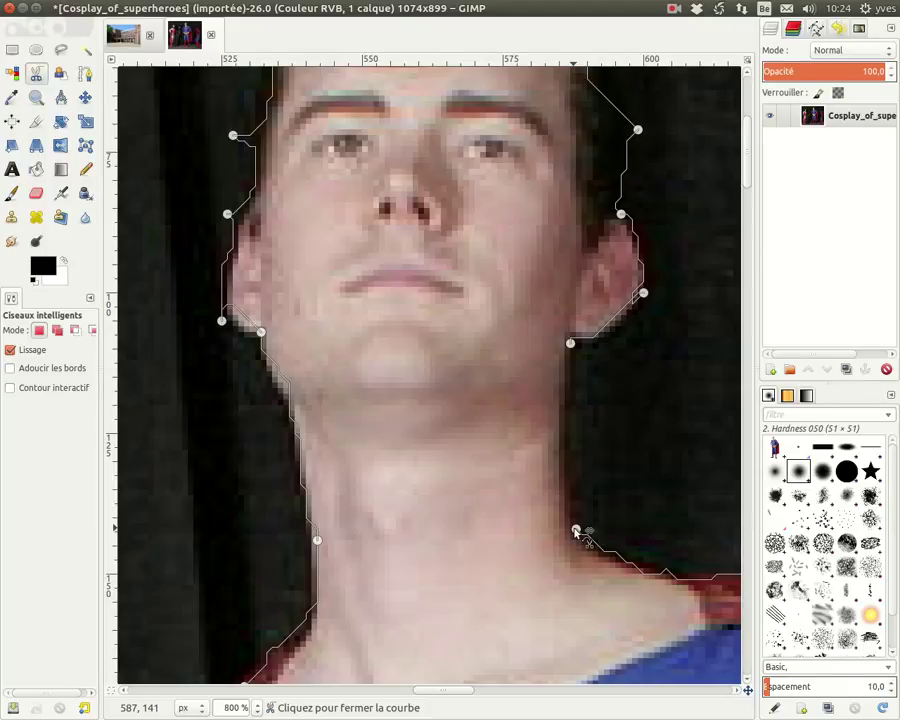
- Close the outline at the neck start point, add a neck point, and close it again
left_click(576, 530)
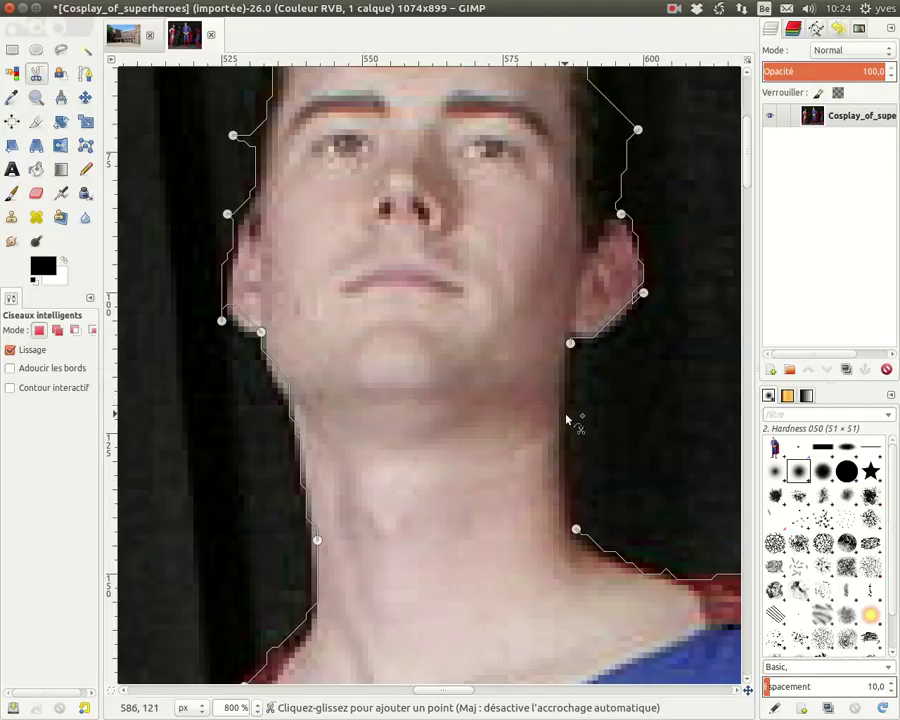
left_click(564, 416)
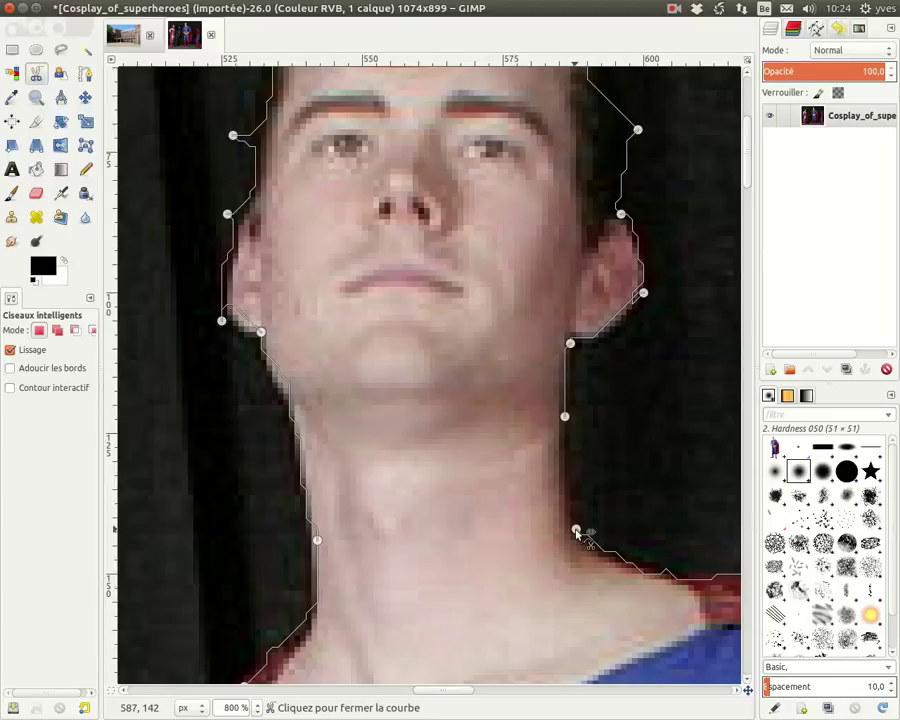
left_click(576, 530)
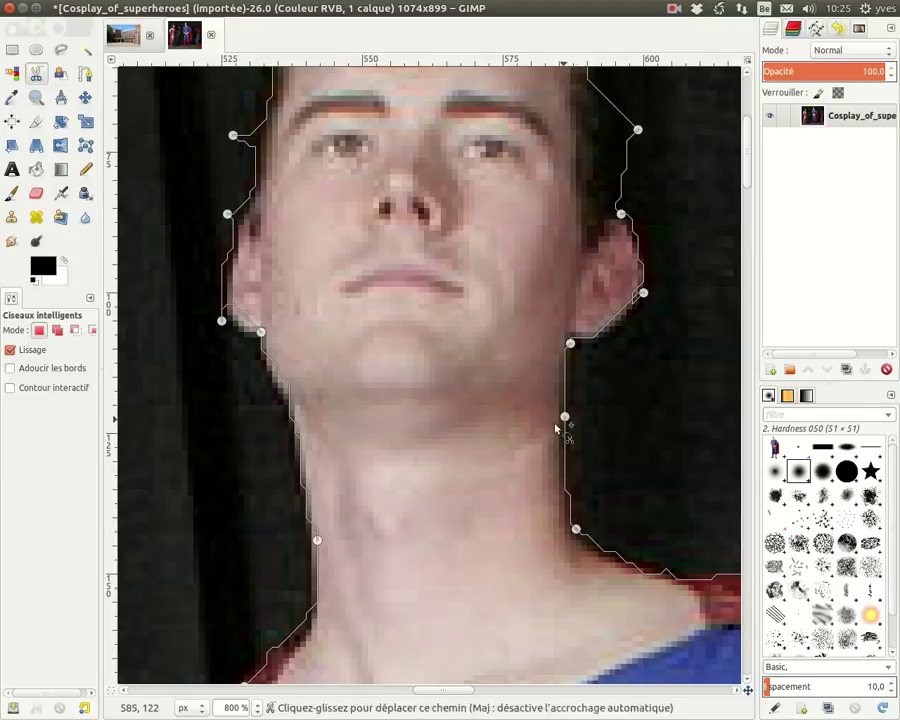
- Convert the closed scissors curve into a selection of Superman and turn on Quick Mask
left_click(425, 333)
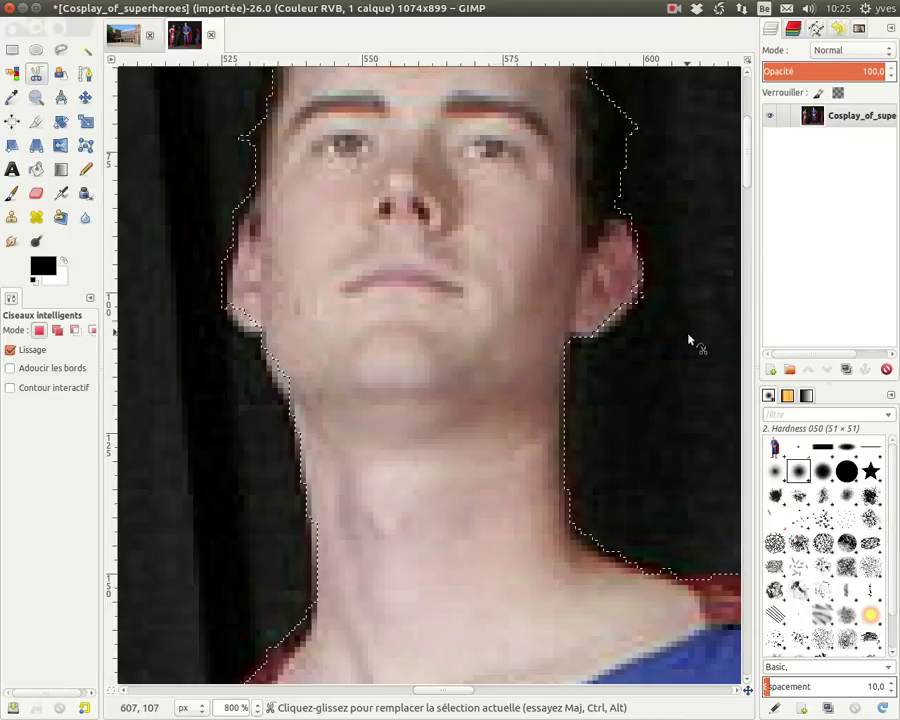
scroll(652, 412, "down", 5)
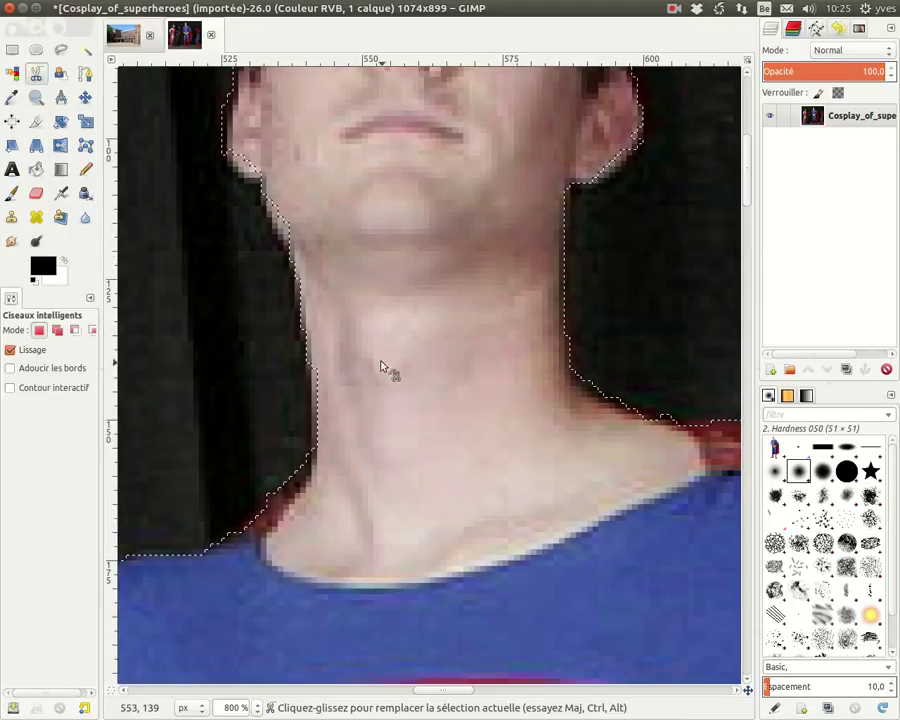
scroll(343, 348, "up", 5)
scroll(343, 348, "up", 5)
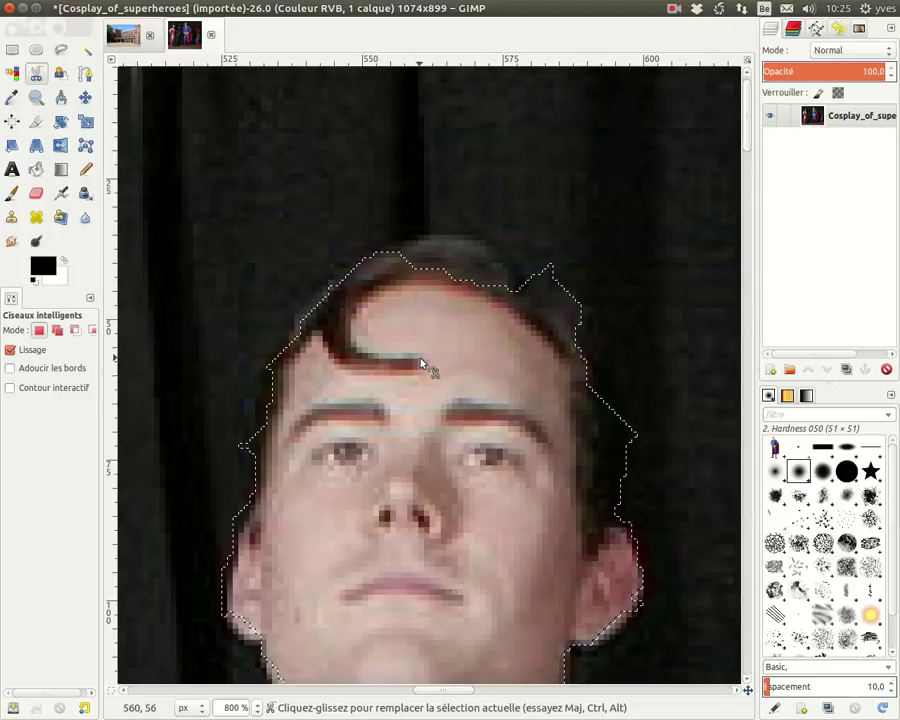
scroll(422, 365, "down", 3)
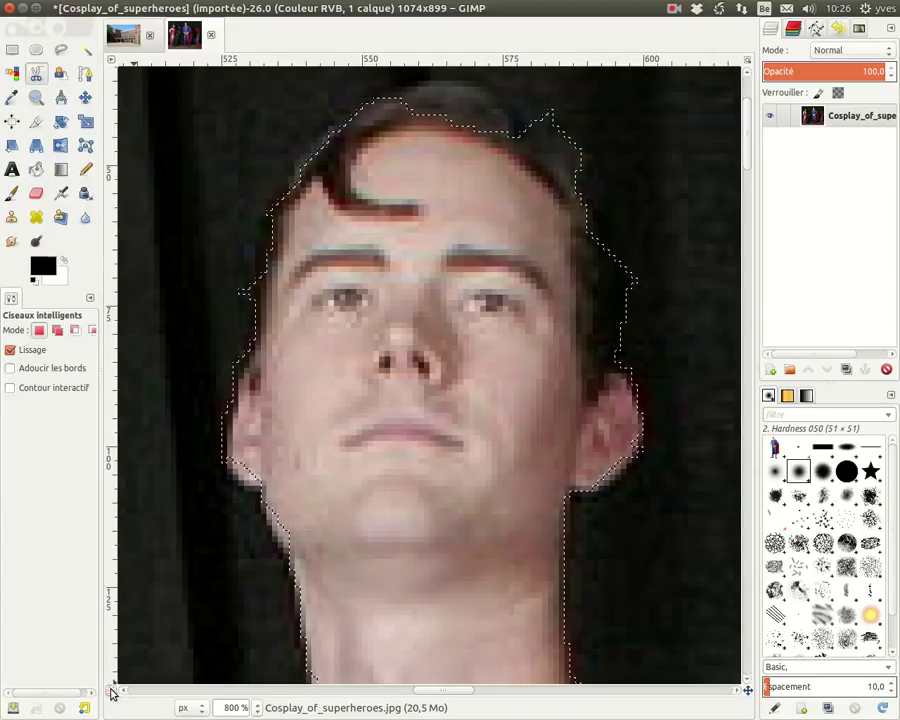
left_click(111, 691)
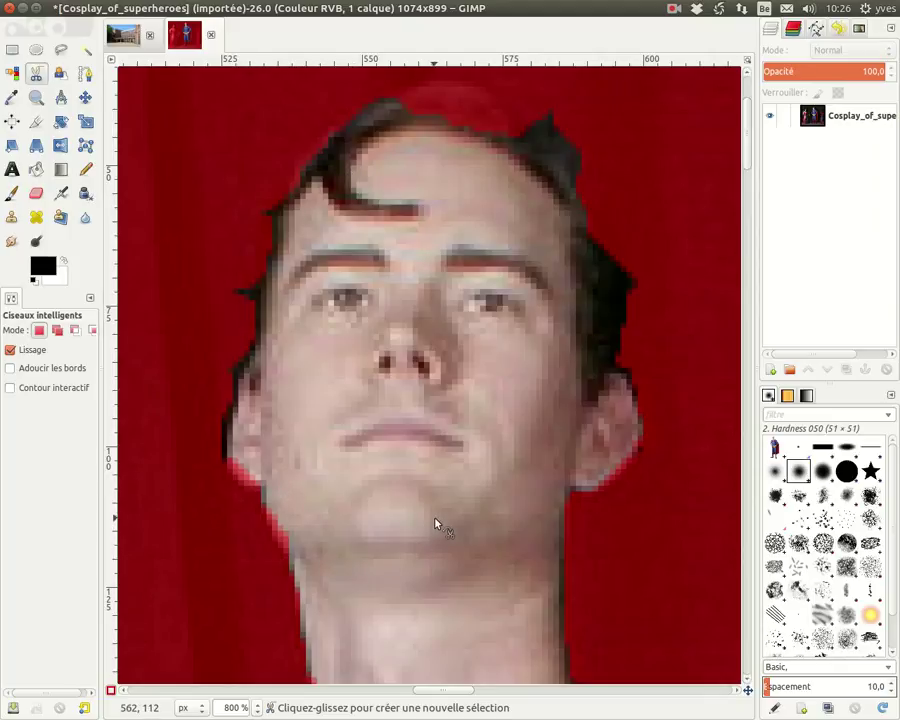
scroll(436, 522, "down", 3)
scroll(471, 384, "down", 1, "ctrl")
scroll(474, 376, "down", 1, "ctrl")
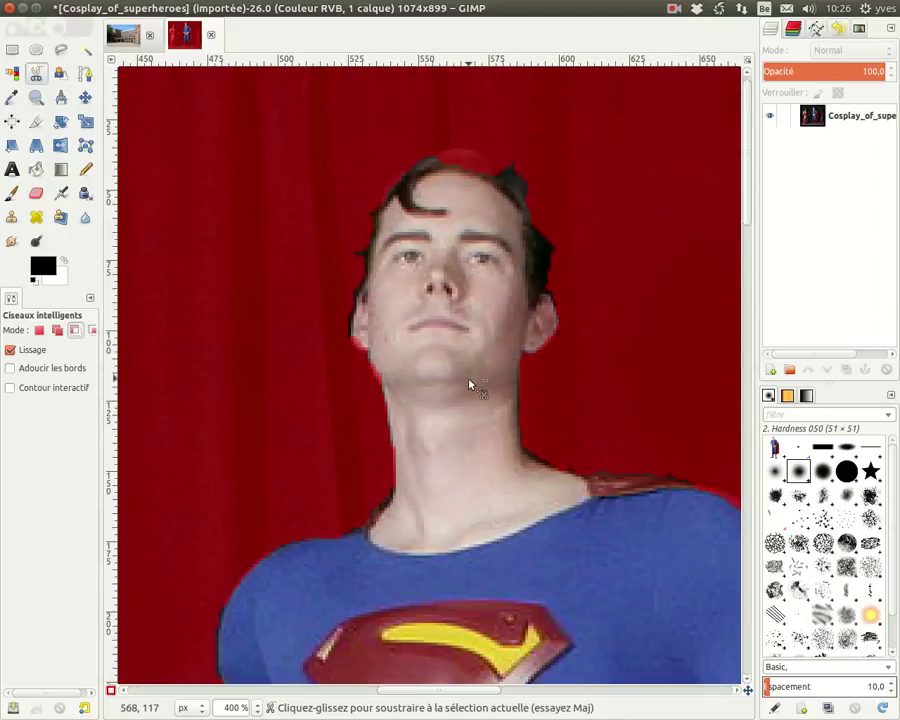
scroll(466, 386, "down", 1, "ctrl")
scroll(448, 424, "down", 1, "ctrl")
scroll(440, 442, "down", 1, "ctrl")
scroll(440, 444, "down", 1, "ctrl")
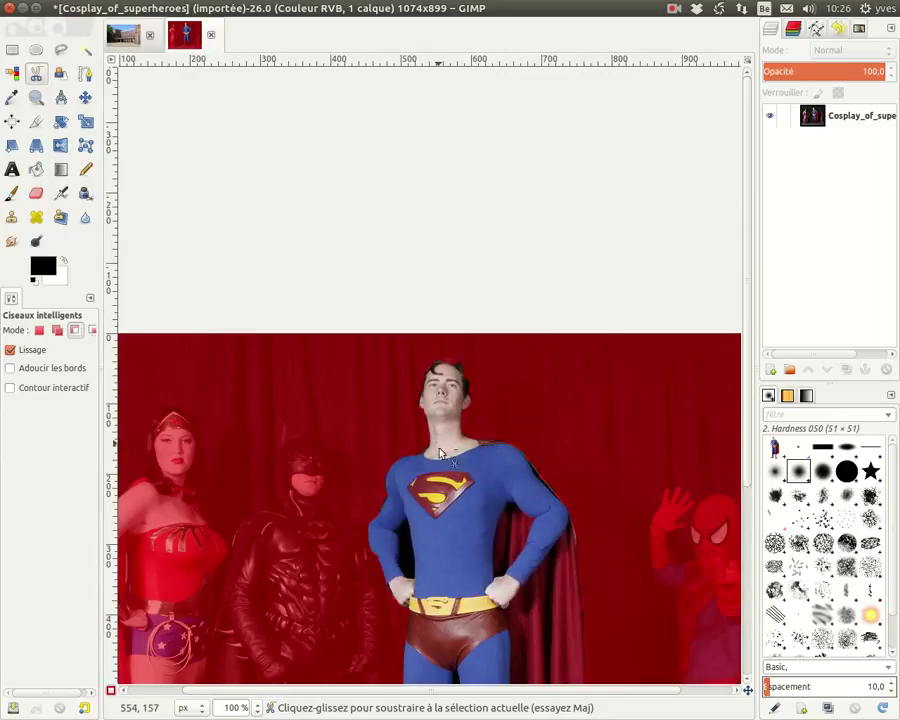
scroll(480, 540, "down", 5)
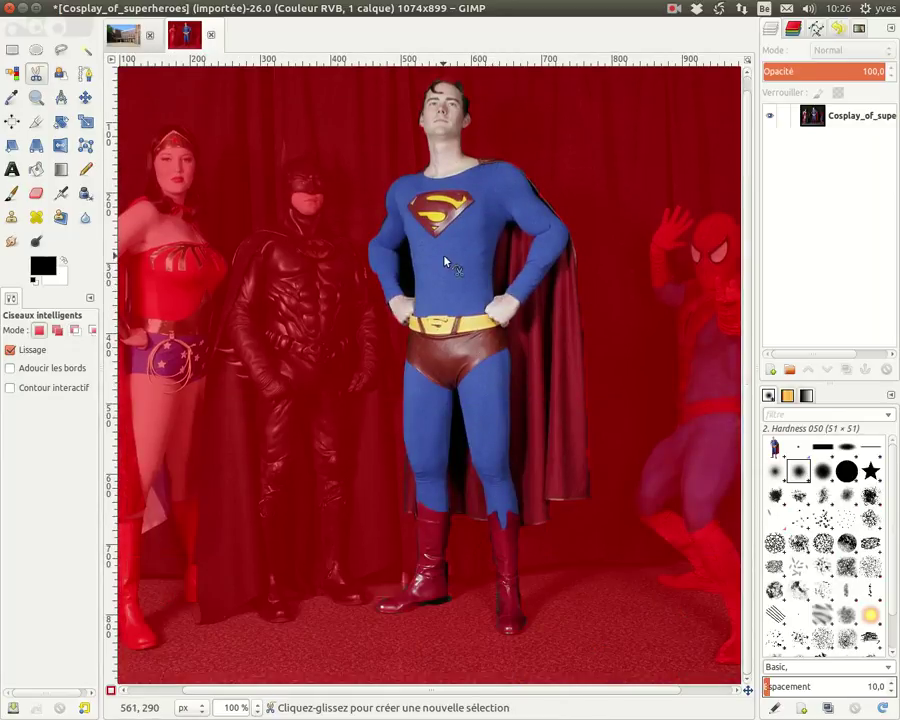
key("ctrl")
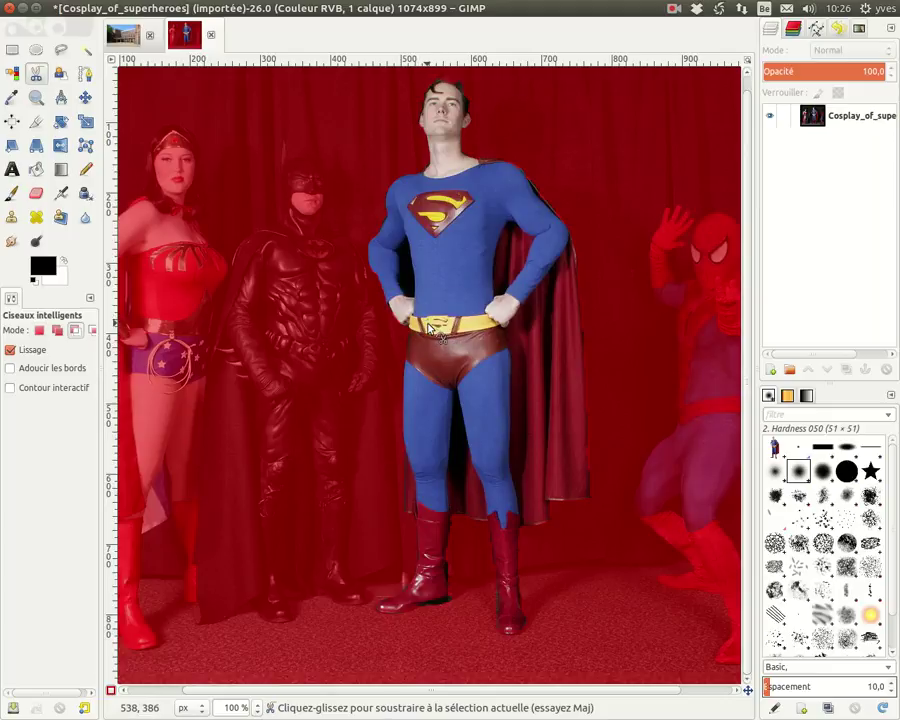
scroll(430, 328, "up", 2, "ctrl")
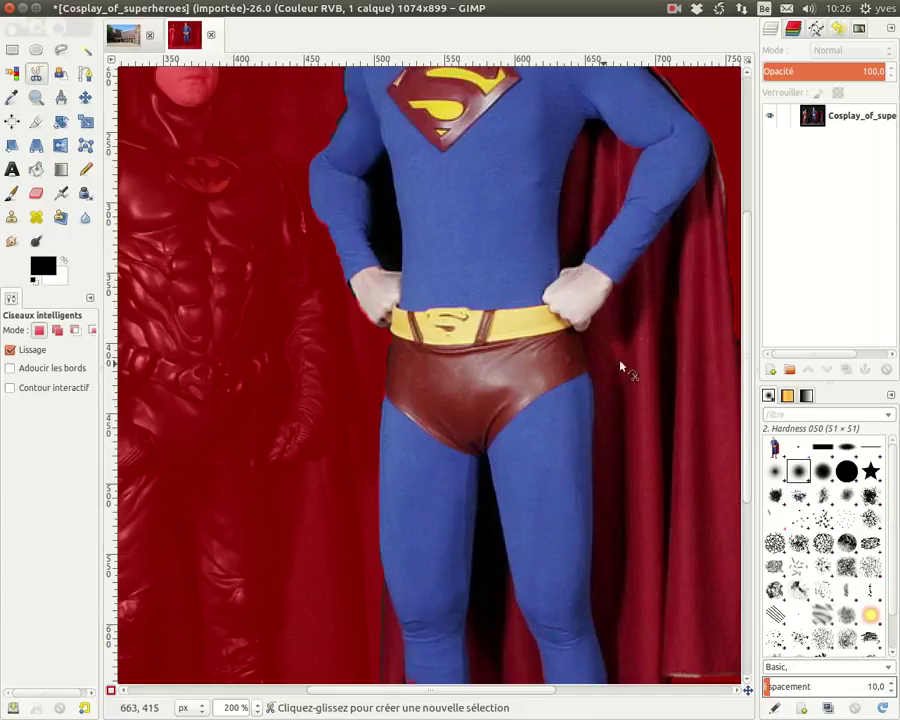
scroll(685, 290, "down", 3)
scroll(700, 285, "down", 1, "ctrl")
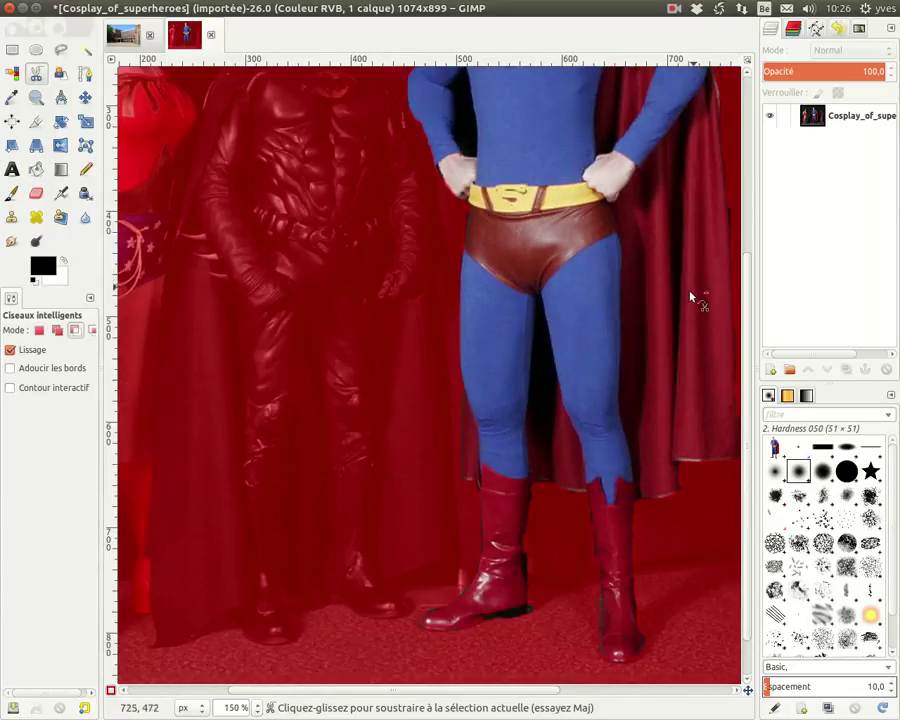
scroll(690, 300, "down", 2, "ctrl")
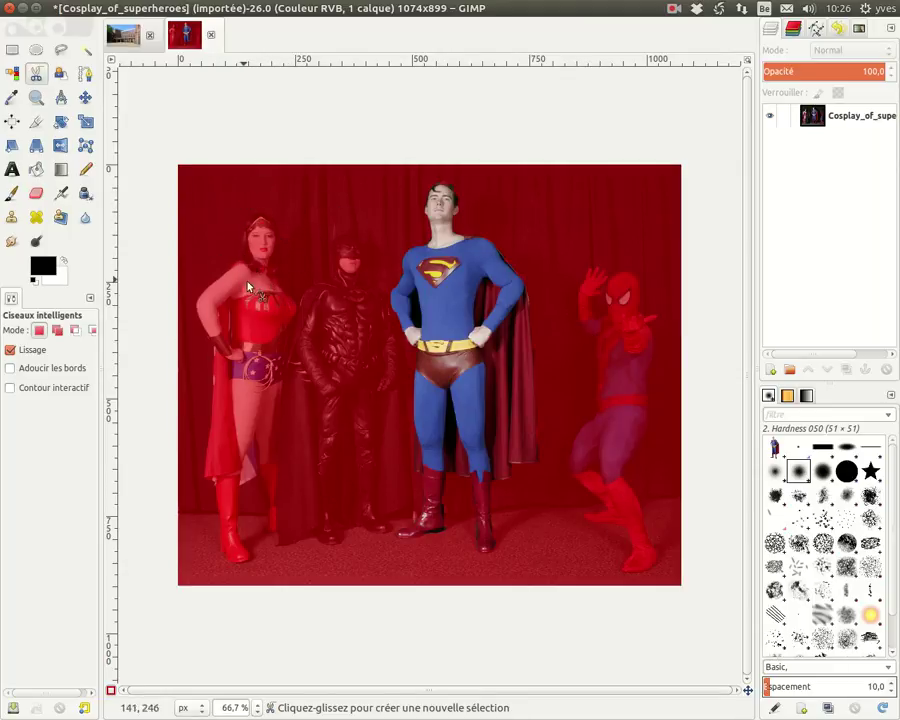
scroll(287, 300, "up", 2, "ctrl")
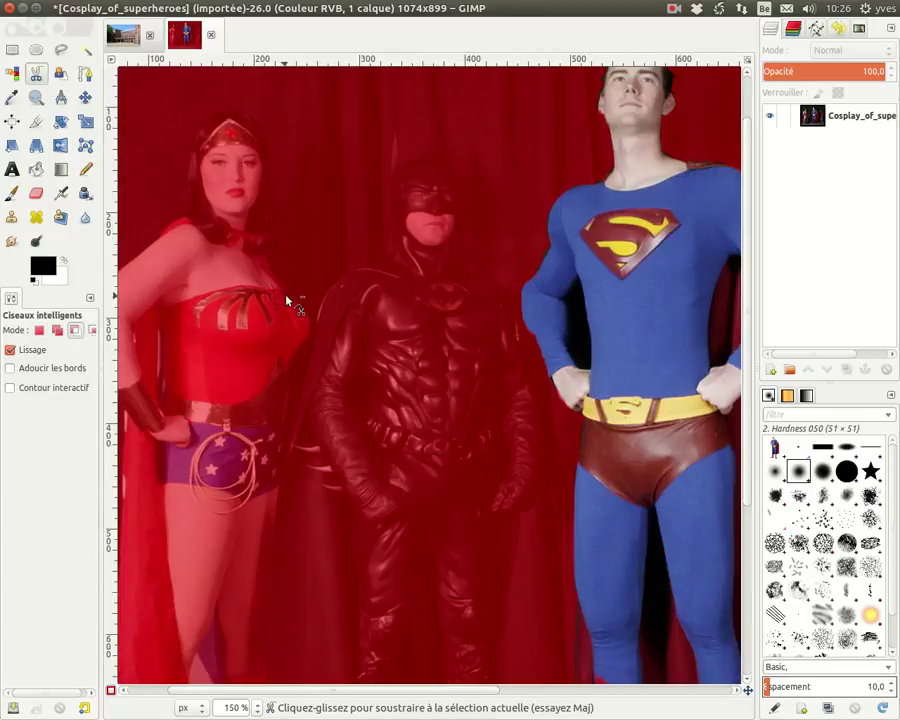
scroll(287, 300, "up", 1, "ctrl")
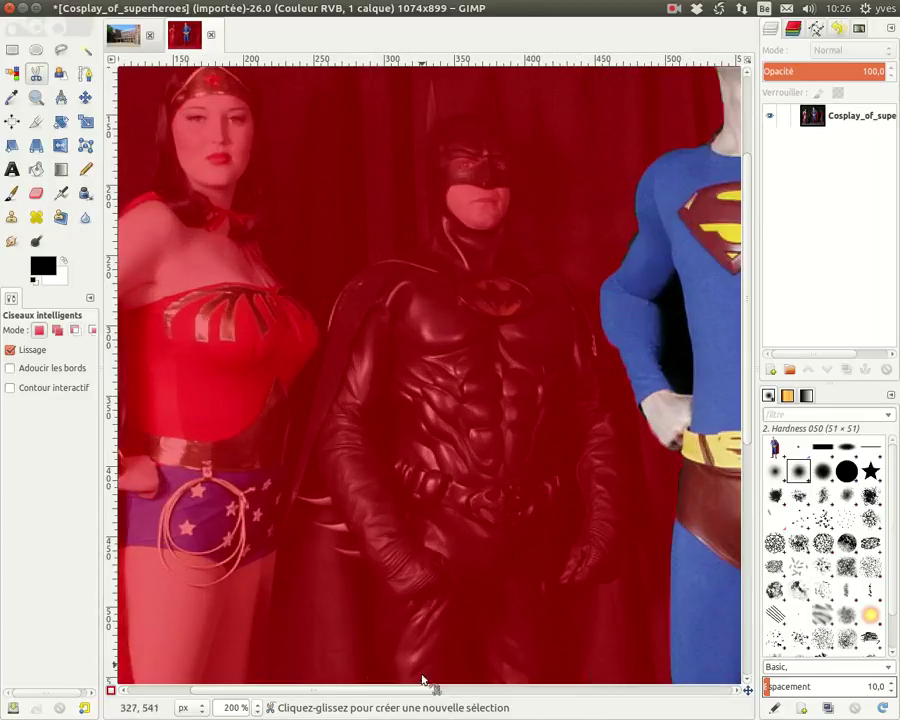
mouse_move(422, 689)
left_mouse_down()
mouse_move(528, 690)
mouse_move(568, 706)
left_mouse_up()
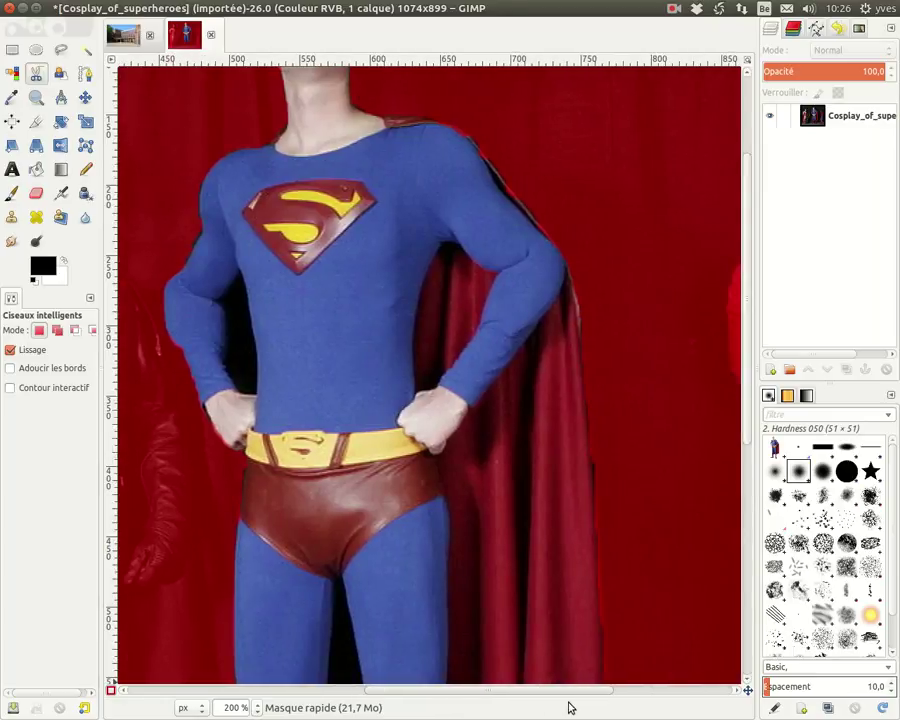
scroll(376, 370, "up", 3)
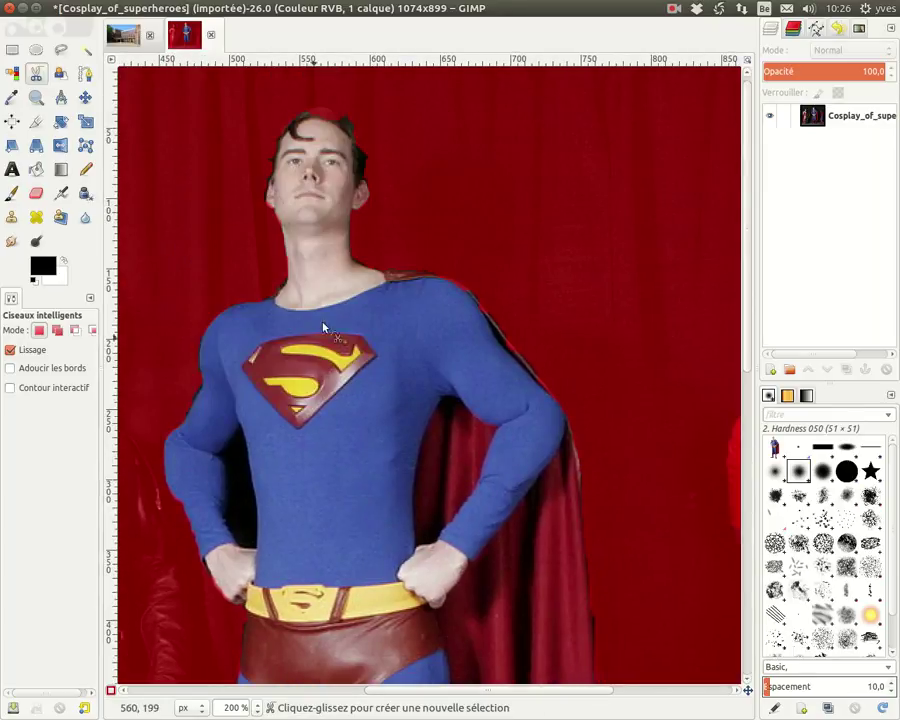
scroll(315, 335, "up", 1)
key("ctrl")
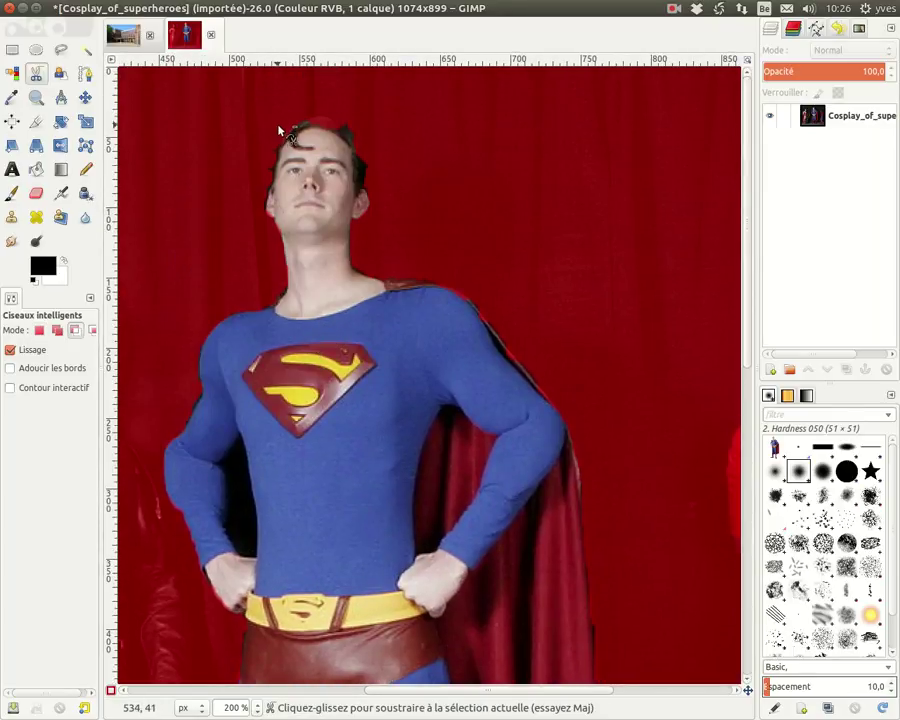
scroll(280, 130, "up", 2)
scroll(332, 156, "up", 1)
scroll(332, 156, "up", 1)
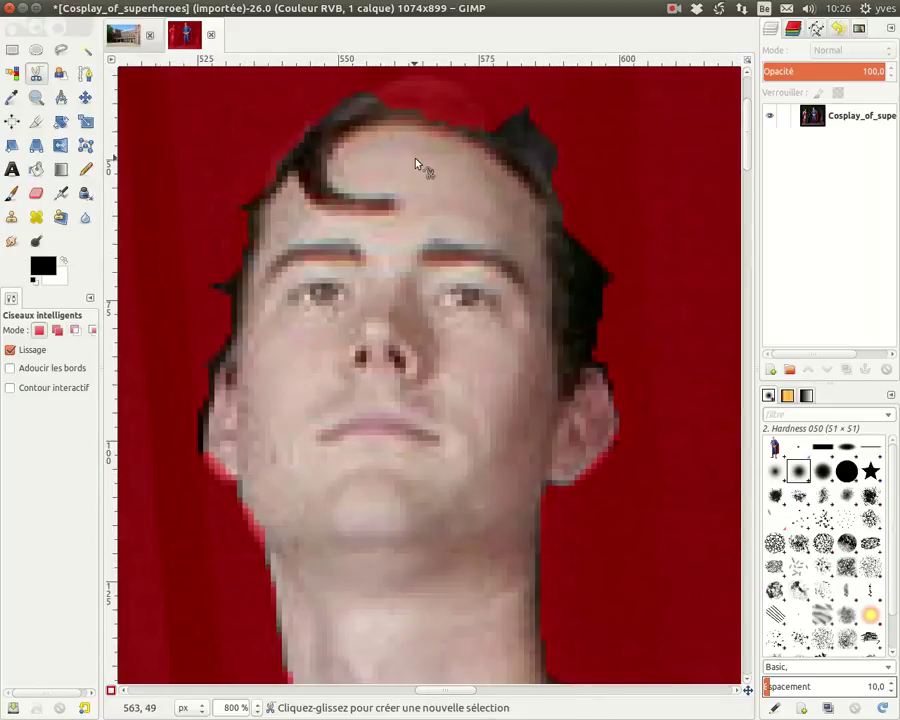
scroll(416, 163, "up", 3)
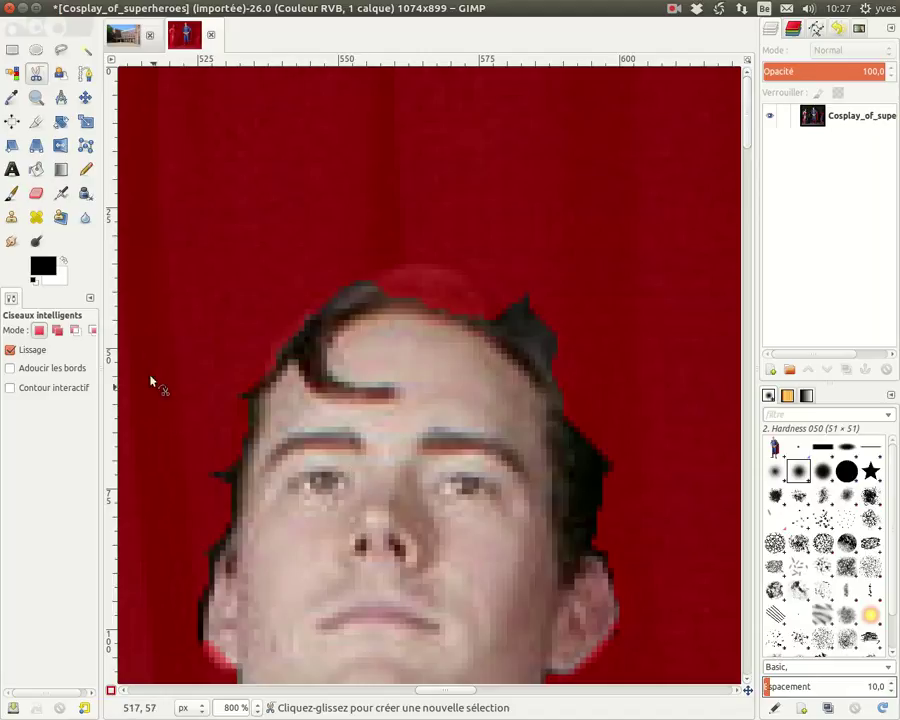
- Erase the stray quick-mask patch above Superman's hairline, then make white the foreground colour
left_click(37, 199)
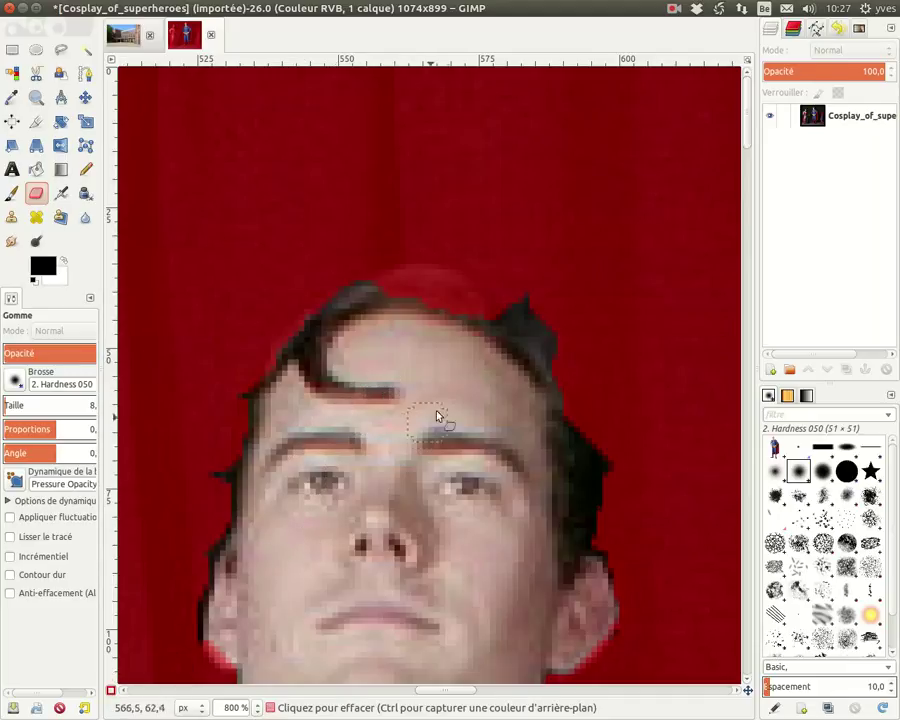
mouse_move(461, 333)
left_mouse_down()
mouse_move(368, 305)
mouse_move(424, 286)
left_mouse_up()
left_click(390, 290)
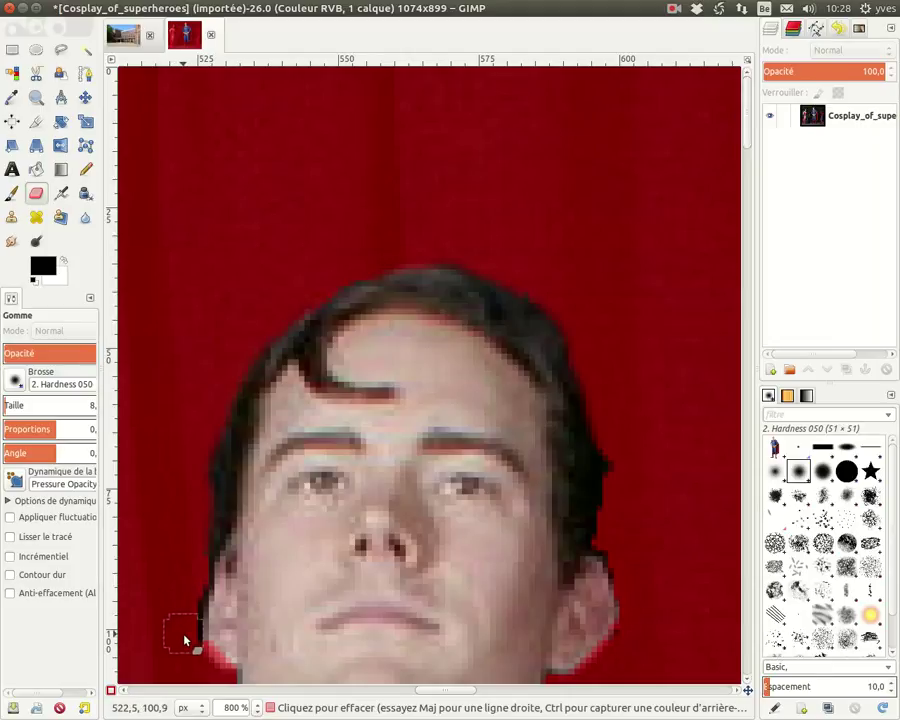
left_click(63, 261)
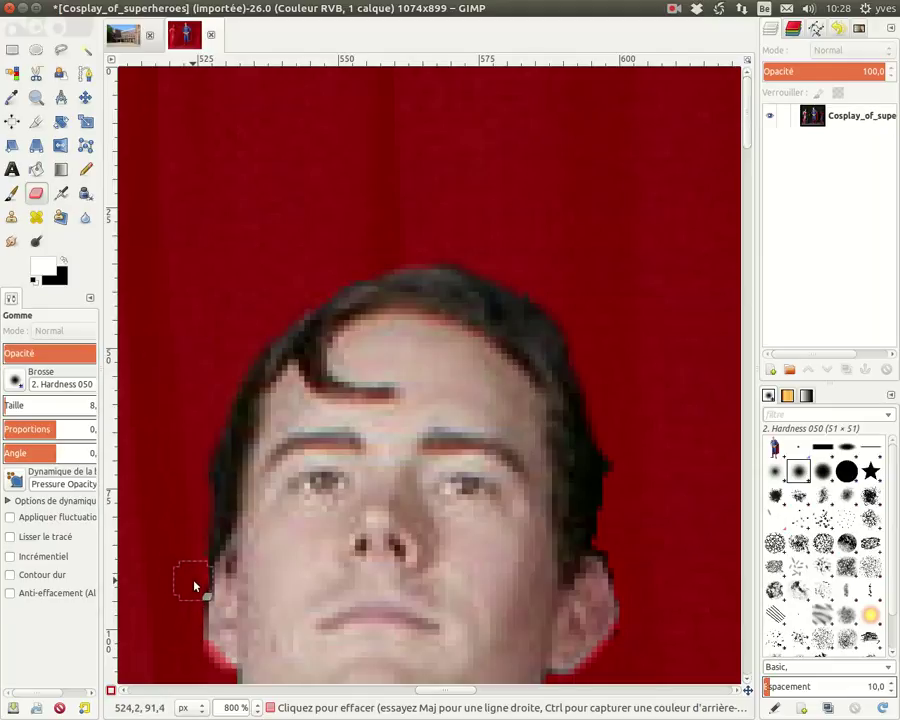
- With black as foreground, erase the red mask fringe along Superman's left jaw and neck
scroll(195, 585, "down", 3)
scroll(200, 578, "down", 3)
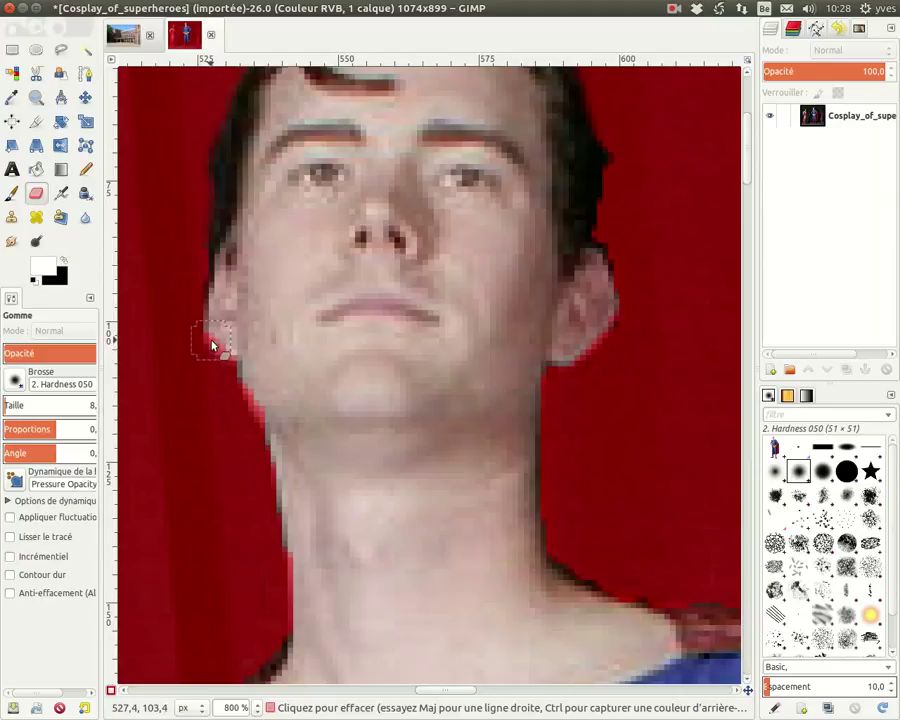
left_click(62, 261)
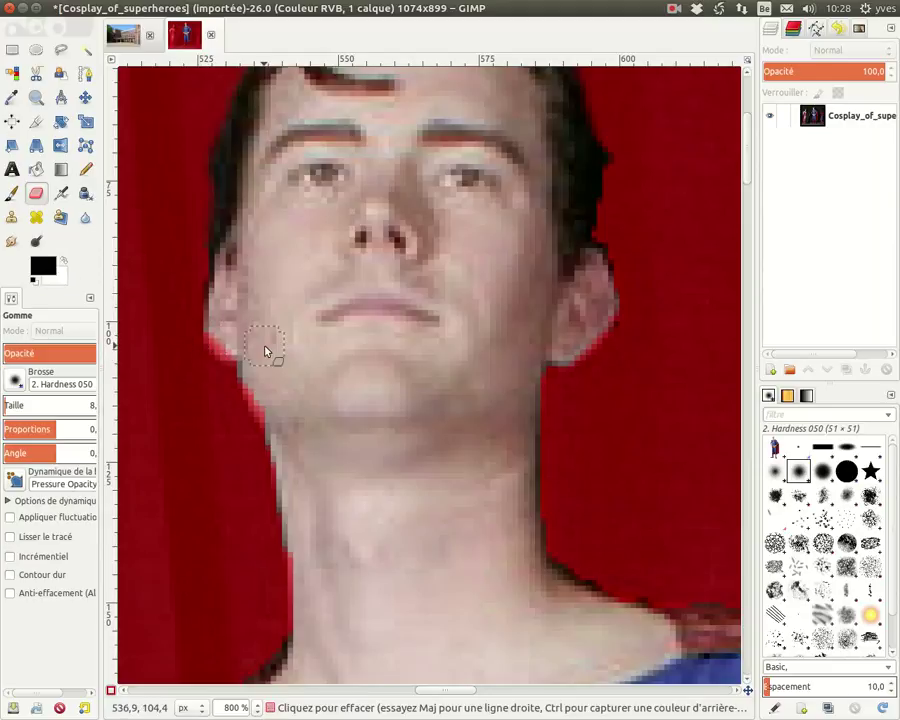
left_click_drag(221, 343, 235, 346)
left_click_drag(267, 404, 304, 493)
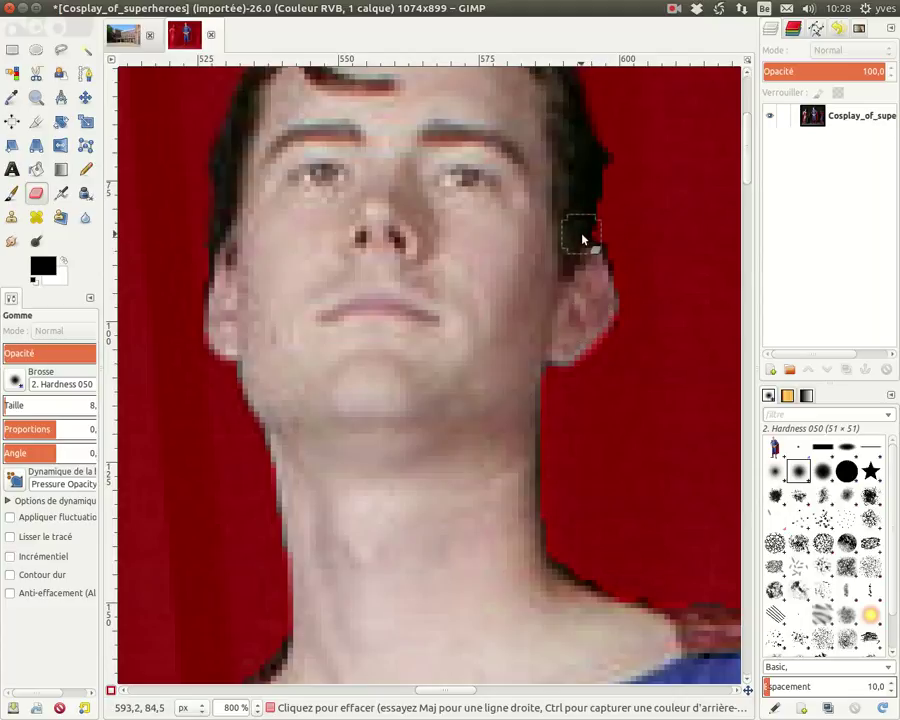
scroll(585, 234, "up", 3)
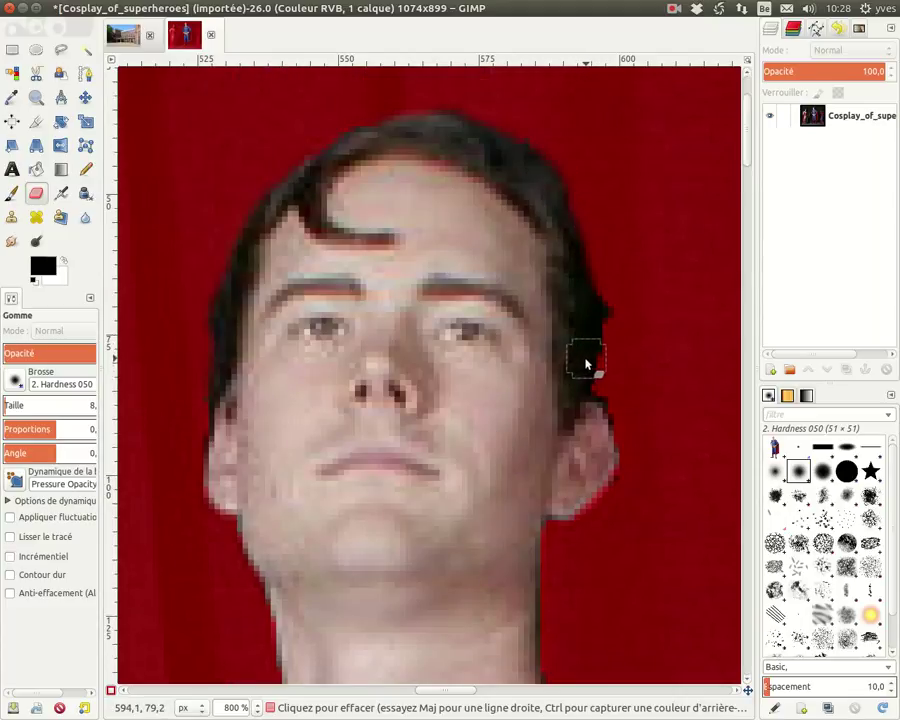
scroll(360, 404, "down", 6)
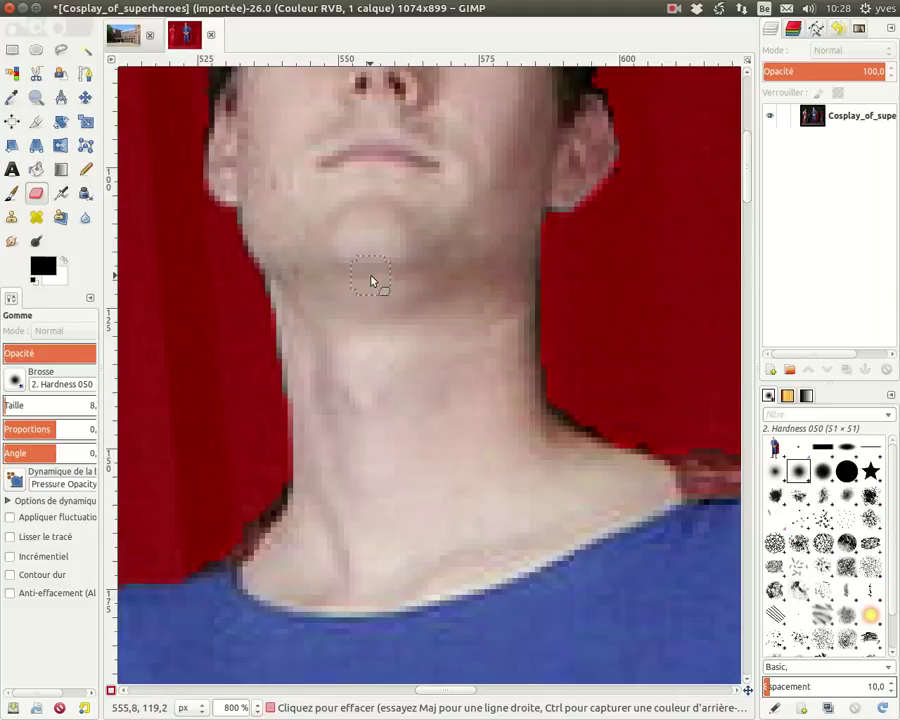
scroll(378, 279, "up", 6)
scroll(408, 330, "down", 1)
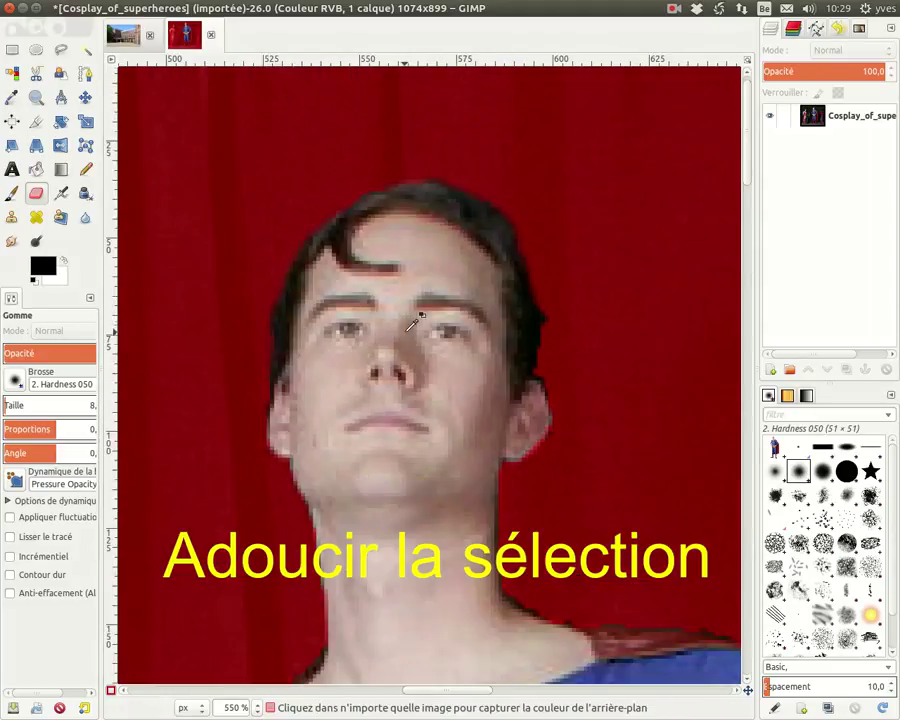
scroll(411, 324, "down", 2)
scroll(411, 324, "down", 1)
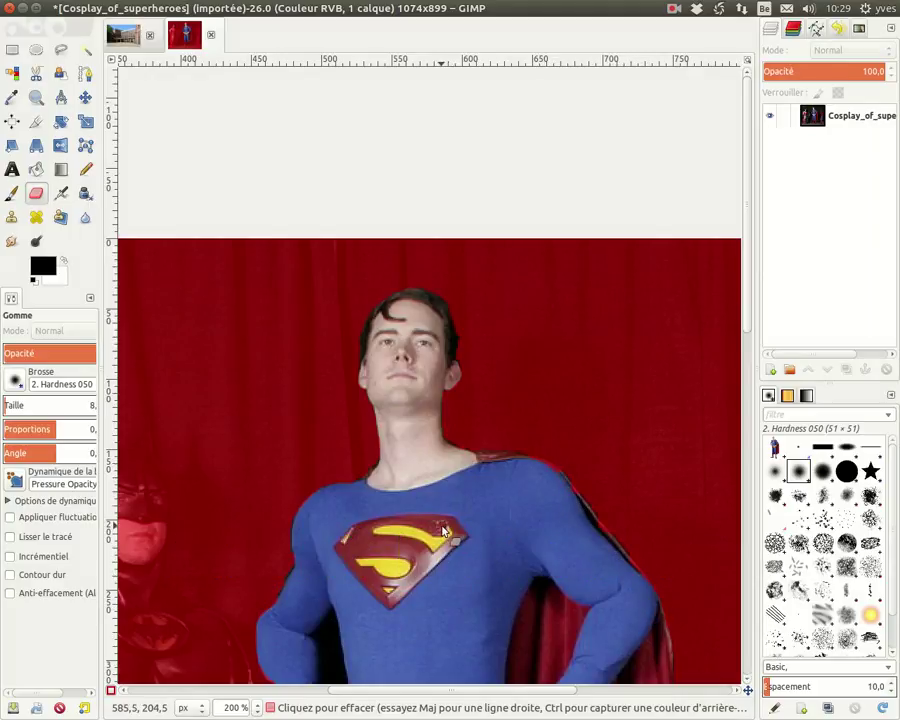
scroll(437, 533, "down", 1, "ctrl")
scroll(425, 540, "down", 5)
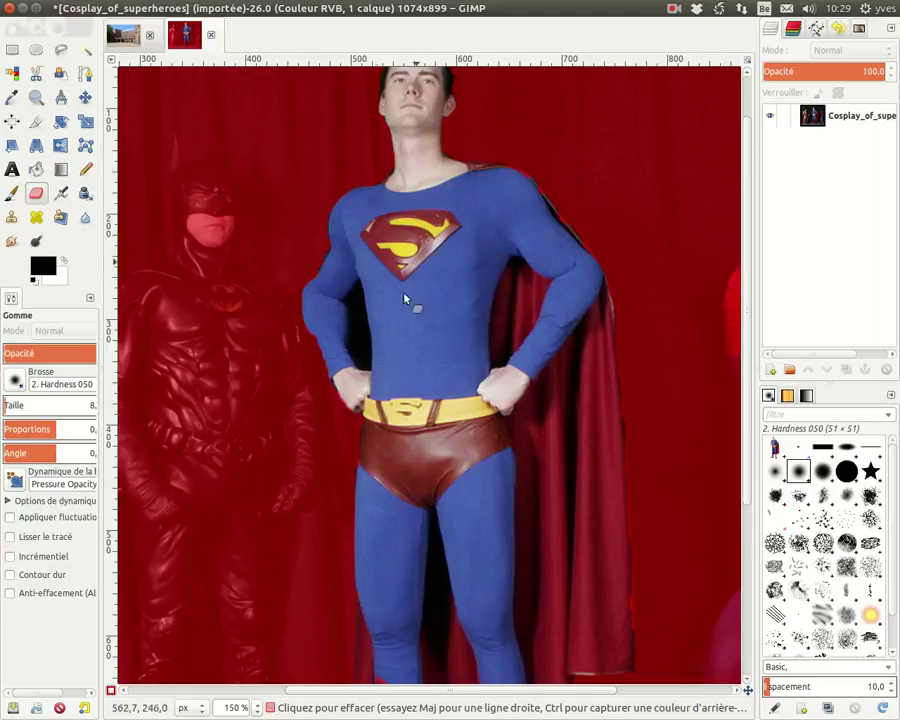
- Exit Quick Mask and feather Superman's selection by 5 px with Sélection > Adoucir
left_click(110, 690)
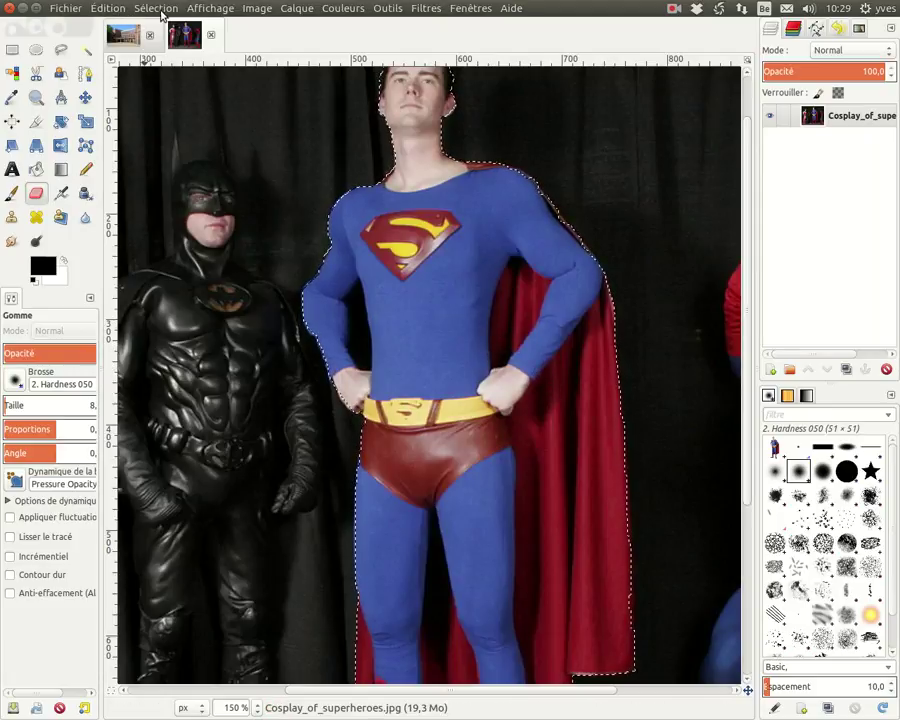
left_click(156, 8)
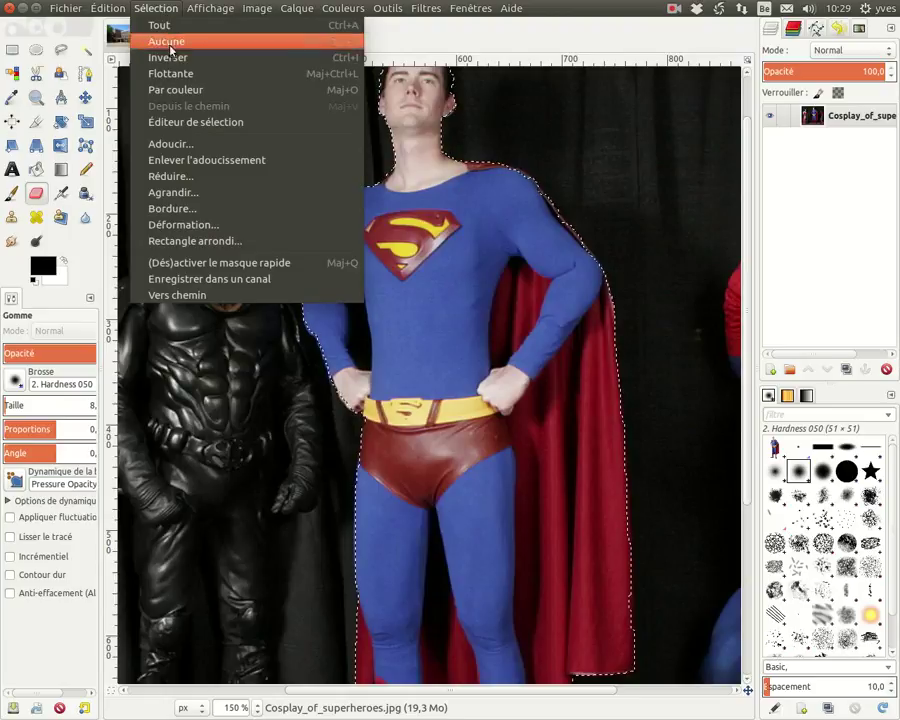
left_click(181, 144)
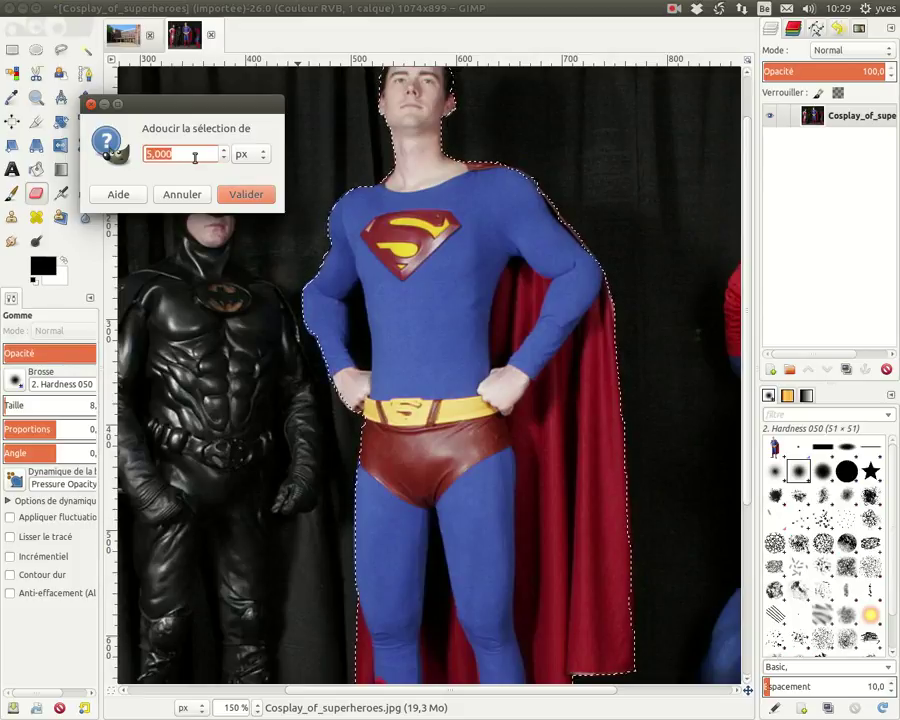
left_click(181, 153)
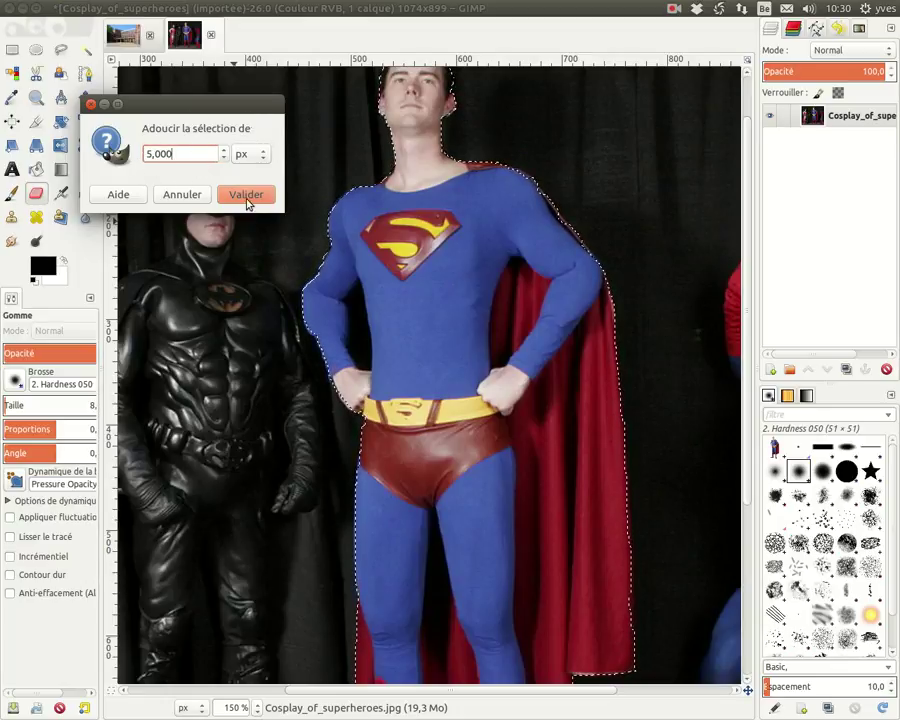
left_click(249, 196)
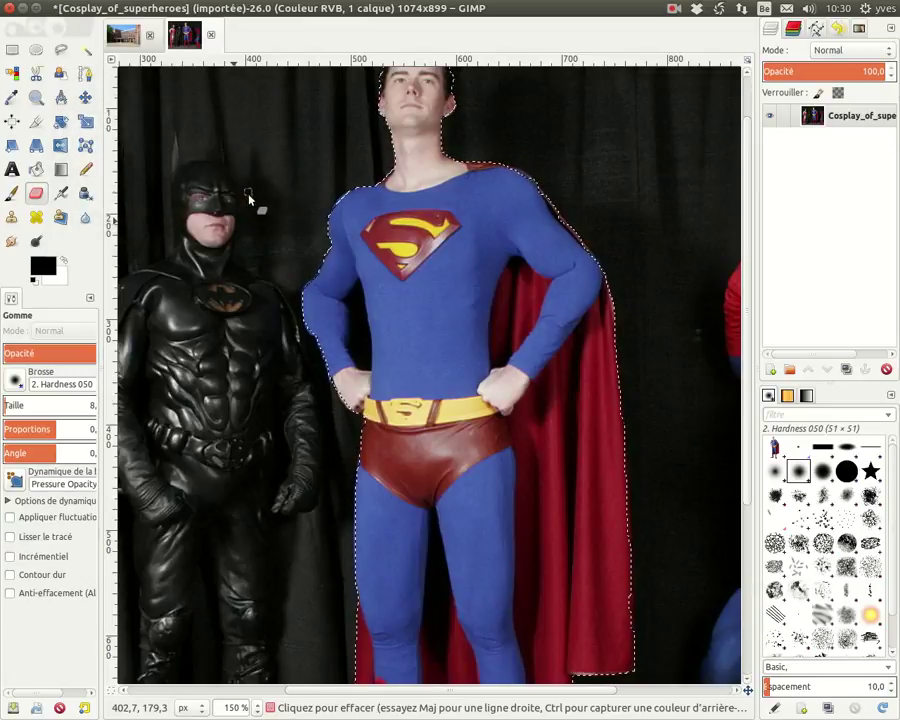
- Turn Quick Mask back on and zoom around to inspect the feathered selection's edges
scroll(348, 248, "up", 1)
scroll(352, 236, "up", 2)
scroll(350, 235, "up", 2)
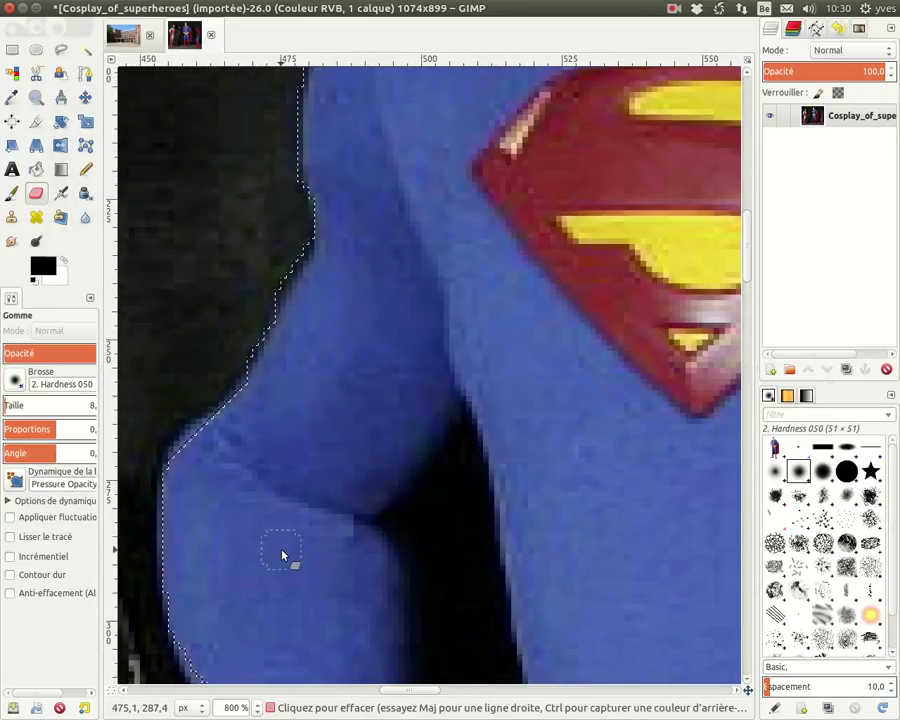
left_click(112, 692)
left_click(112, 692)
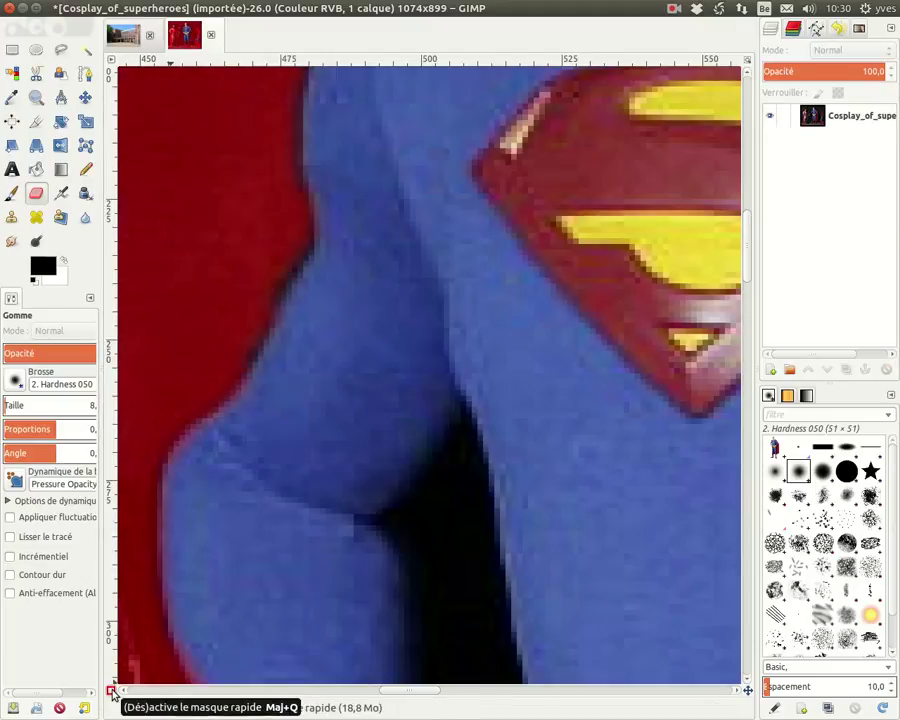
scroll(378, 268, "up", 3)
scroll(378, 268, "up", 3)
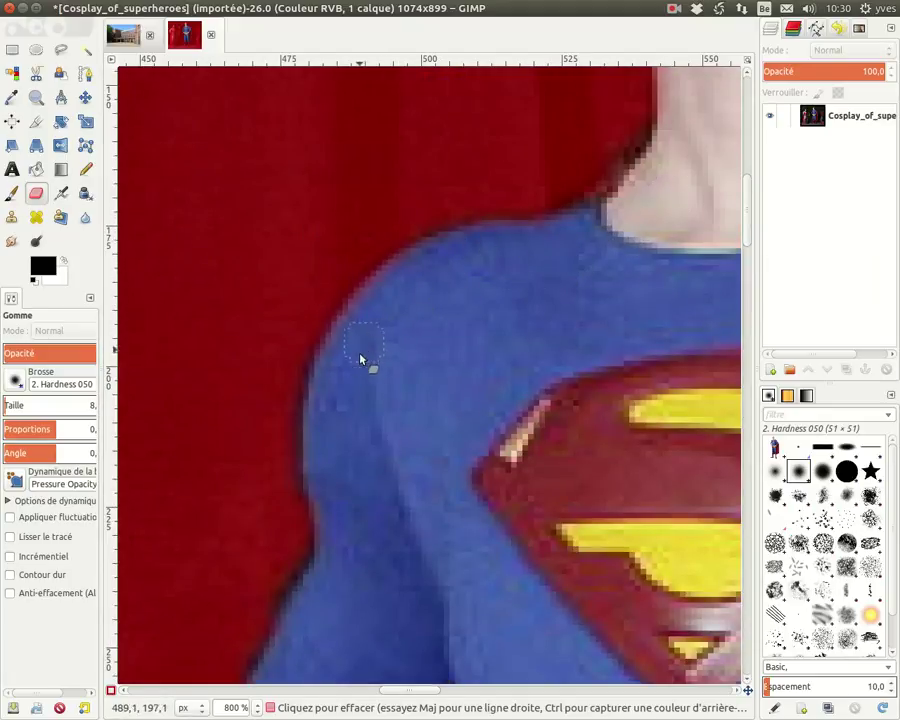
scroll(470, 418, "down", 5)
scroll(560, 390, "down", 5)
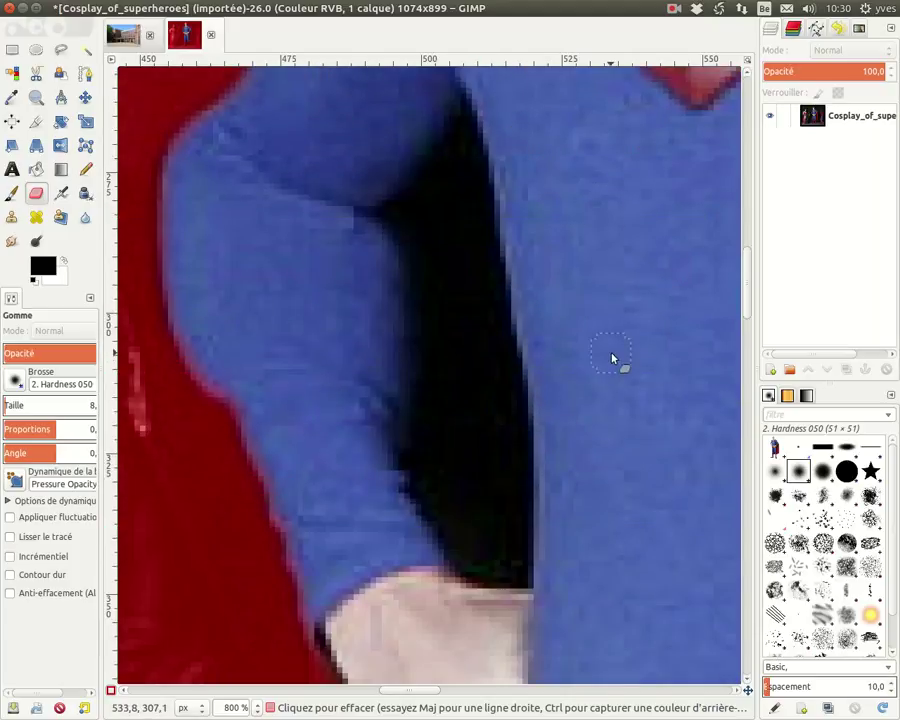
scroll(660, 328, "down", 5)
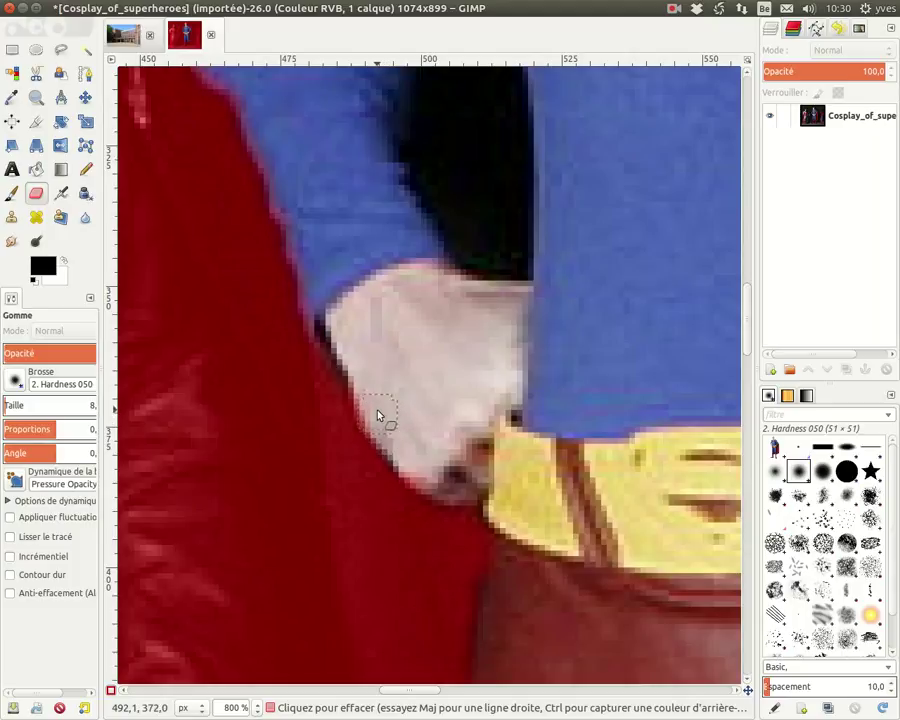
scroll(520, 390, "down", 2)
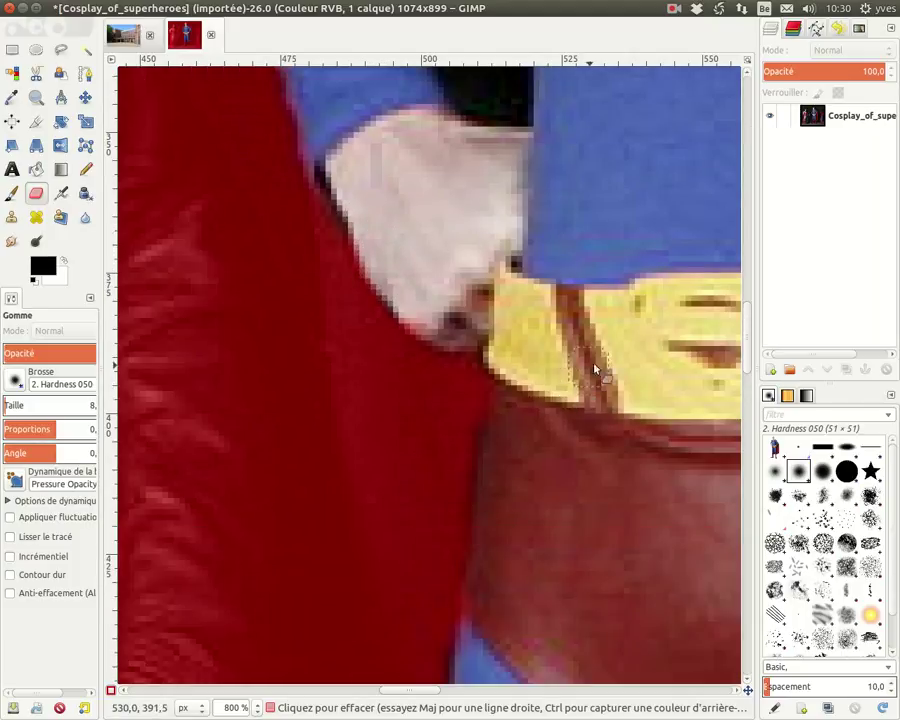
scroll(640, 385, "down", 6)
scroll(680, 400, "down", 2)
scroll(686, 404, "down", 2)
scroll(686, 404, "up", 4)
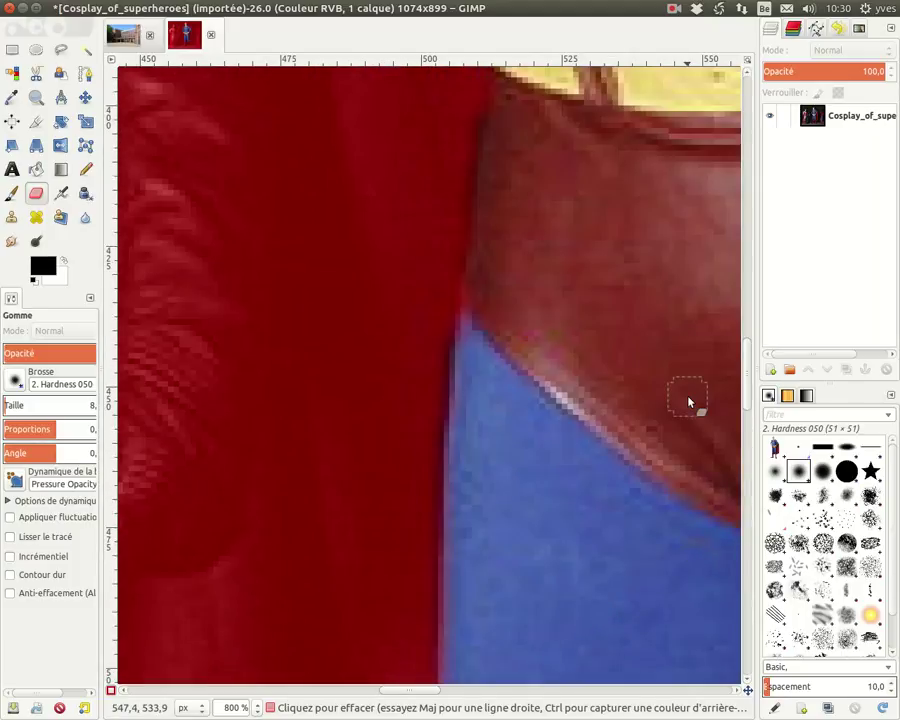
scroll(688, 402, "up", 4)
scroll(688, 402, "up", 3)
scroll(689, 406, "down", 1, "ctrl")
scroll(699, 374, "down", 2, "ctrl")
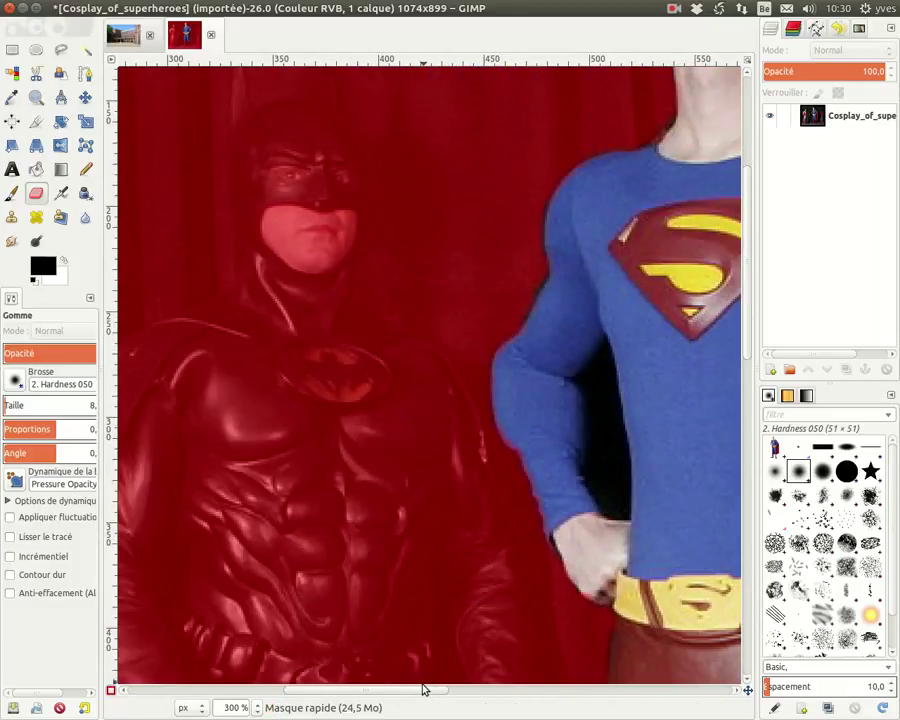
- Touch up the quick mask along Superman's shoulder edge with the eraser
left_click_drag(421, 692, 498, 694)
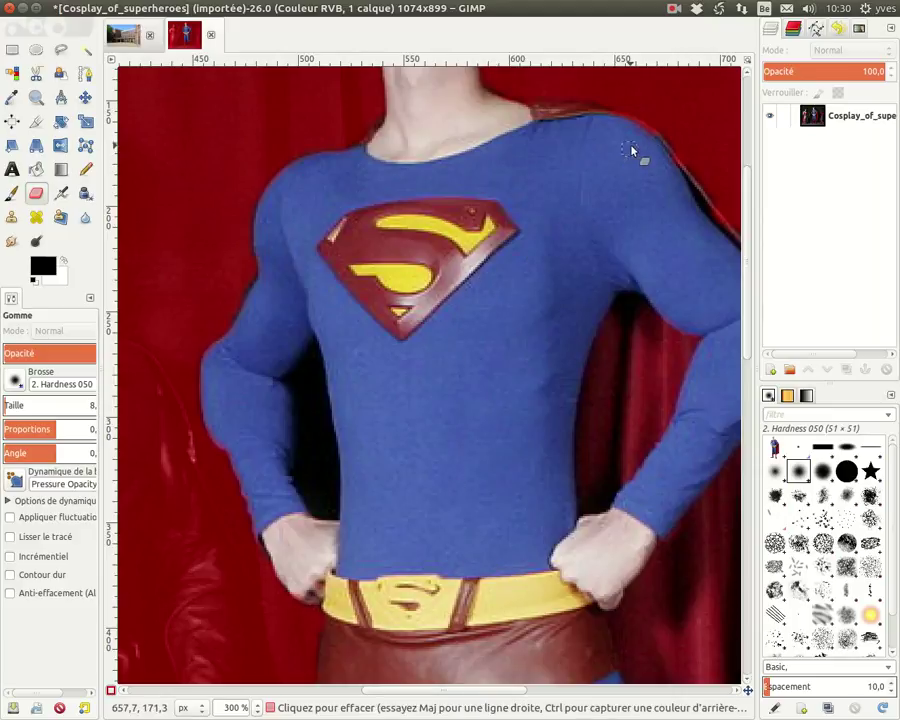
scroll(640, 150, "up", 1, "ctrl")
scroll(647, 125, "up", 2, "ctrl")
scroll(625, 155, "up", 2)
scroll(550, 310, "up", 4)
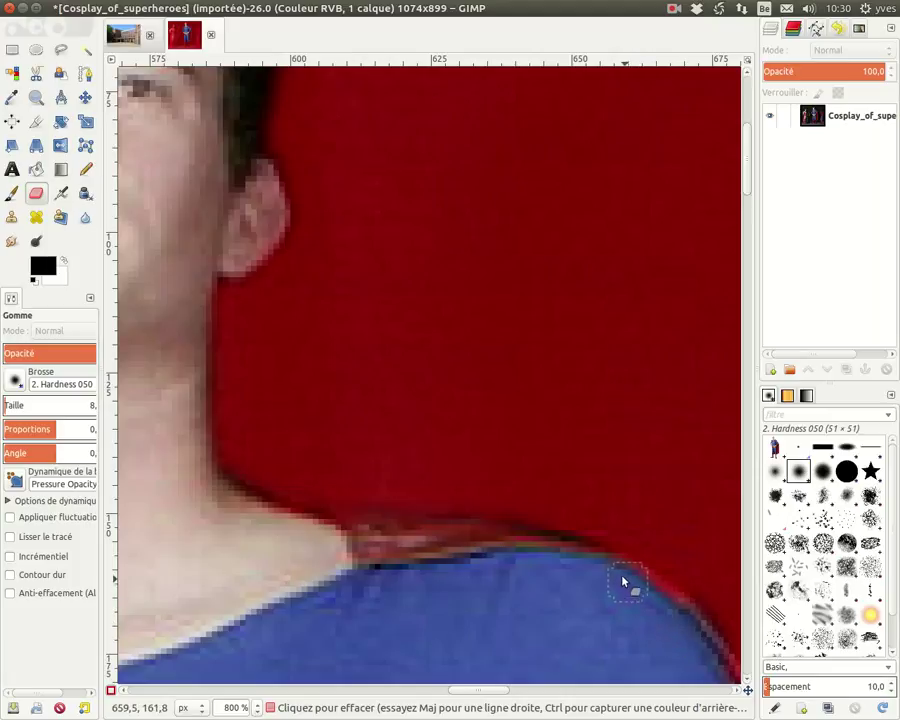
left_click(664, 545)
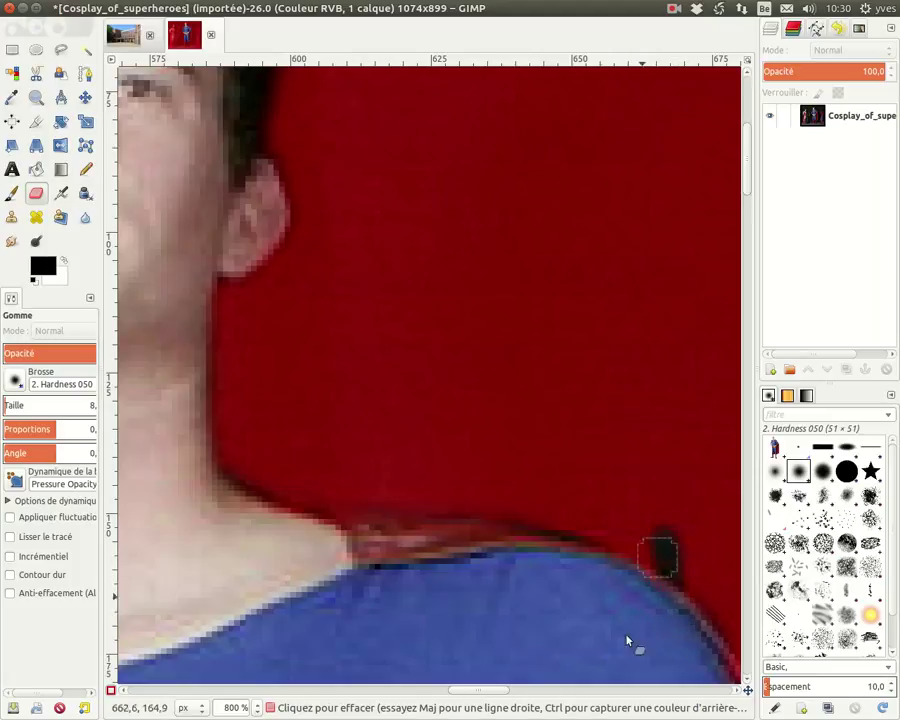
- Swap the colours so white is foreground over a black background
left_click(65, 264)
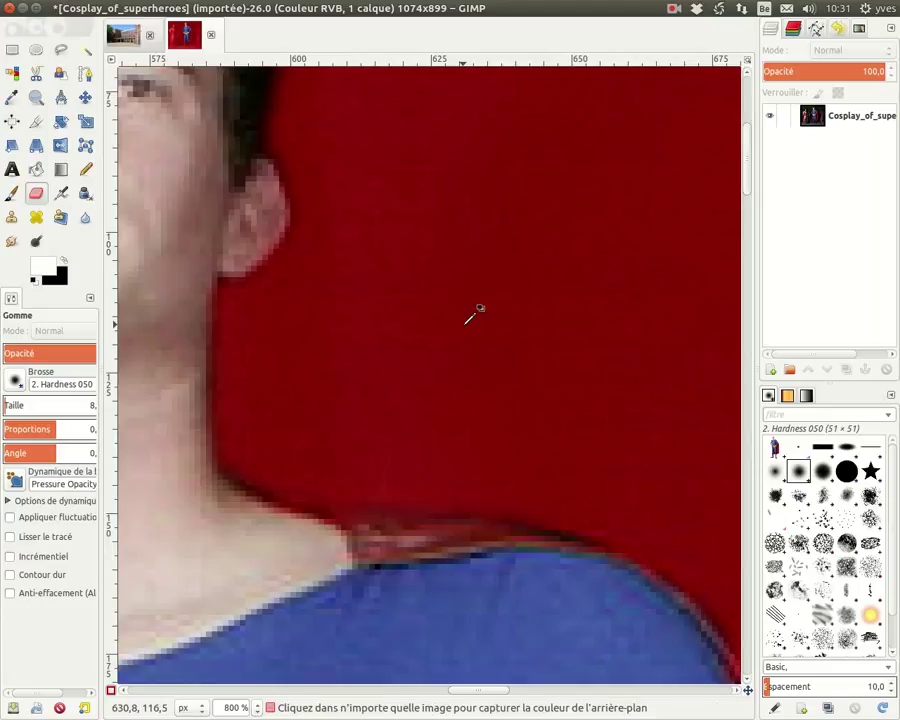
scroll(466, 322, "down", 2, "ctrl")
scroll(459, 327, "down", 1, "ctrl")
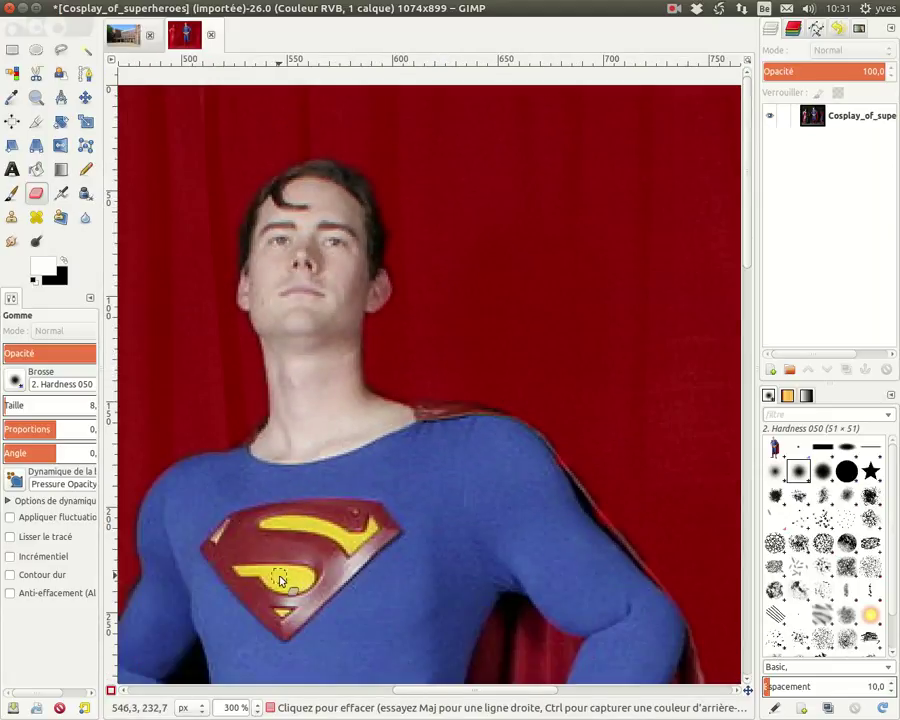
scroll(279, 566, "down", 3)
scroll(279, 566, "down", 5)
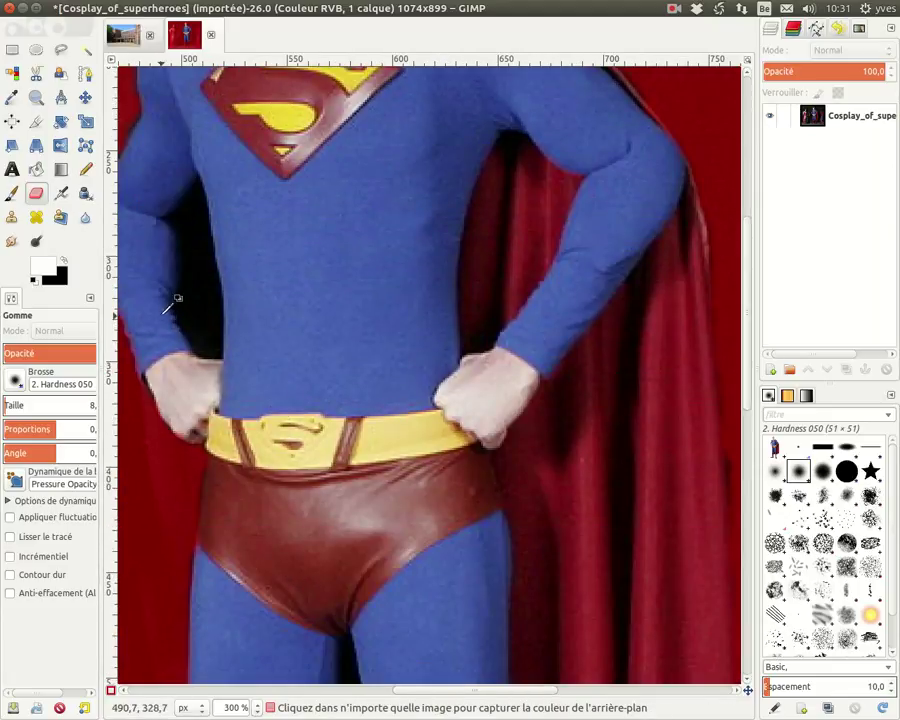
scroll(175, 301, "up", 2, "ctrl")
scroll(172, 299, "up", 1, "ctrl")
scroll(220, 290, "up", 5)
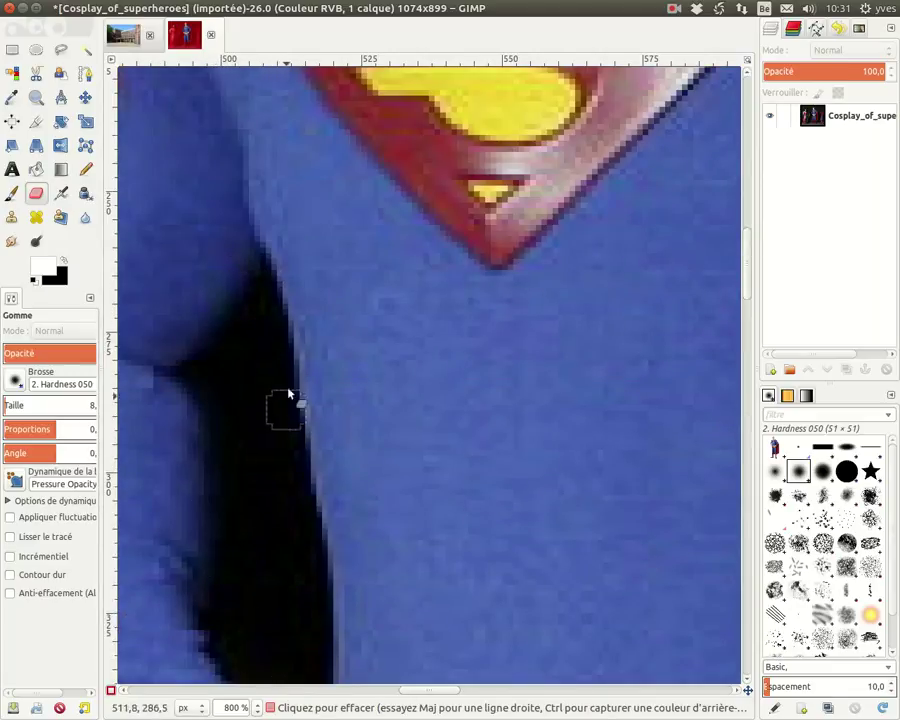
scroll(340, 415, "down", 3)
scroll(333, 413, "down", 1, "ctrl")
scroll(334, 412, "down", 1, "ctrl")
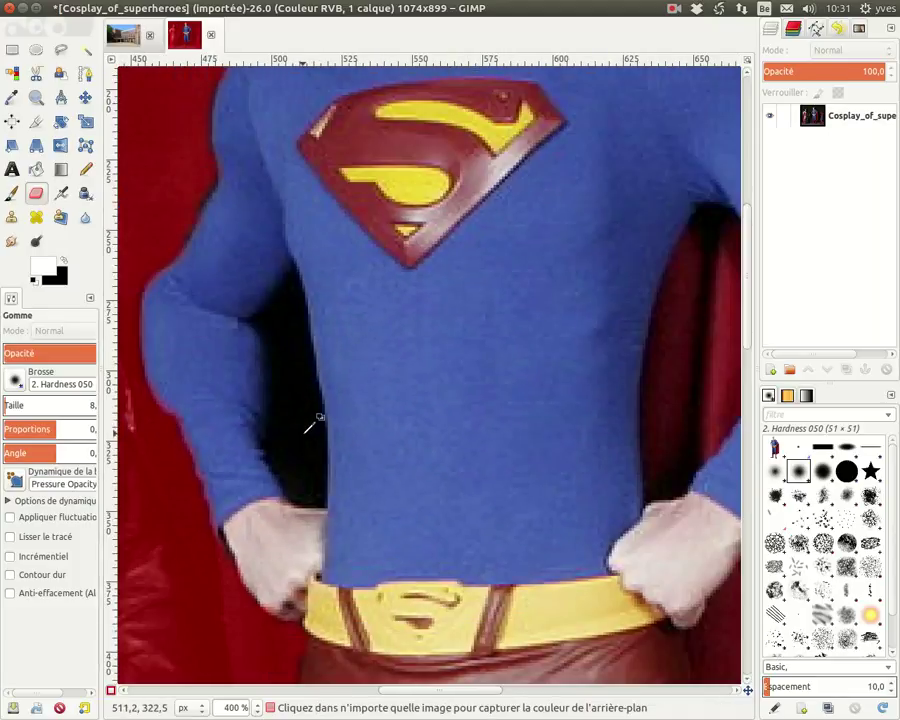
scroll(312, 415, "down", 2, "ctrl")
scroll(296, 400, "down", 1, "ctrl")
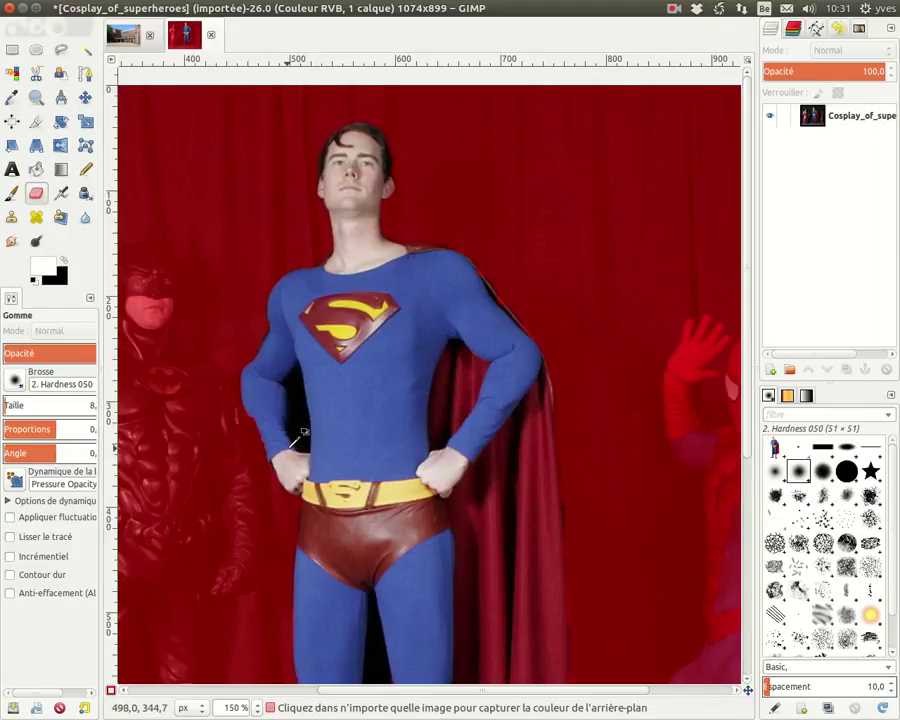
- Paint the dark shadow gap between Superman's left arm and torso fully red in Quick Mask
scroll(296, 424, "up", 3, "ctrl")
scroll(304, 432, "up", 1, "ctrl")
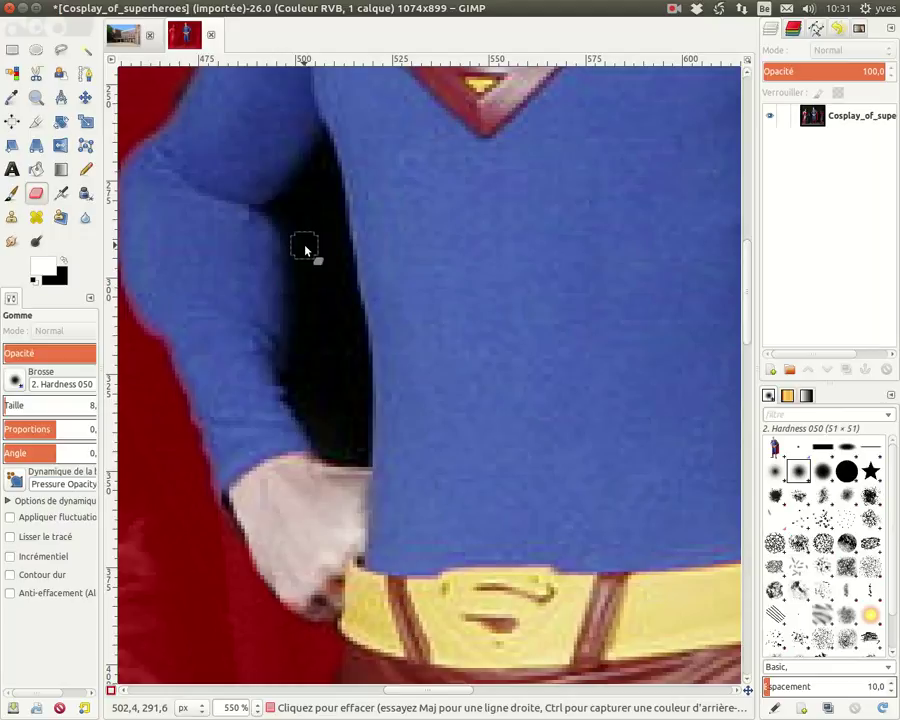
left_click_drag(311, 205, 321, 238)
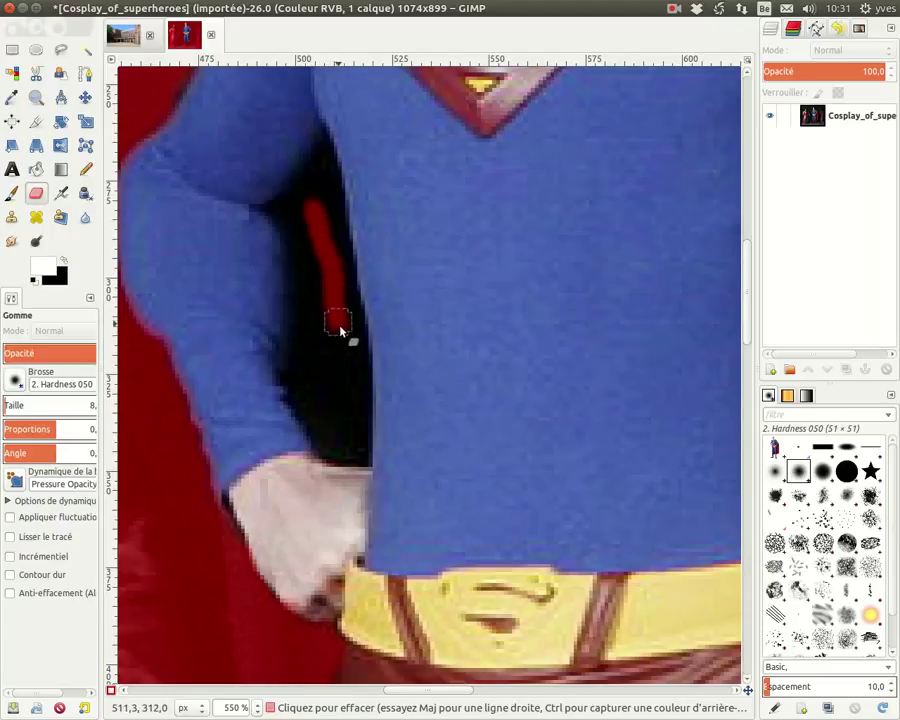
mouse_move(355, 375)
left_mouse_down()
mouse_move(357, 410)
mouse_move(357, 341)
left_mouse_up()
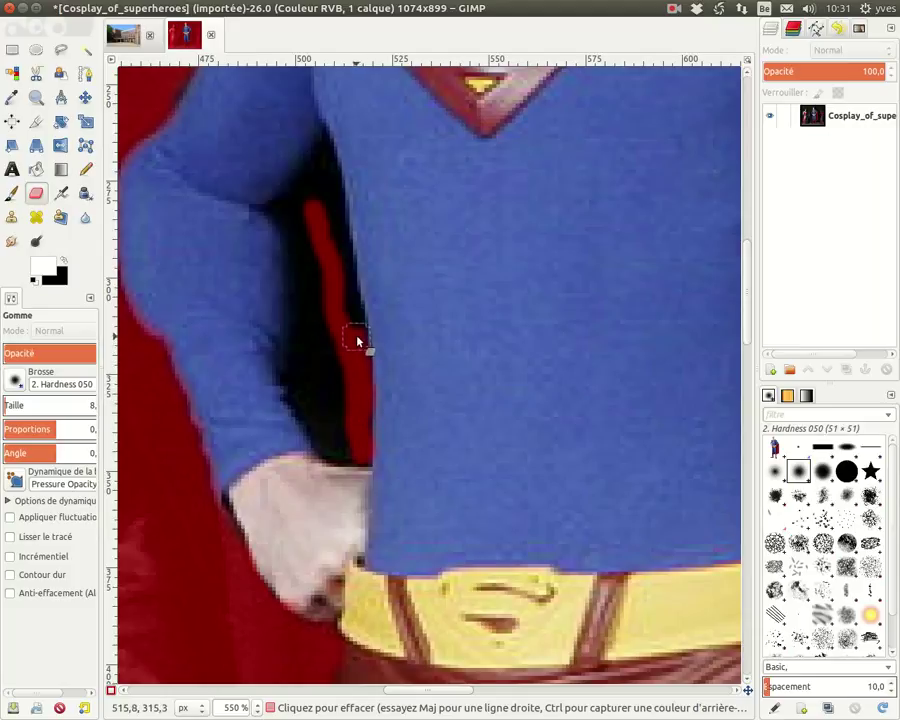
left_click_drag(348, 269, 321, 139)
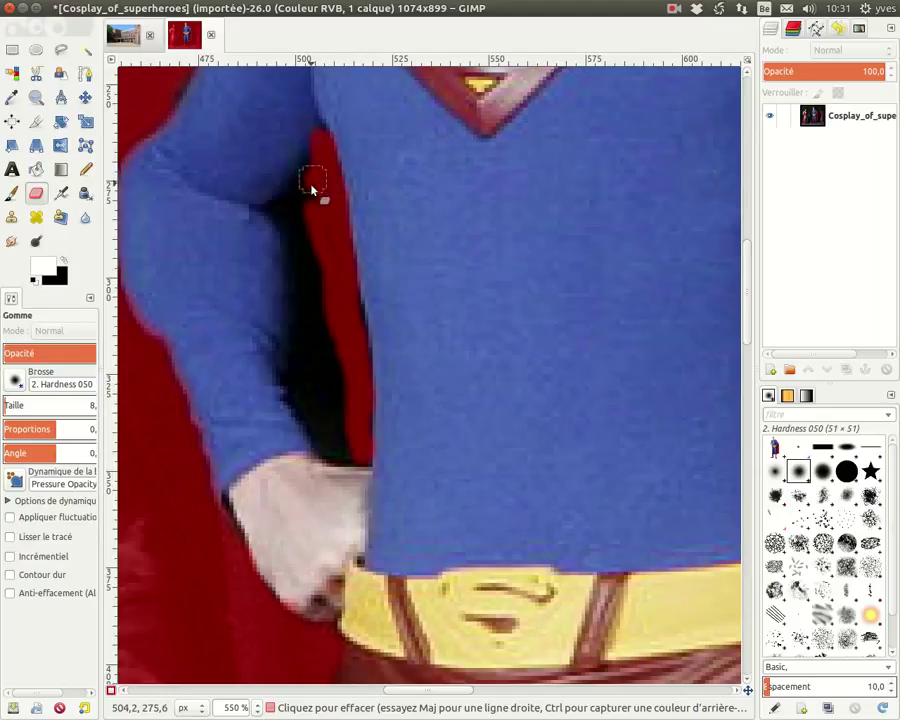
left_click_drag(301, 212, 285, 239)
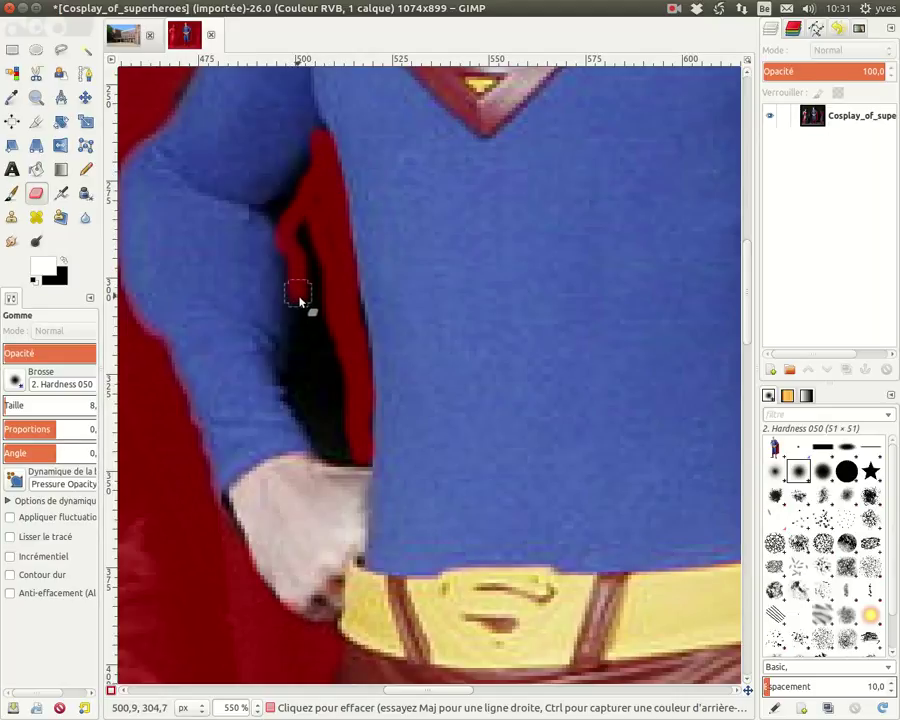
mouse_move(299, 300)
left_mouse_down()
mouse_move(300, 400)
mouse_move(345, 463)
left_mouse_up()
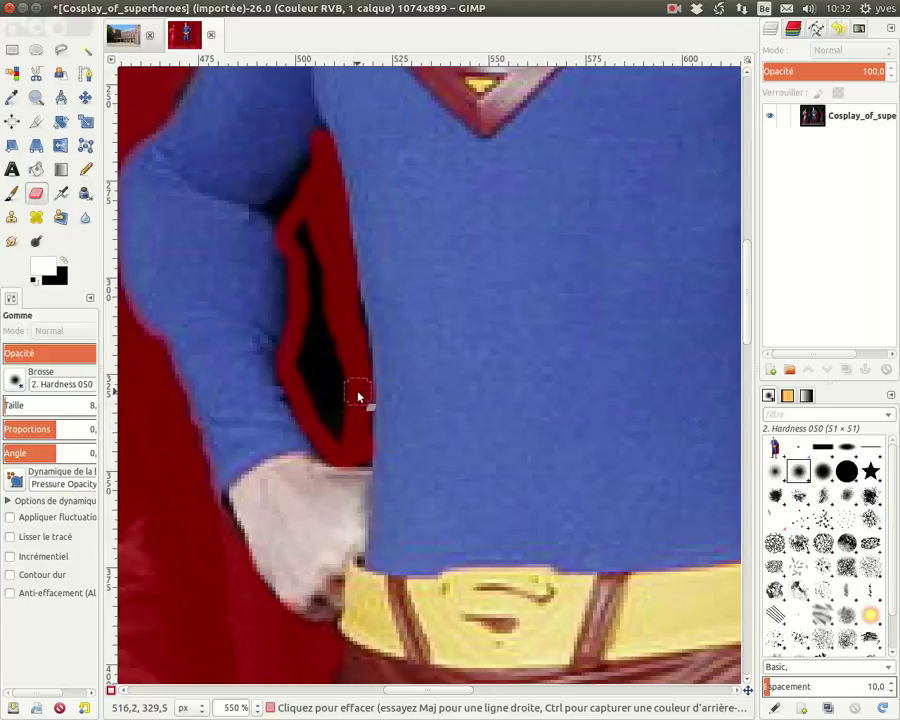
mouse_move(358, 396)
left_mouse_down()
mouse_move(350, 402)
mouse_move(326, 382)
mouse_move(338, 436)
mouse_move(326, 384)
mouse_move(314, 406)
mouse_move(301, 340)
mouse_move(327, 331)
mouse_move(351, 349)
mouse_move(309, 225)
left_mouse_up()
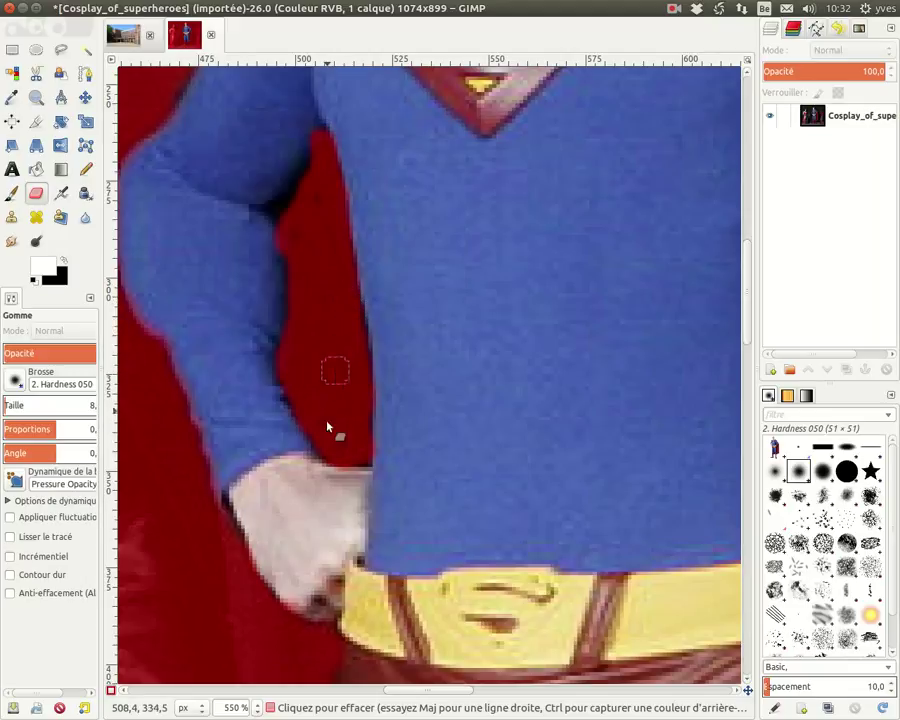
scroll(270, 585, "up", 5)
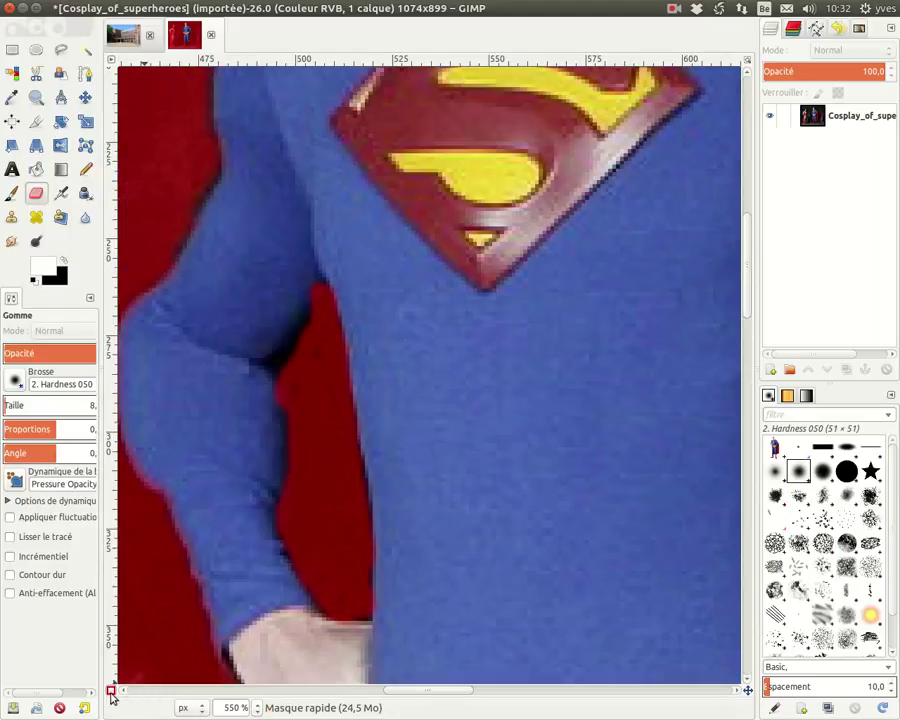
- Turn off Quick Mask and zoom out to show Superman's selection in the whole photo
left_click(113, 691)
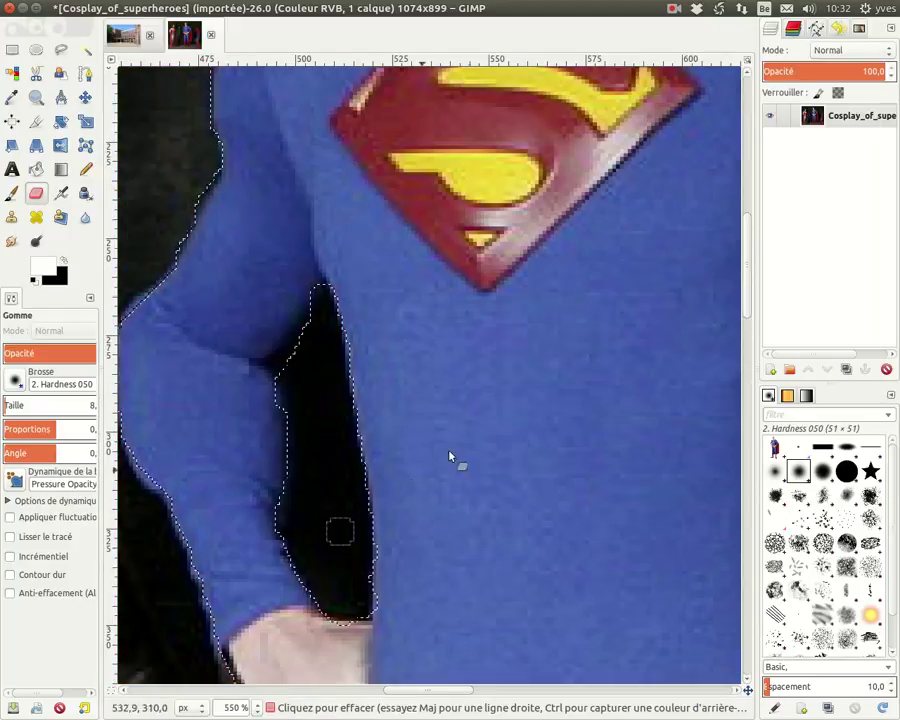
key("minus")
key("minus")
key("minus")
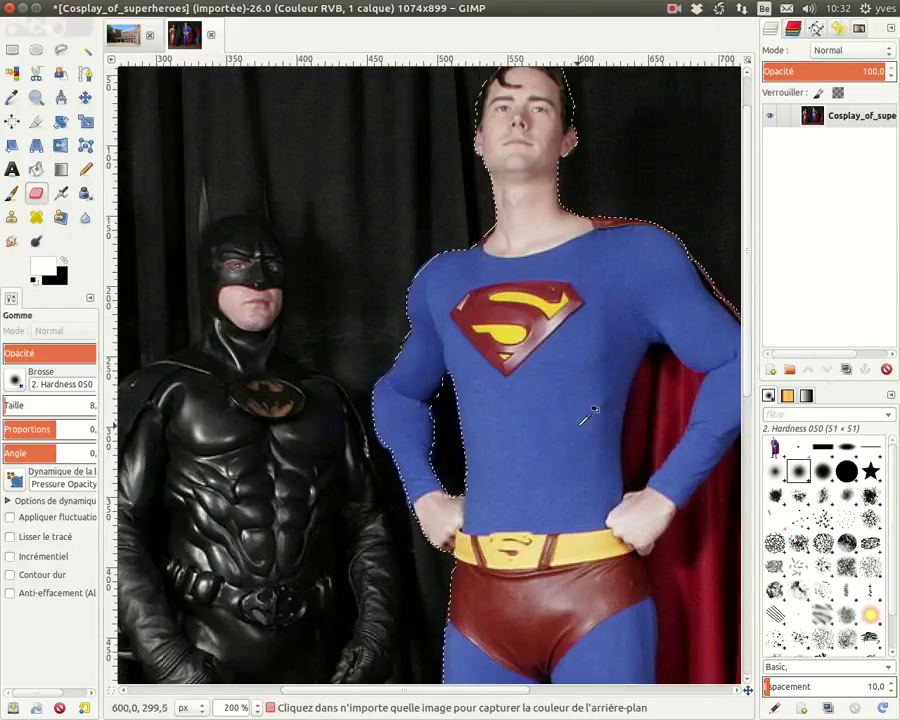
key("minus")
key("minus")
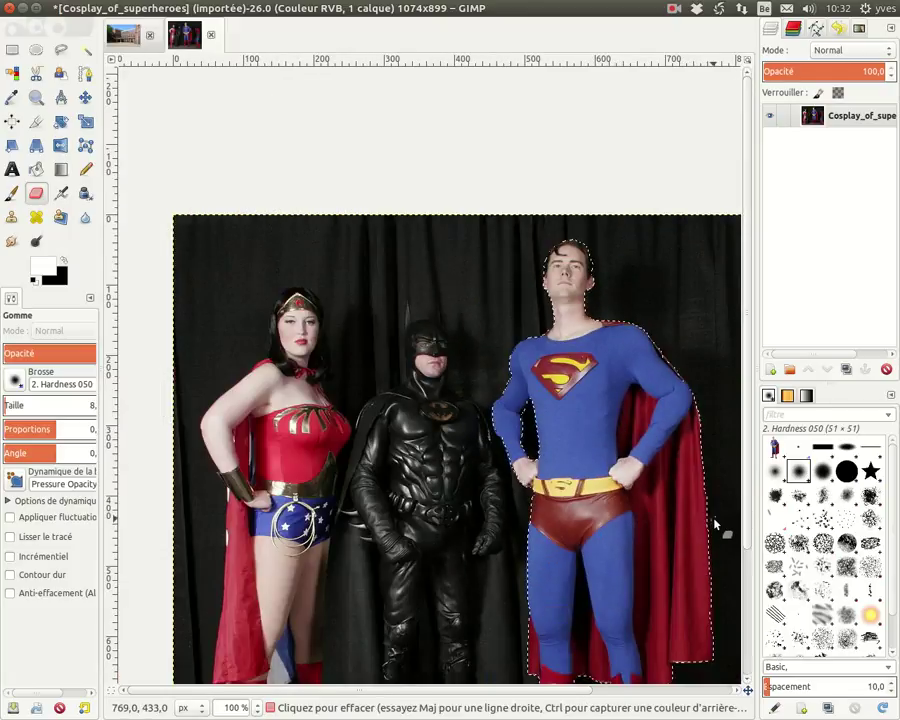
scroll(714, 523, "down", 3)
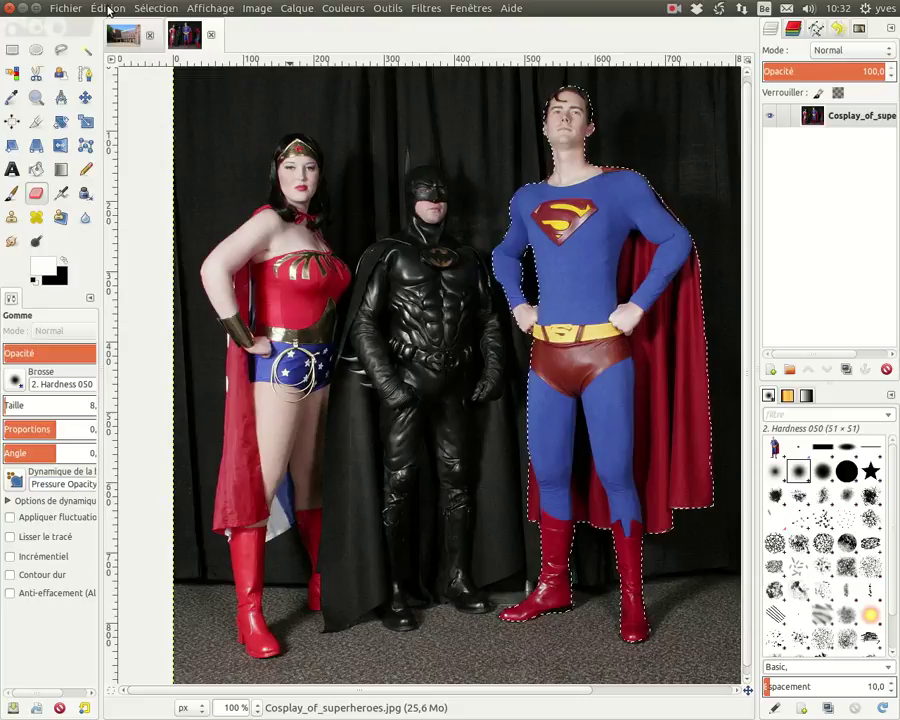
- Copy Superman's feathered selection to the clipboard with Édition > Copier
left_click(108, 10)
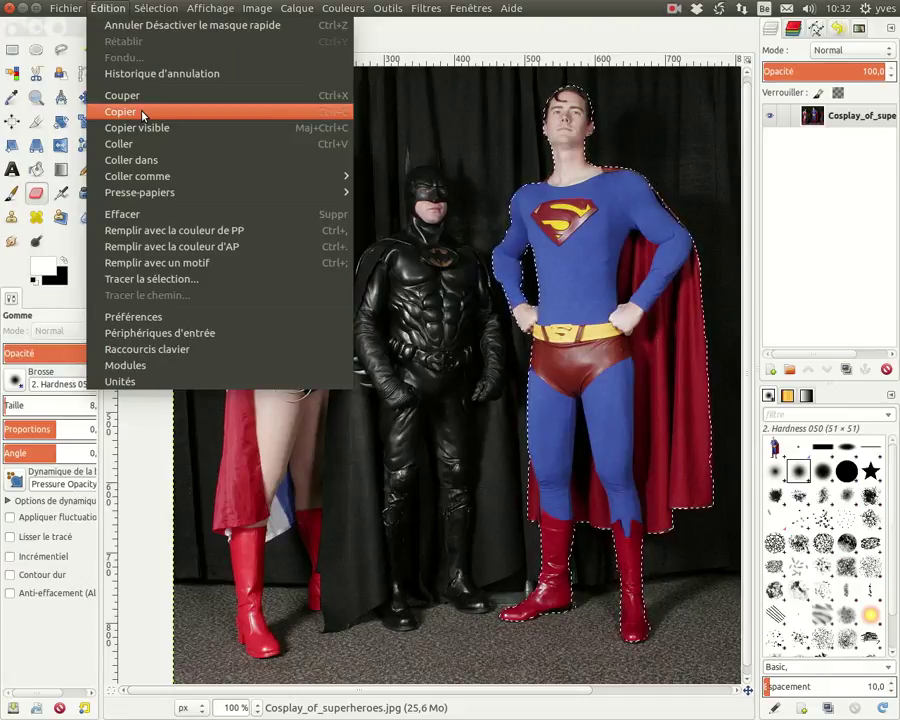
left_click(143, 112)
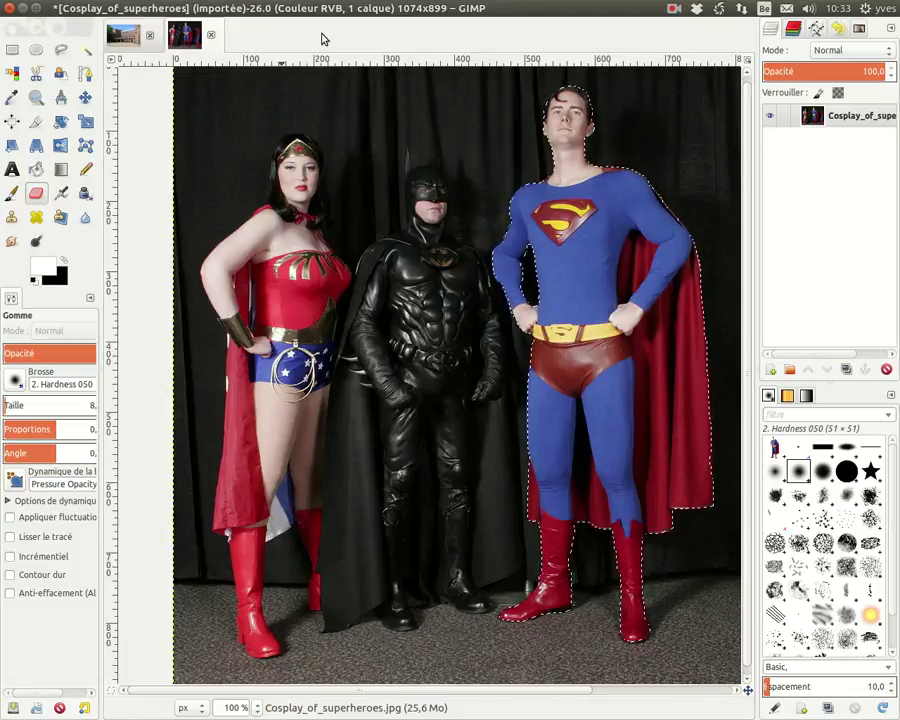
- Switch to the DSC_0032-2400 courtyard photo and make its single layer active
left_click(122, 38)
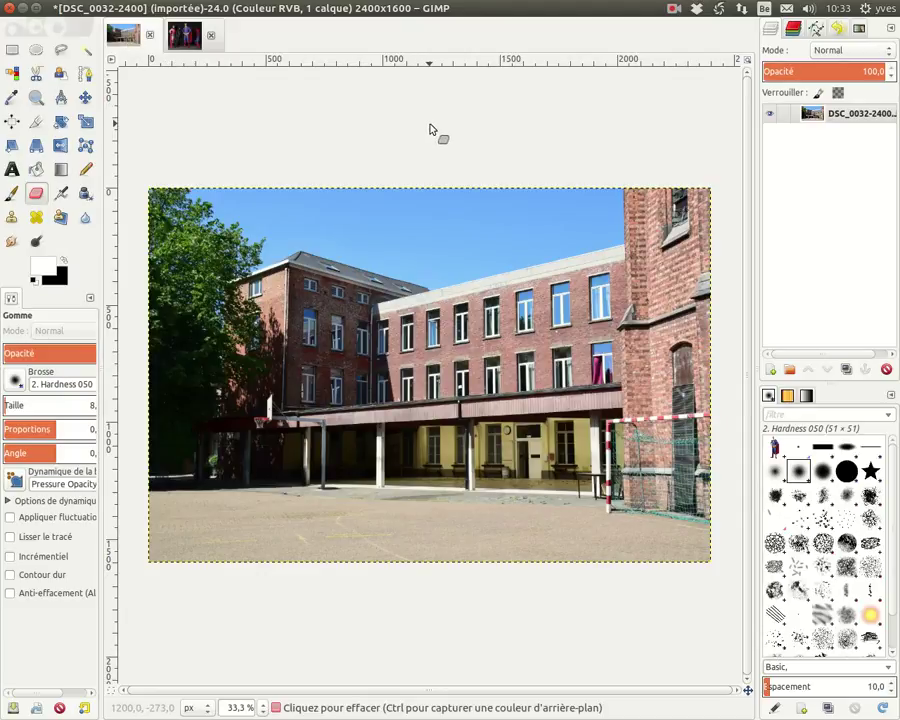
left_click(866, 117)
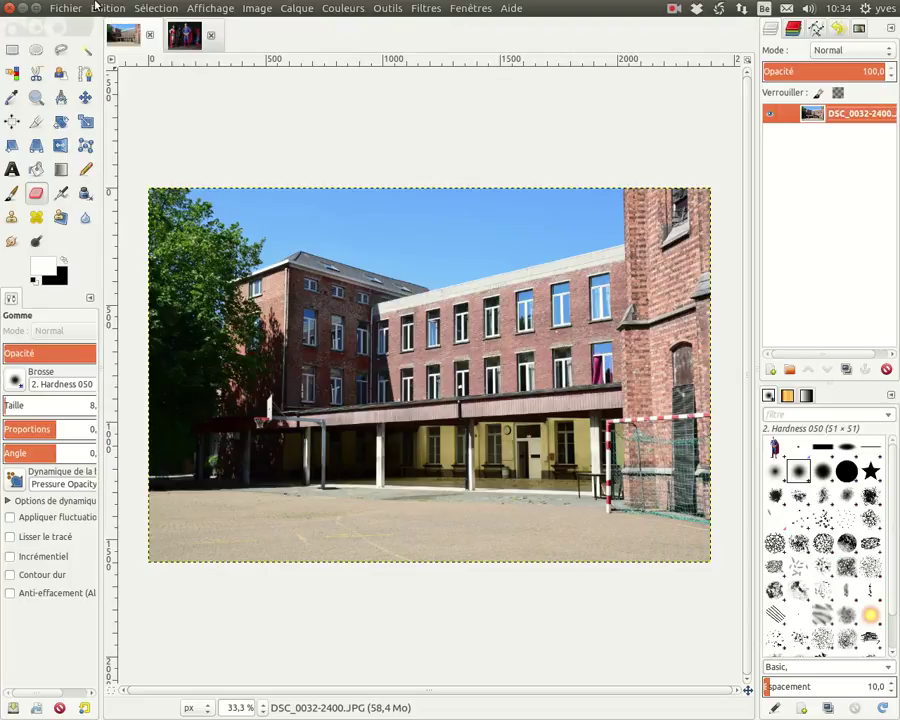
- Paste Superman as a new 'Presse-papiers' layer via Édition > Coller comme > Nouveau calque
left_click(99, 8)
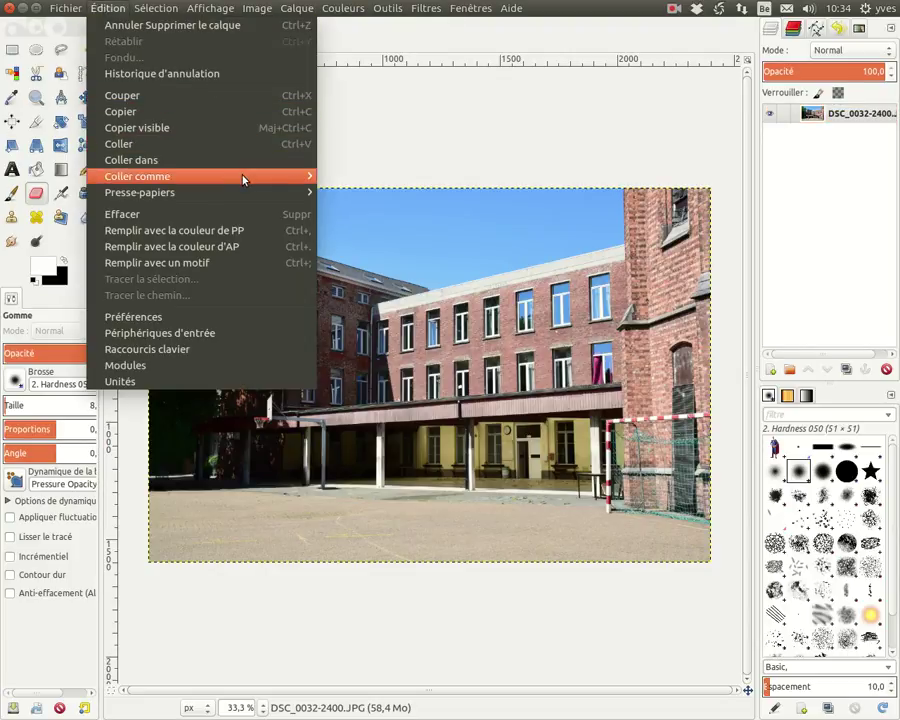
mouse_move(138, 176)
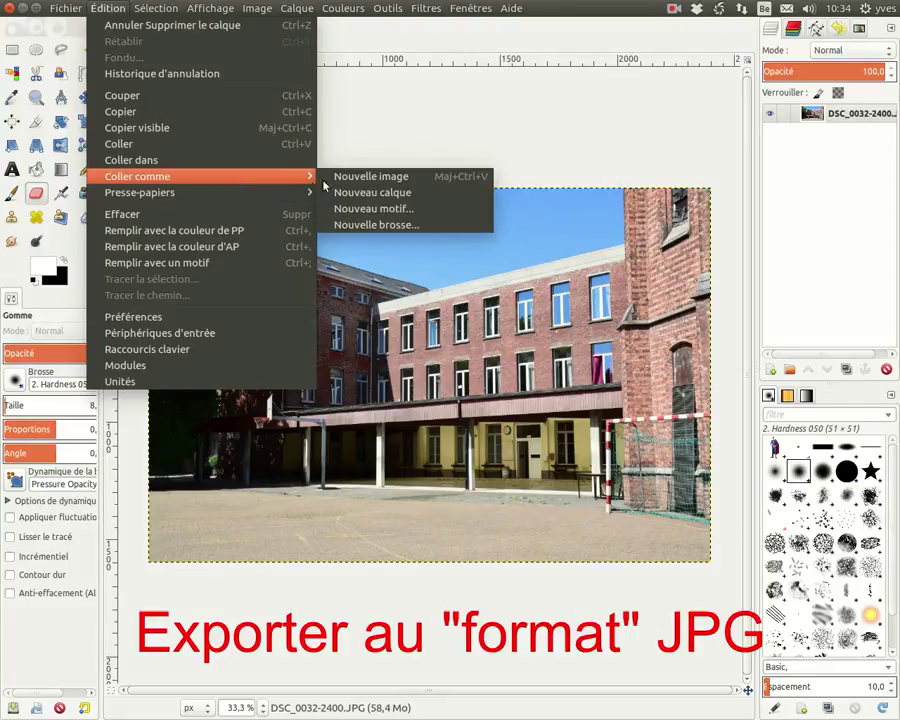
left_click(400, 200)
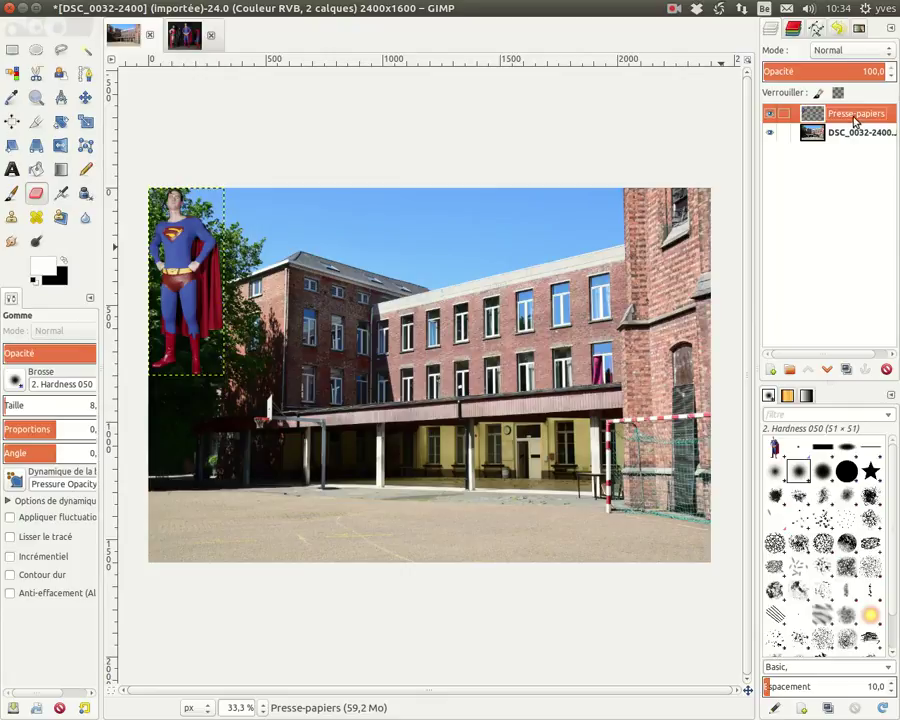
- Rename the pasted Presse-papiers layer to 'Superman'
double_click(854, 116)
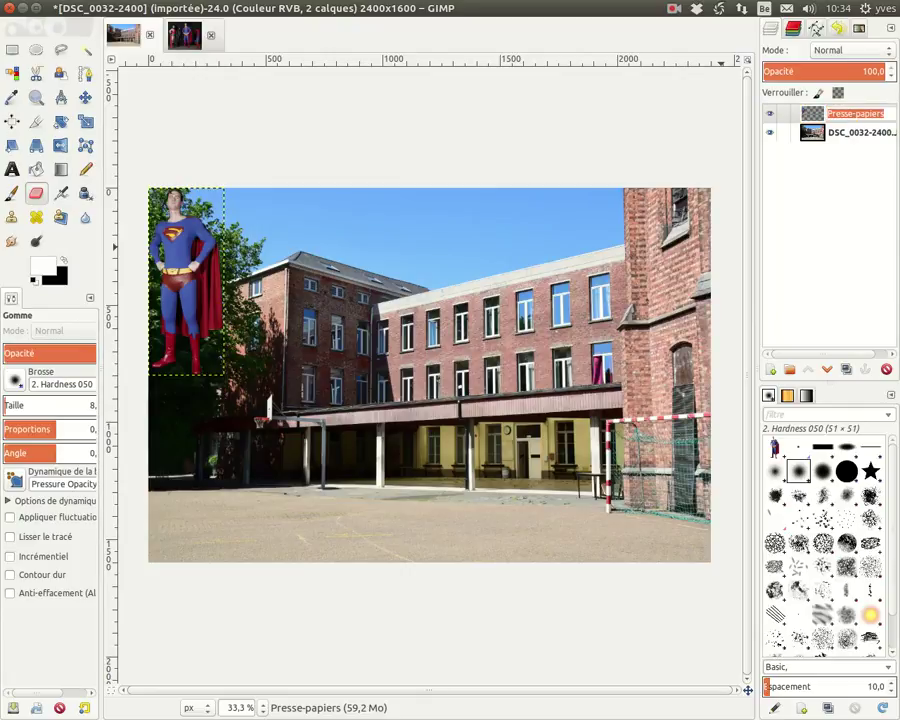
type("Superm")
type("an")
key("Return")
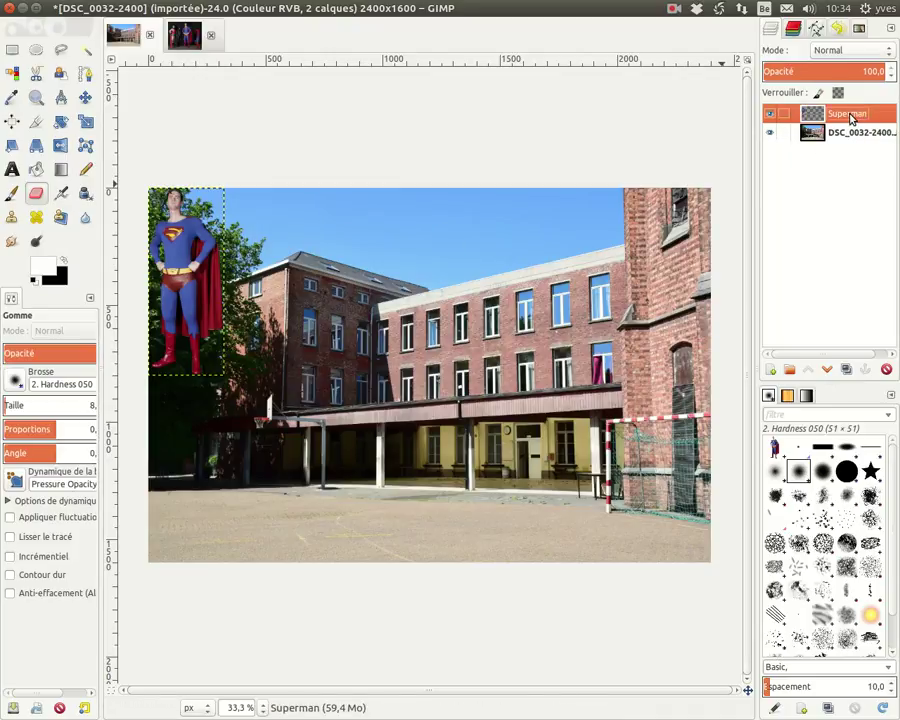
- Restore the layer order so Superman sits above the courtyard photo layer
left_click_drag(850, 118, 803, 154)
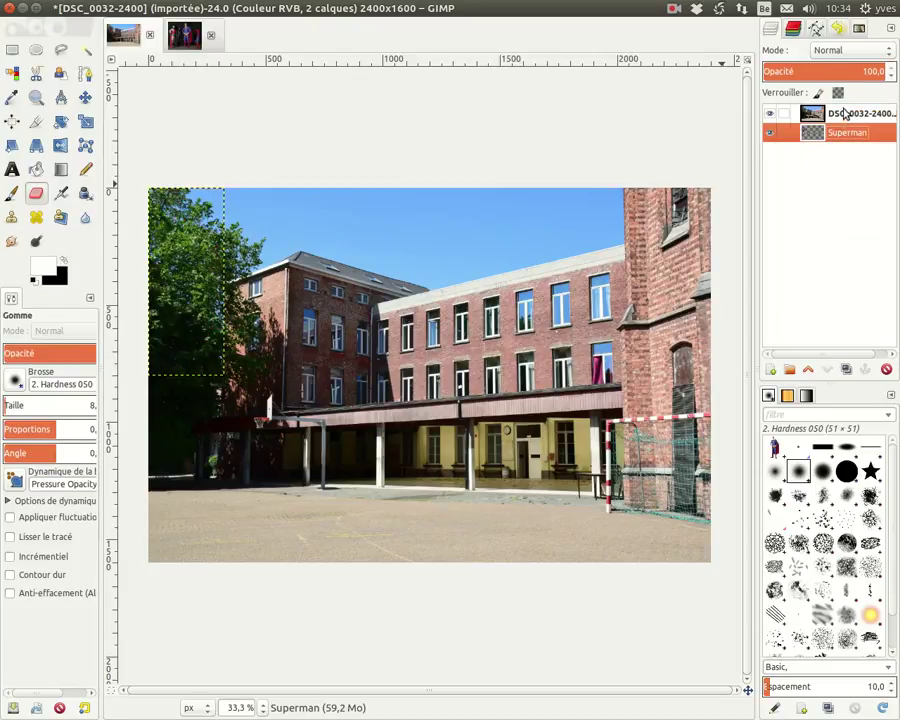
left_click(843, 116)
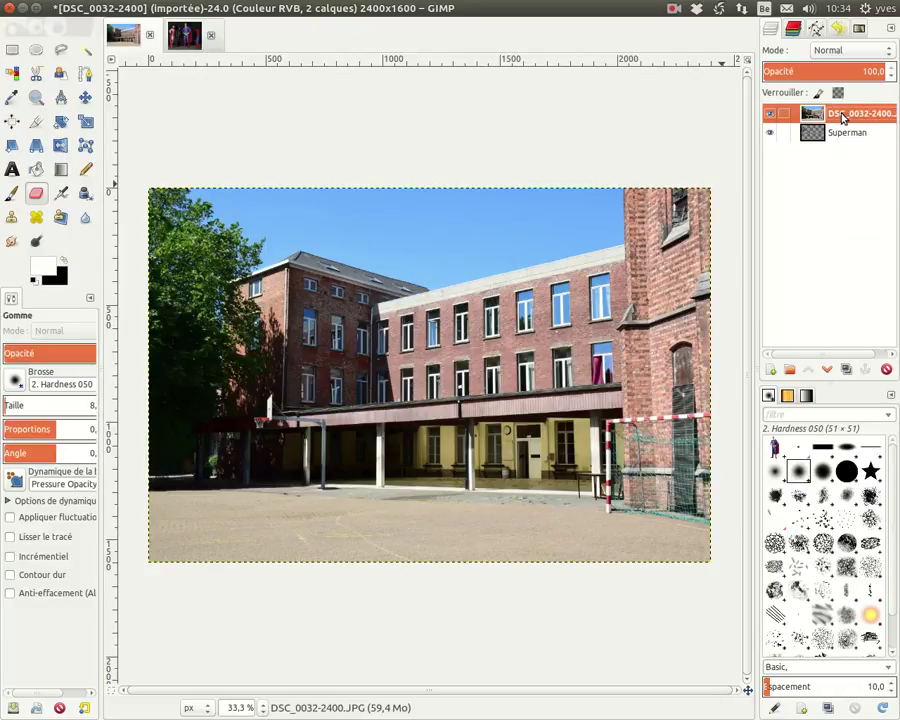
left_click_drag(843, 116, 832, 160)
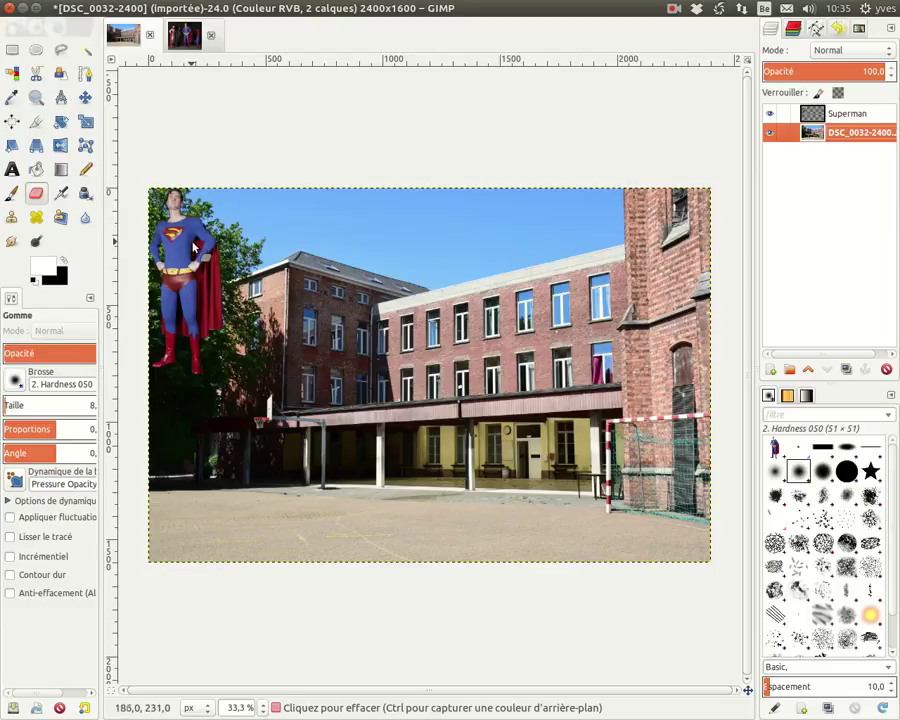
- Move Superman onto the courtyard paving before the yellow building, then zoom to check his edges
left_click(85, 98)
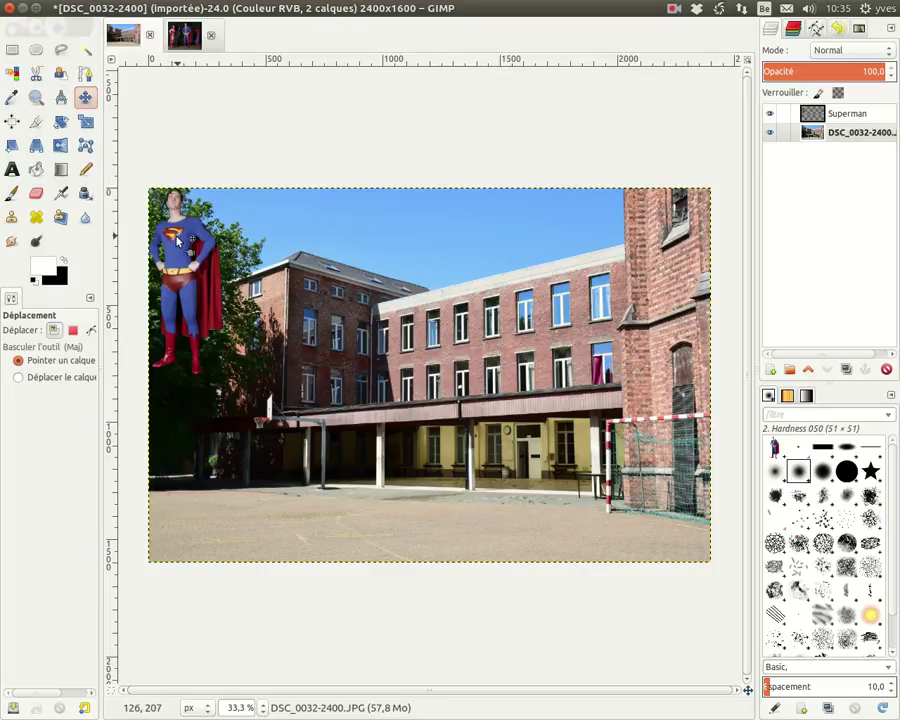
mouse_move(172, 240)
left_mouse_down()
mouse_move(530, 380)
mouse_move(573, 424)
left_mouse_up()
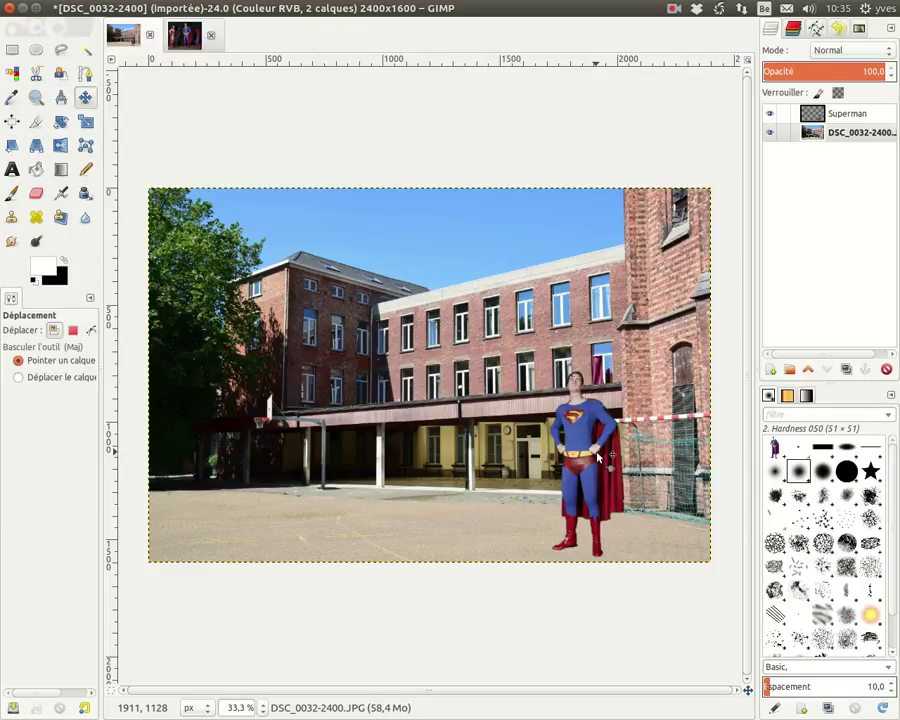
scroll(610, 457, "up", 2, "ctrl")
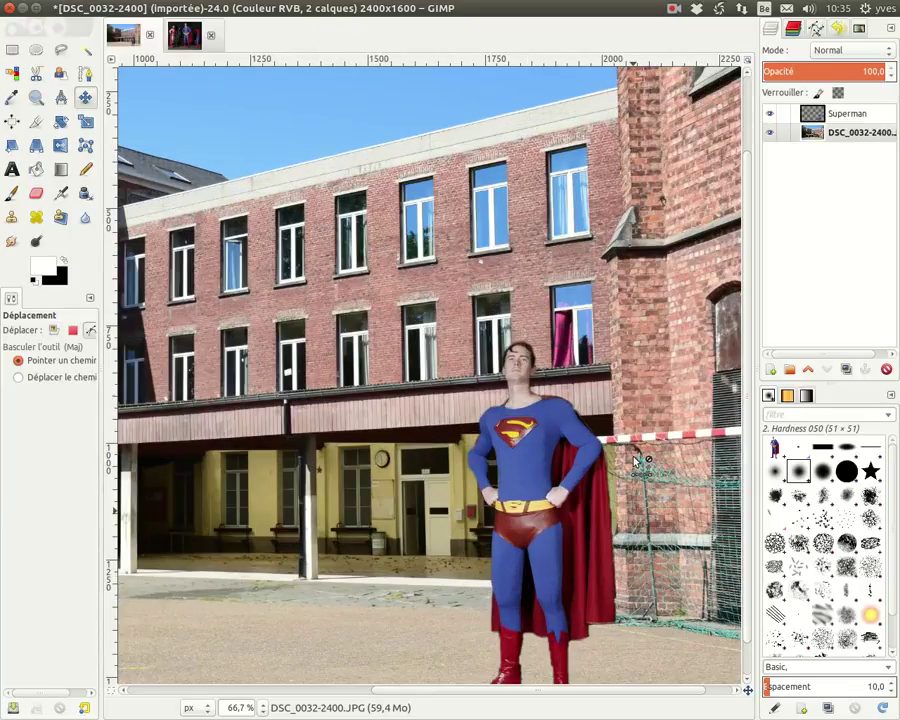
scroll(635, 458, "up", 1, "ctrl")
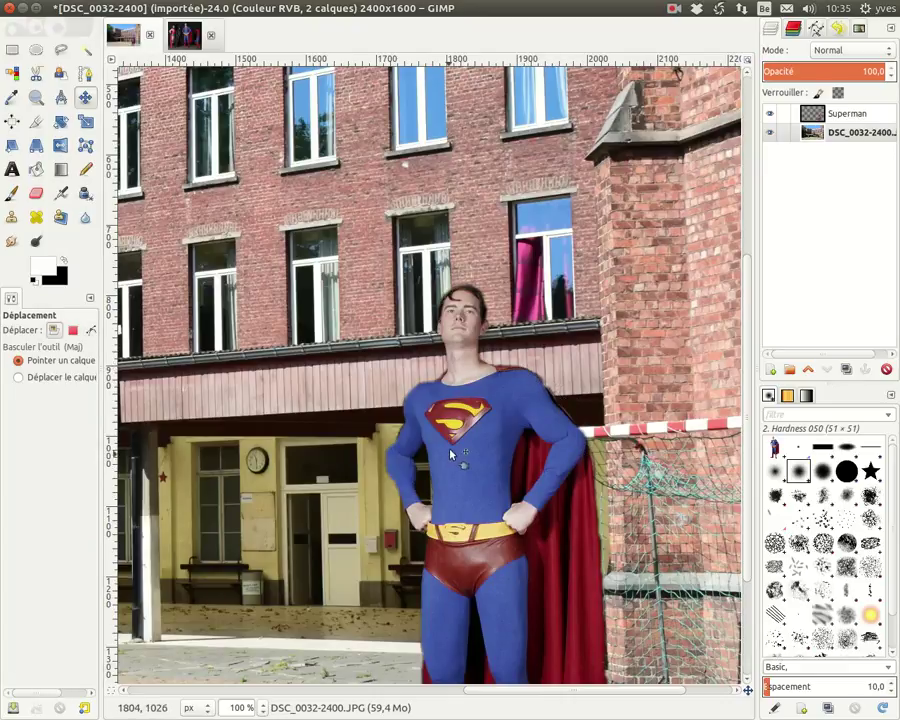
scroll(490, 465, "down", 3)
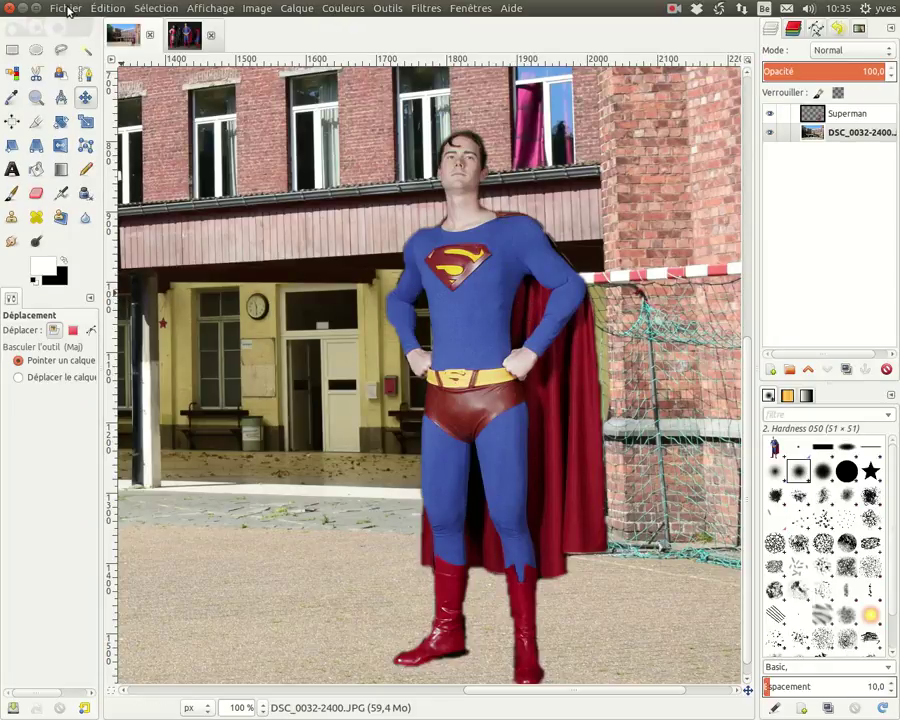
- Save the two-layer composite under the new name supermanBatiment as an XCF file
left_click(66, 9)
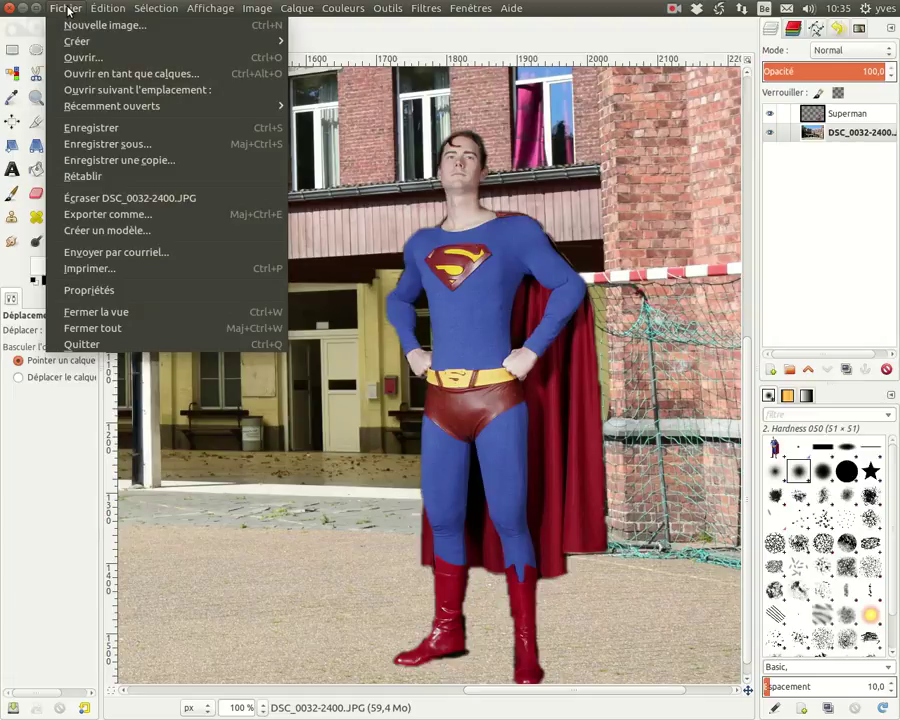
left_click(119, 147)
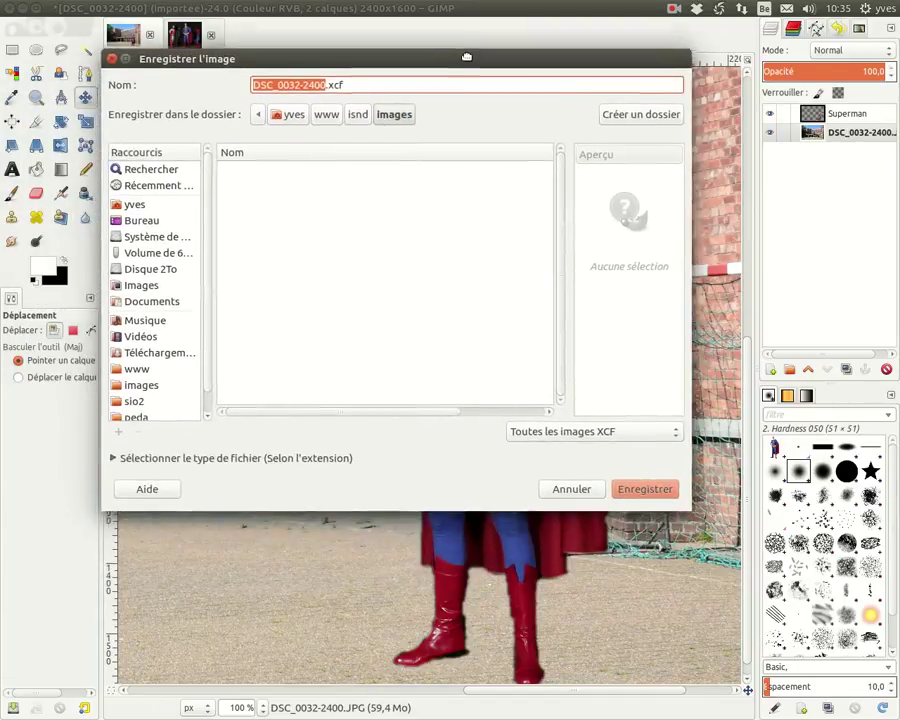
left_click_drag(466, 62, 418, 66)
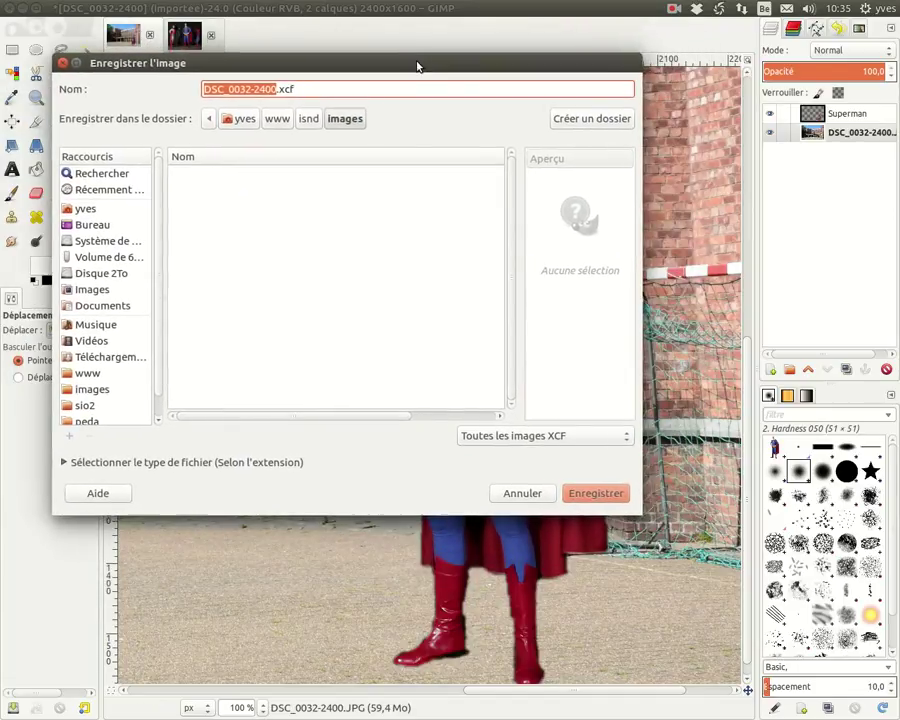
type("bat")
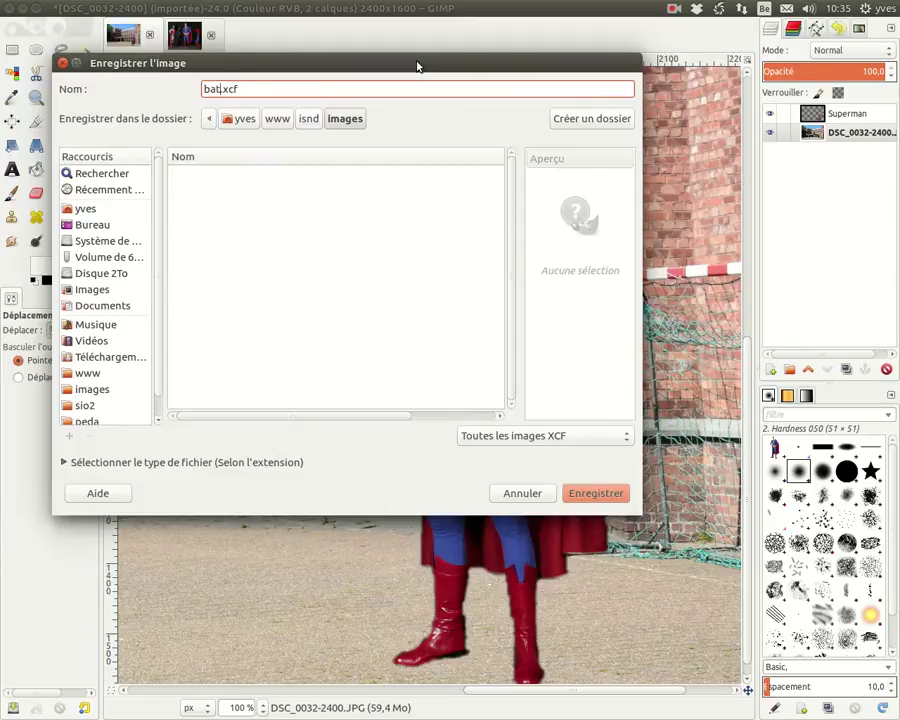
key("BackSpace")
key("BackSpace")
type("sup")
type("ermanB")
type("atiment")
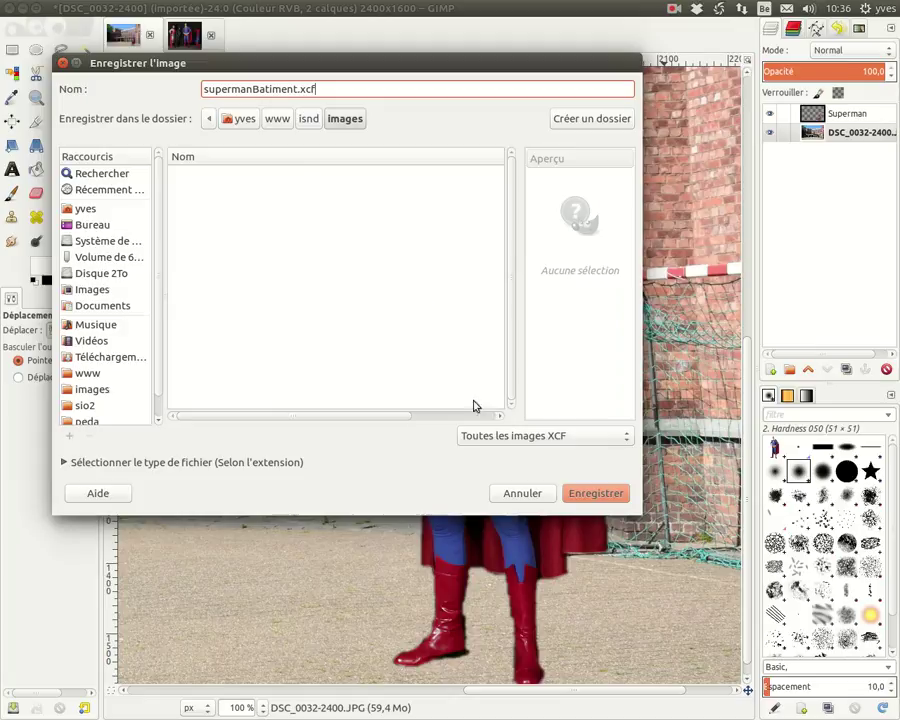
left_click(592, 493)
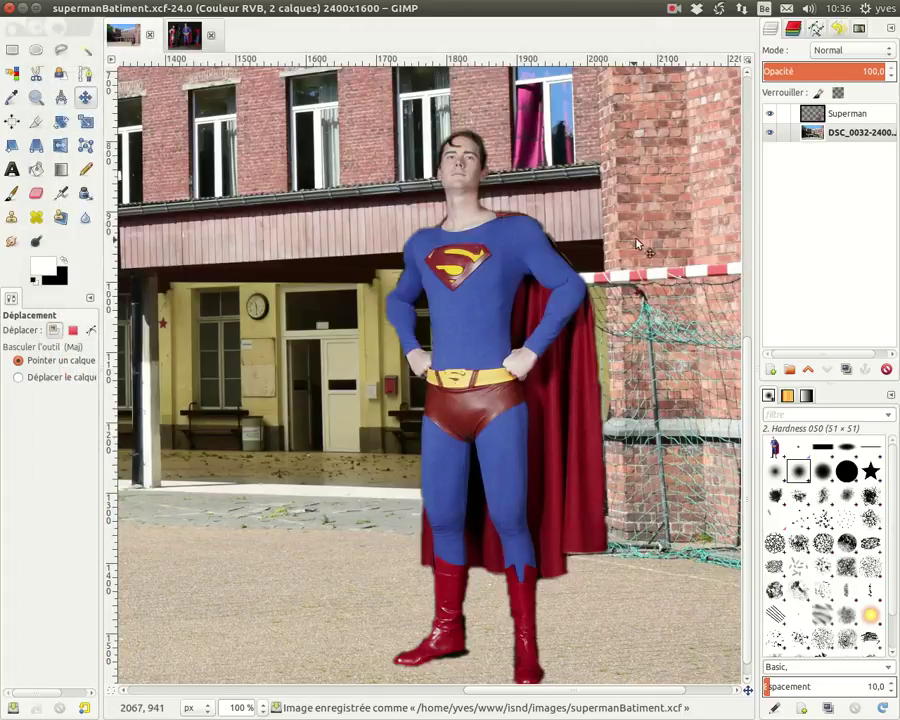
scroll(645, 221, "down", 2)
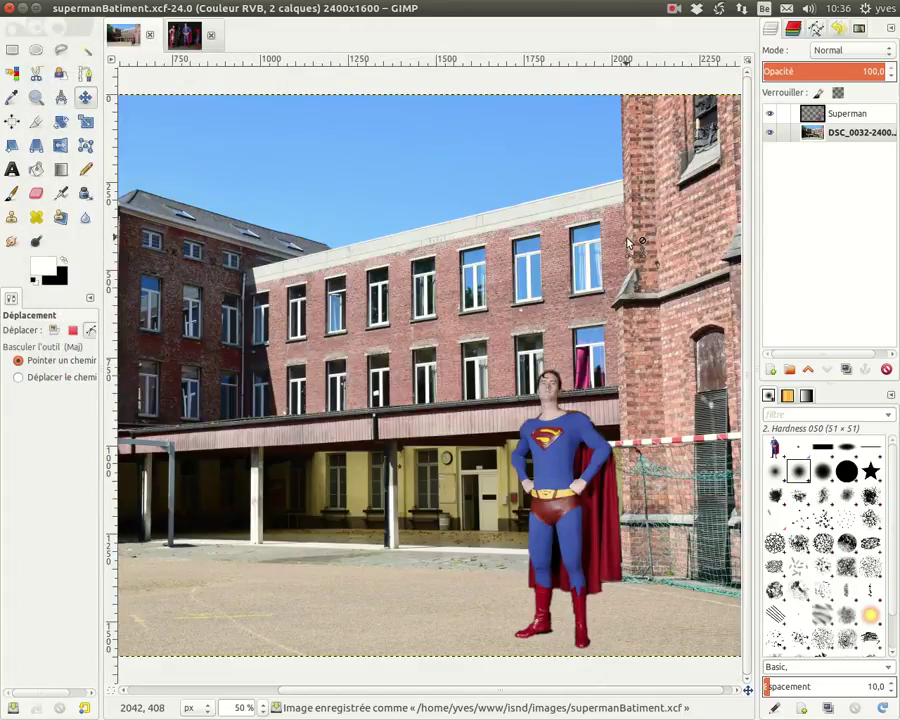
key("shift+m")
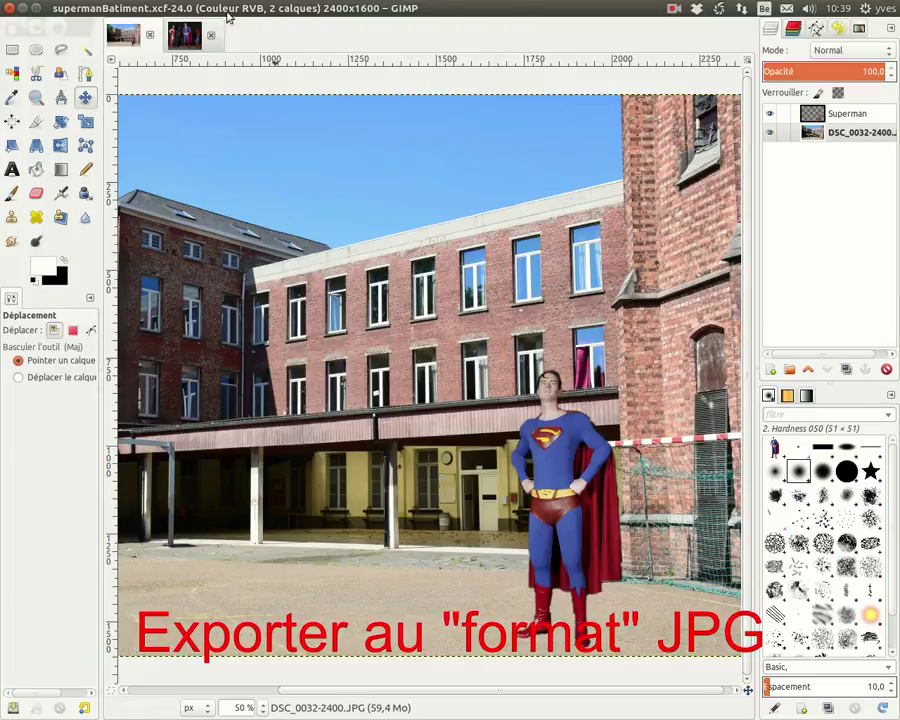
- Export as supermanBatiment.jpg, correcting the lowercase b to a capital B in the name
left_click(67, 12)
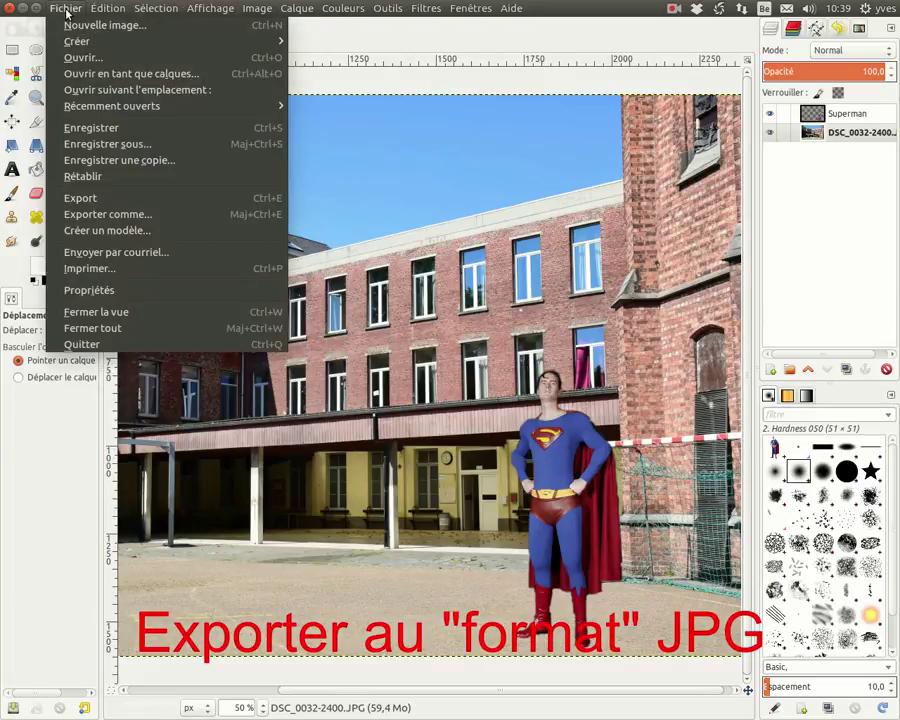
left_click(113, 221)
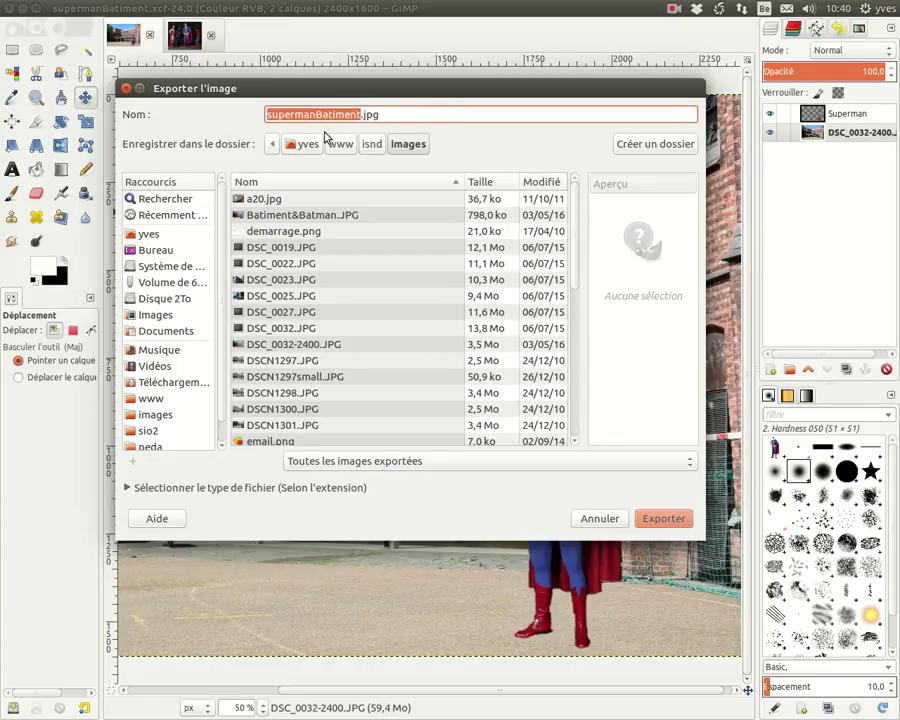
left_click(297, 117)
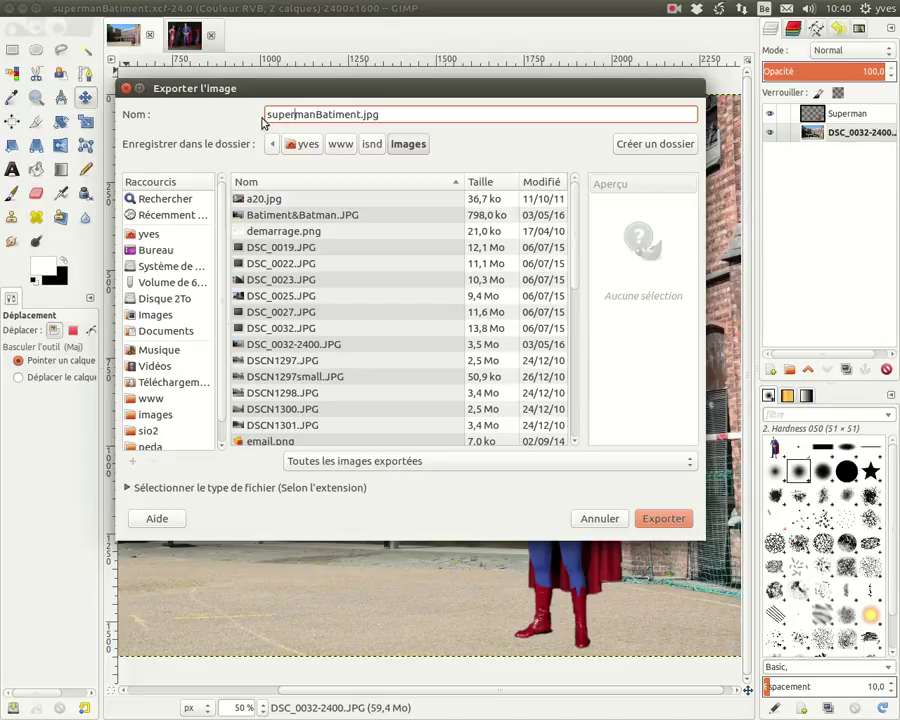
left_click(330, 116)
key("BackSpace")
type("B")
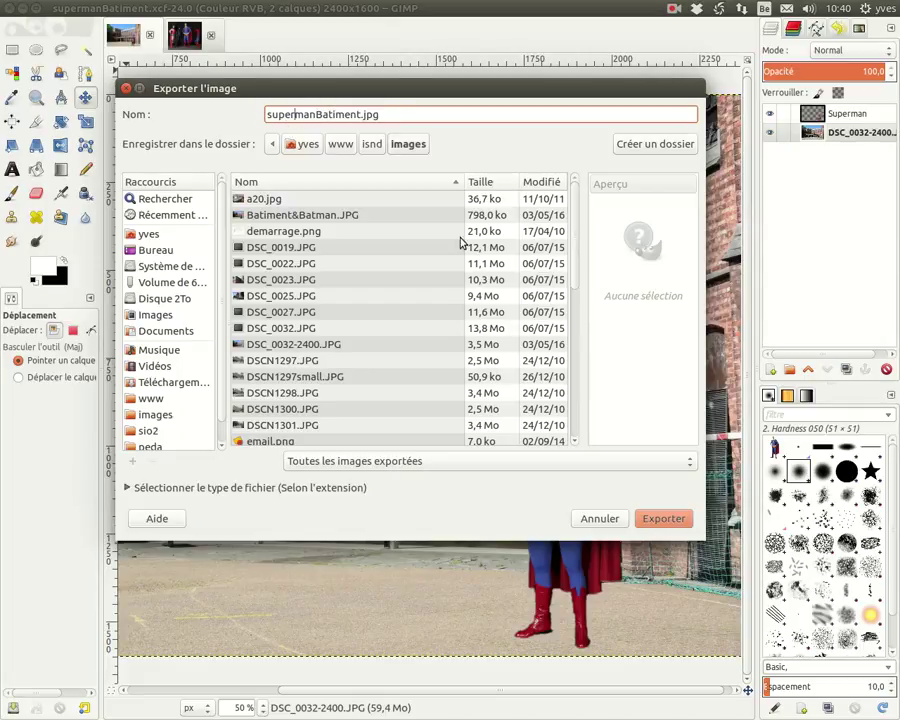
left_click(663, 519)
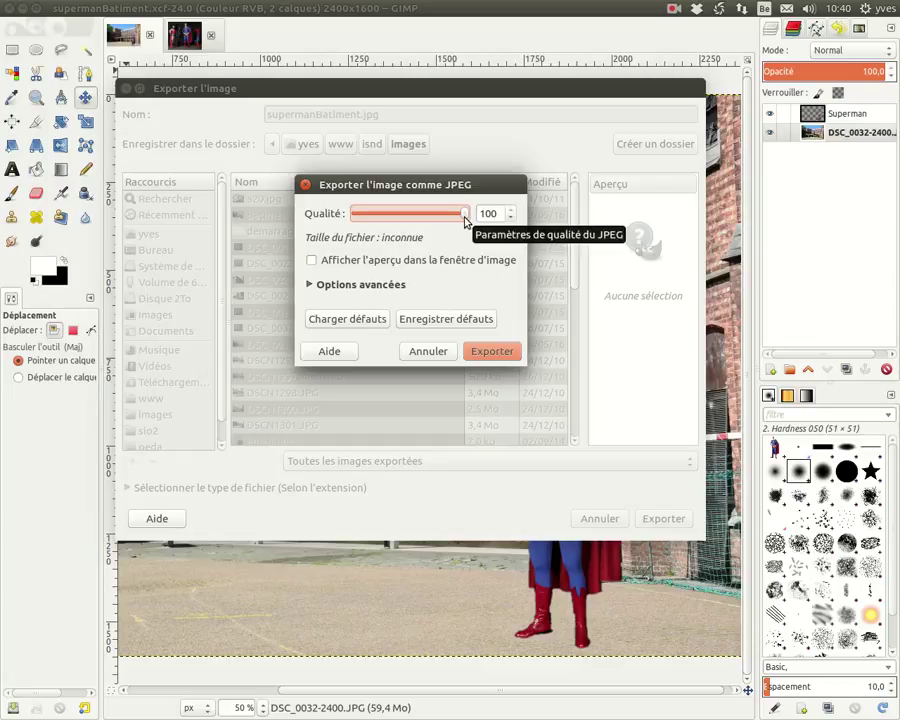
- Lower the JPEG quality from 100 to 80 and complete the export
mouse_move(466, 220)
left_mouse_down()
mouse_move(436, 213)
mouse_move(443, 218)
left_mouse_up()
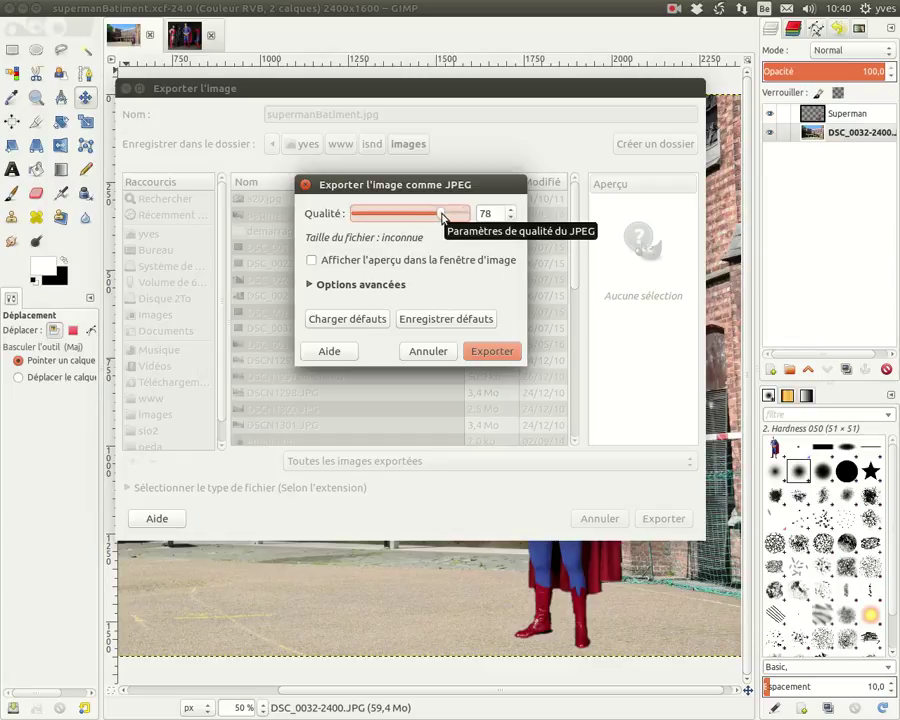
left_click(510, 211)
left_click(510, 211)
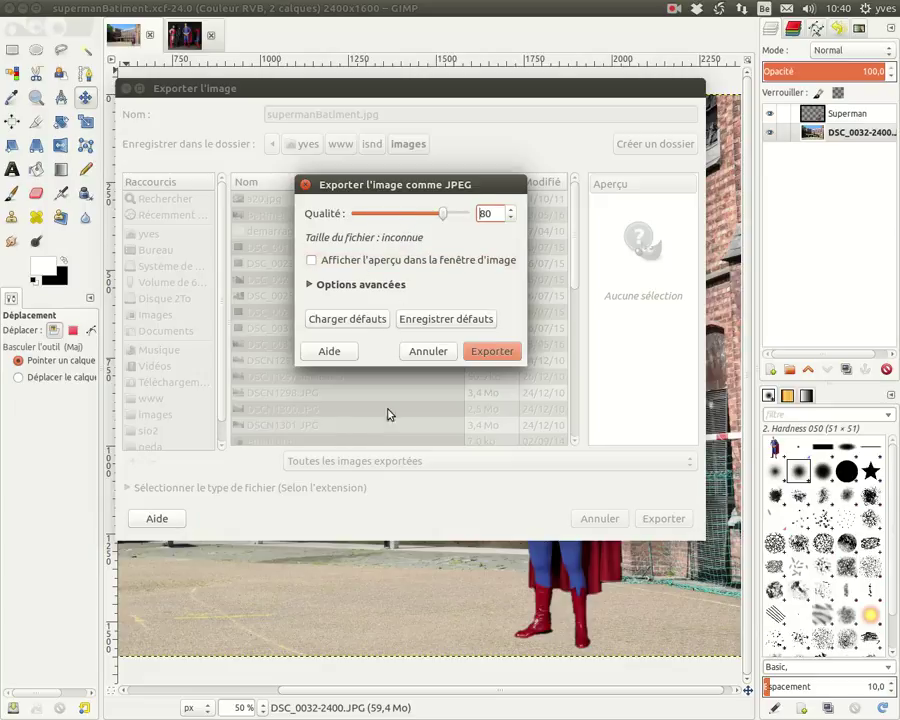
left_click(493, 351)
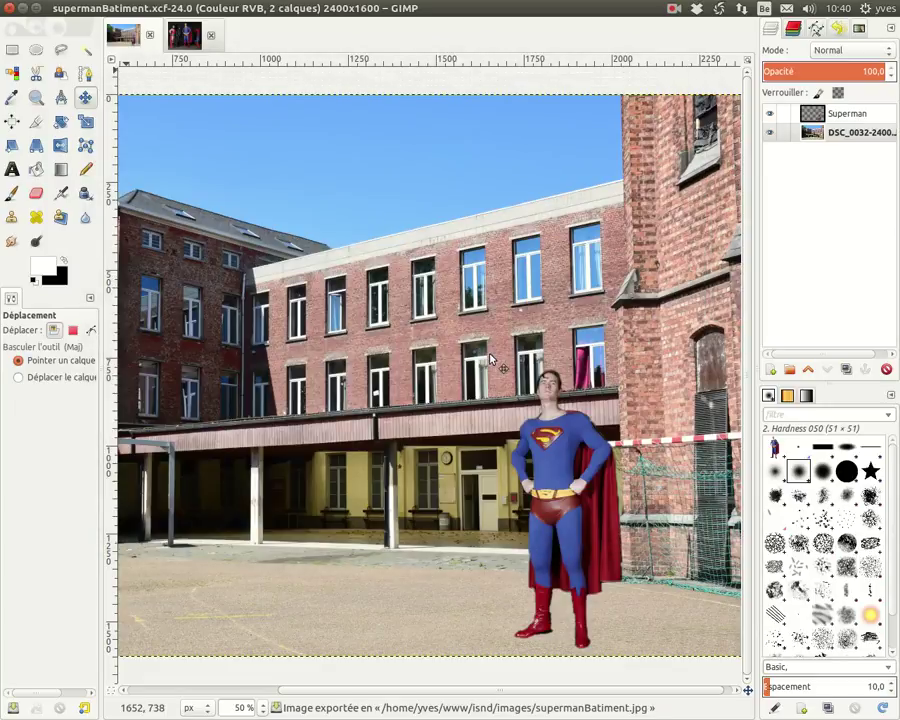